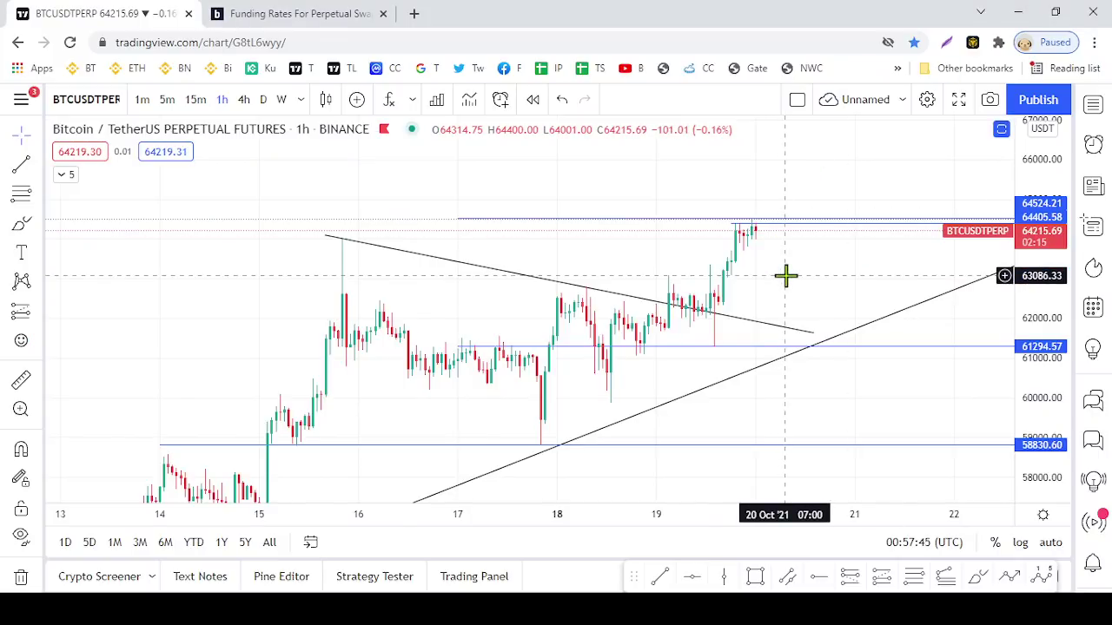
Inspect the descending trendline on the BTCUSDTPERP chart and pan back in time
{"action": "scroll", "coordinate": [785, 276], "scroll_direction": "up", "scroll_amount": 1}
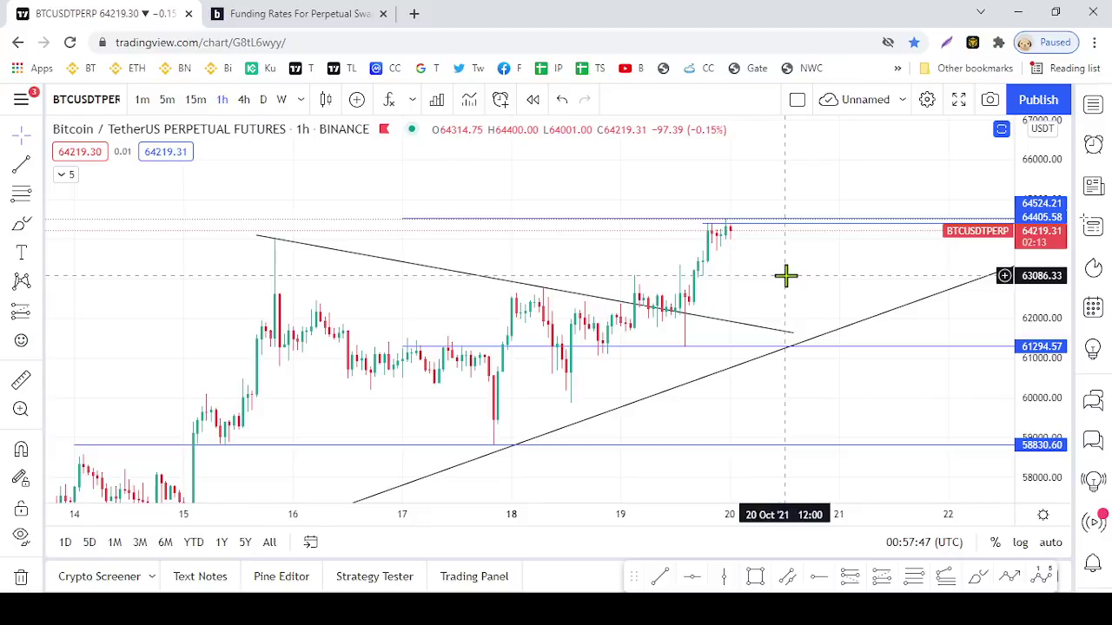
{"action": "scroll", "coordinate": [785, 276], "scroll_direction": "down", "scroll_amount": 1}
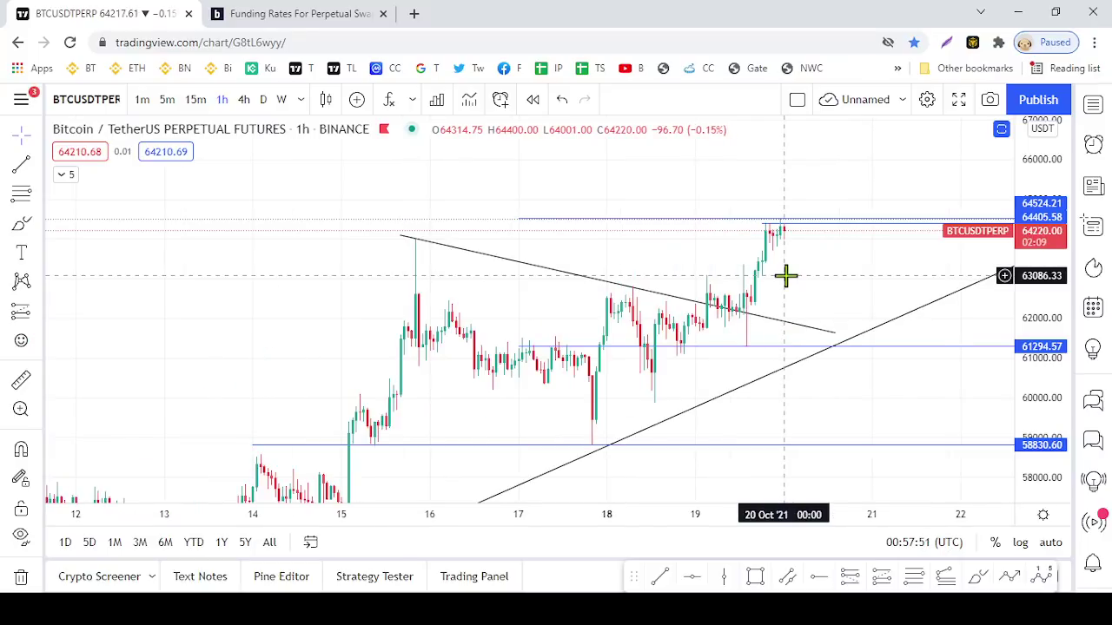
{"action": "left_click", "coordinate": [400, 238]}
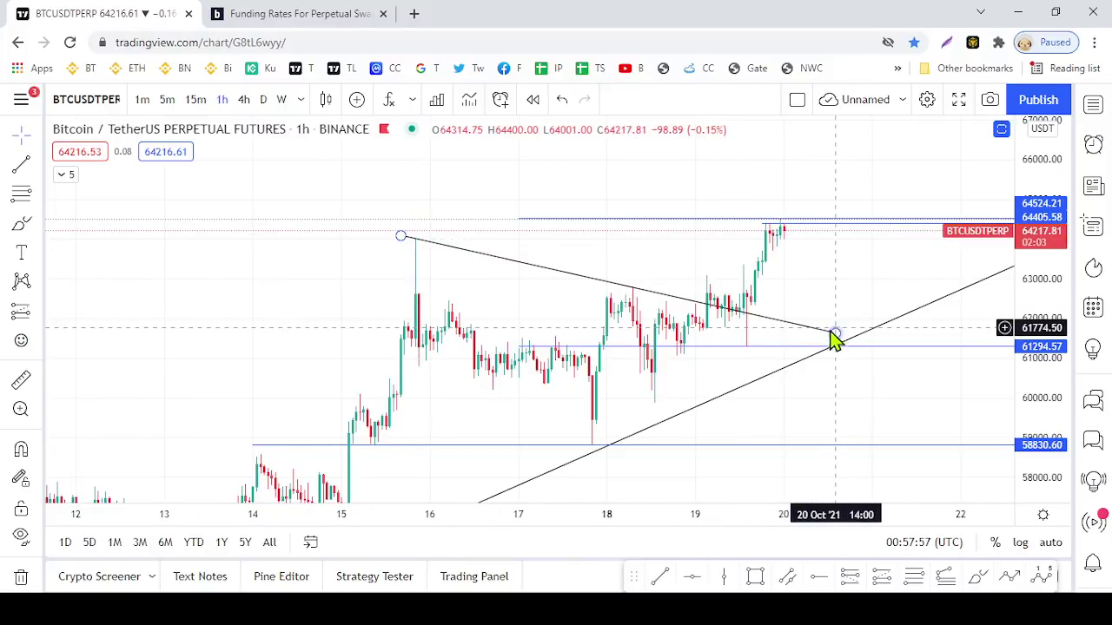
{"action": "left_click", "coordinate": [600, 454]}
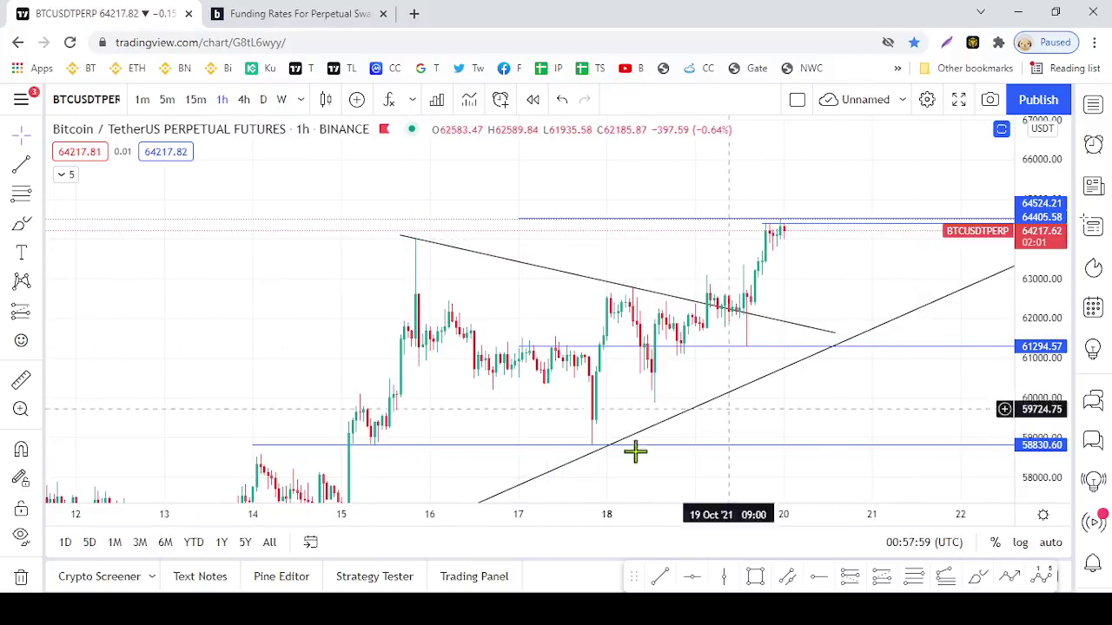
{"action": "scroll", "coordinate": [825, 301], "scroll_direction": "up", "scroll_amount": 2}
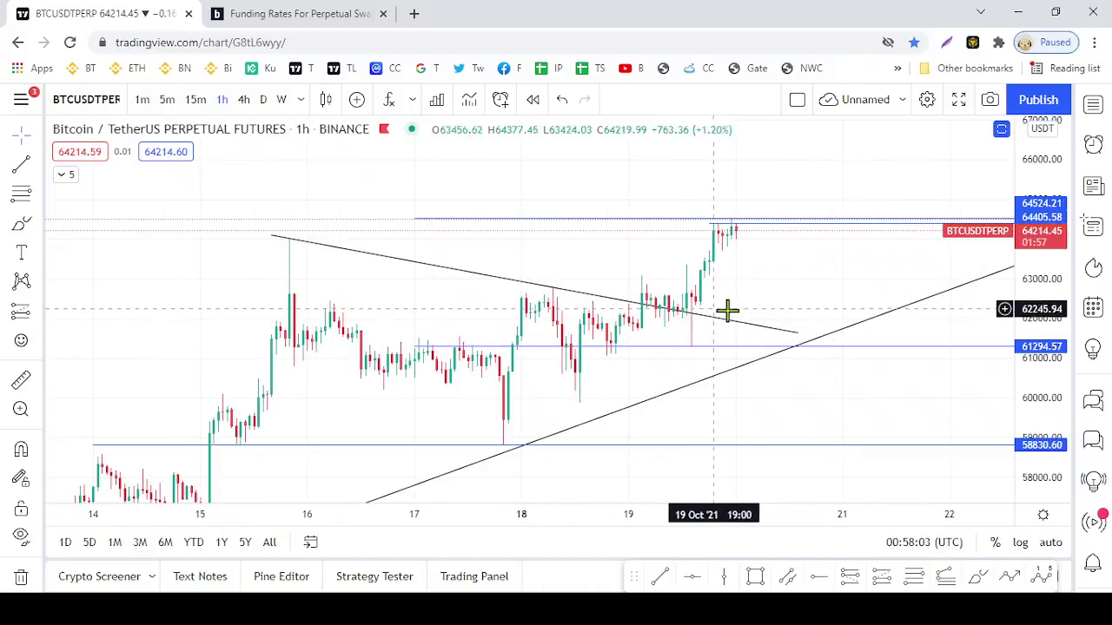
{"action": "left_click_drag", "start_coordinate": [1014, 377], "coordinate": [1027, 313]}
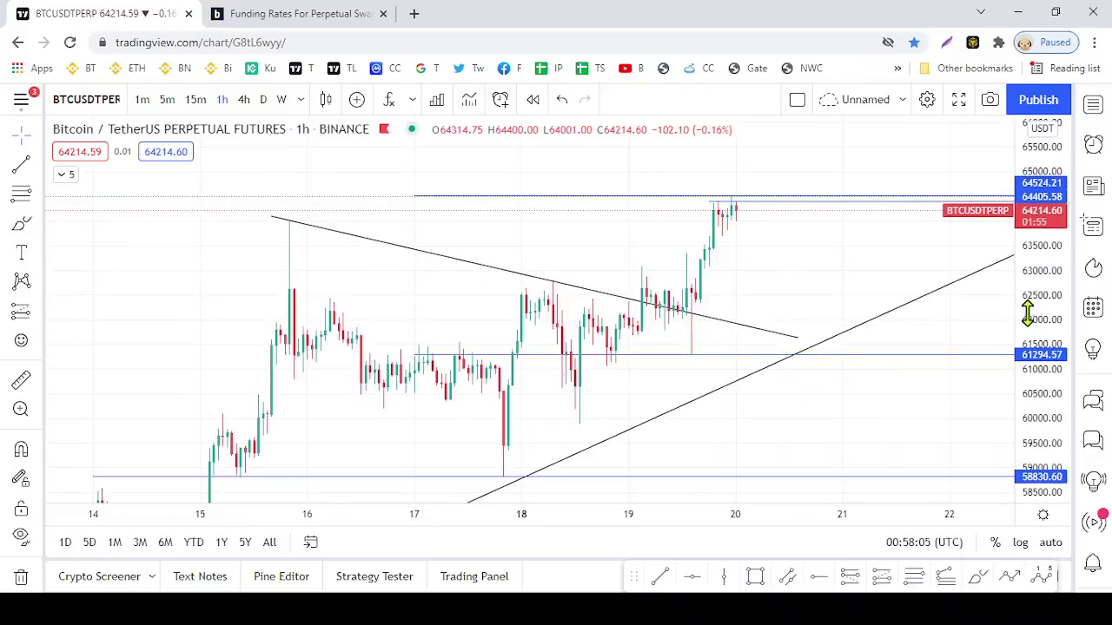
{"action": "left_click_drag", "start_coordinate": [812, 251], "coordinate": [860, 251]}
{"action": "scroll", "coordinate": [861, 258], "scroll_direction": "up", "scroll_amount": 2}
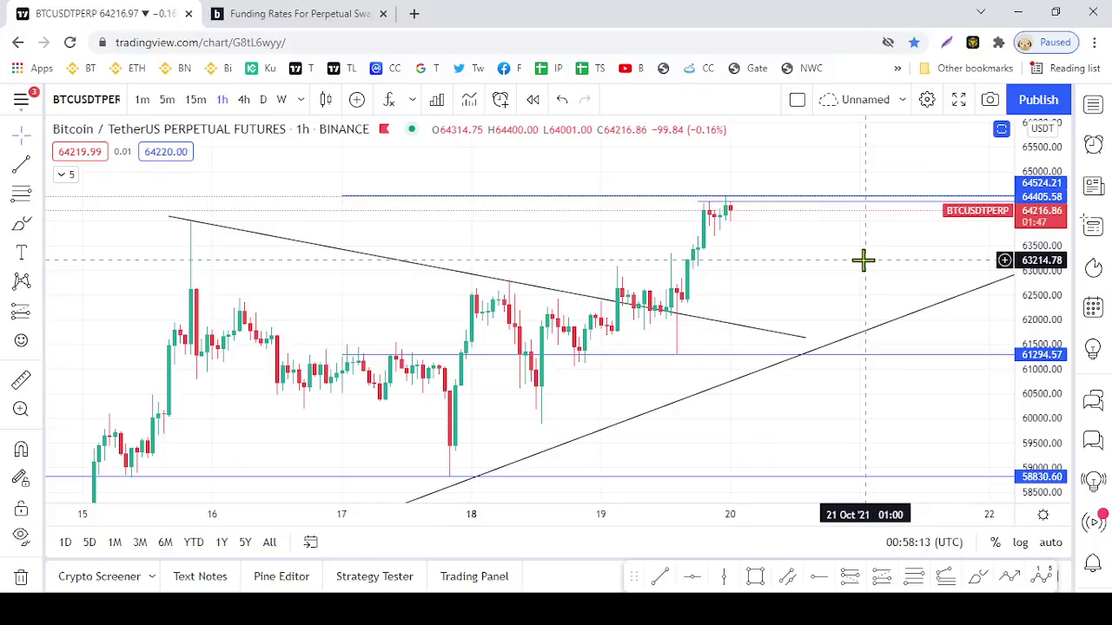
{"action": "scroll", "coordinate": [817, 266], "scroll_direction": "down", "scroll_amount": 2}
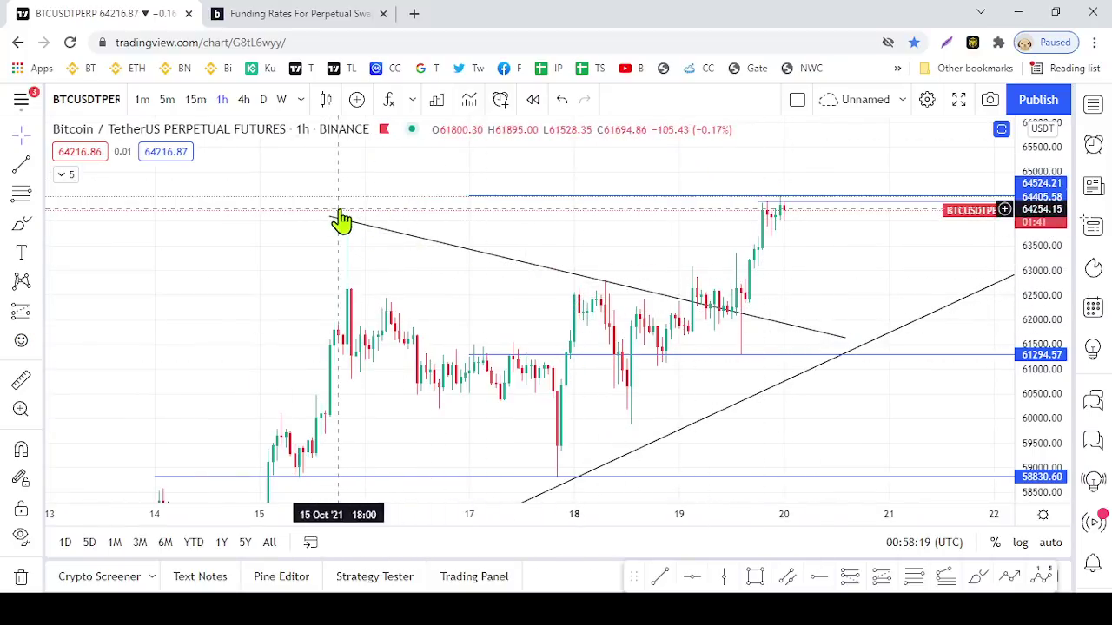
{"action": "scroll", "coordinate": [764, 334], "scroll_direction": "up", "scroll_amount": 2}
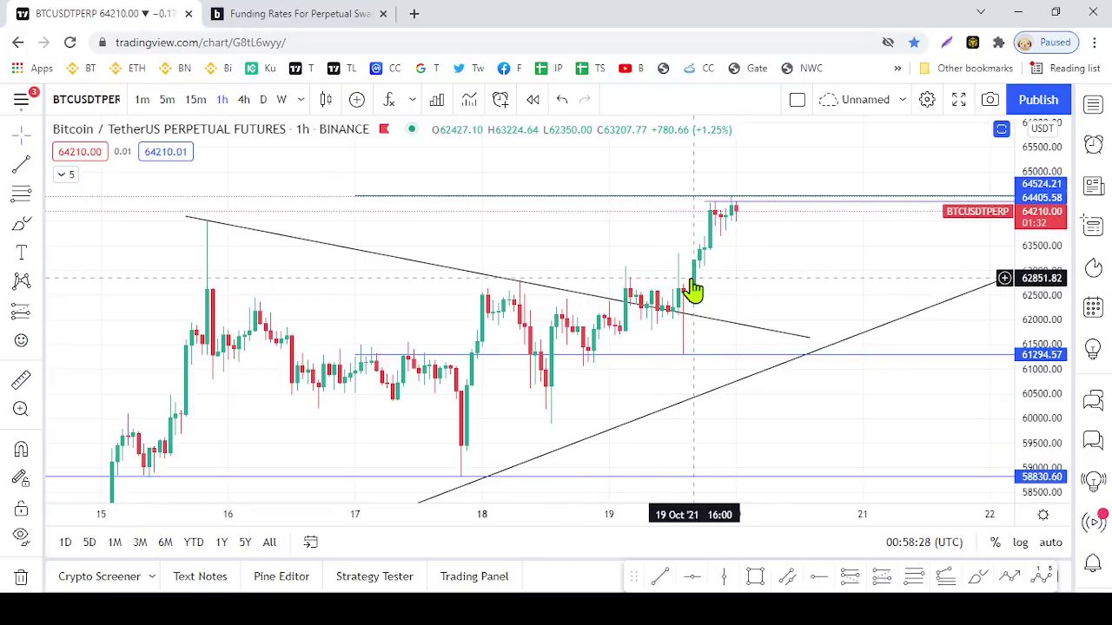
Switch the chart to daily candles and zoom out toward 2021
{"action": "left_click", "coordinate": [263, 99]}
{"action": "scroll", "coordinate": [866, 261], "scroll_direction": "down", "scroll_amount": 5}
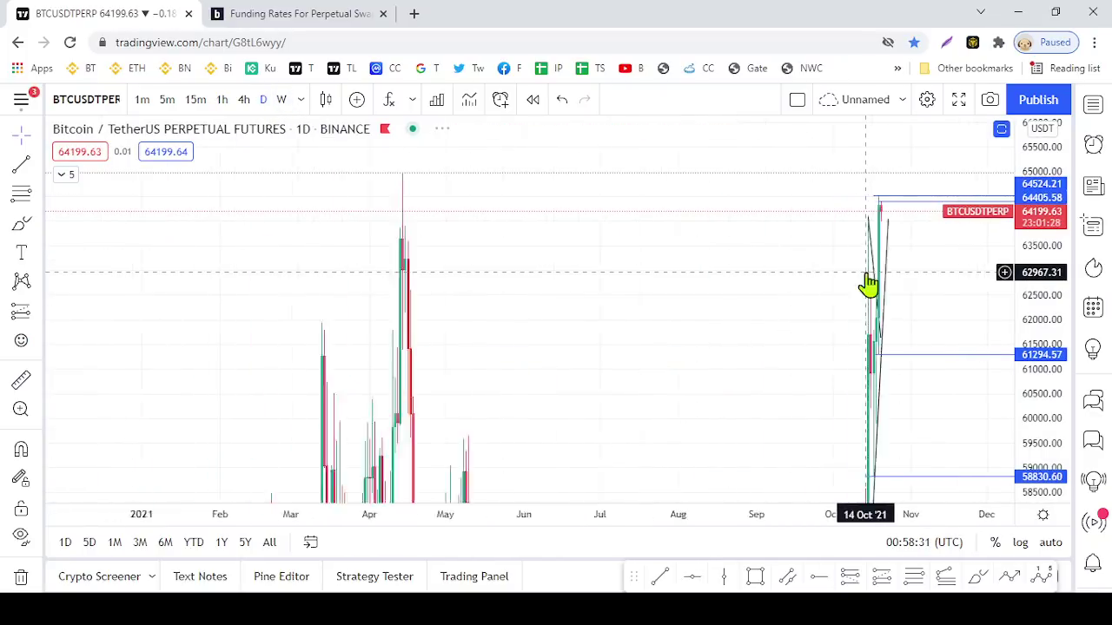
{"action": "scroll", "coordinate": [973, 278], "scroll_direction": "up", "scroll_amount": 3}
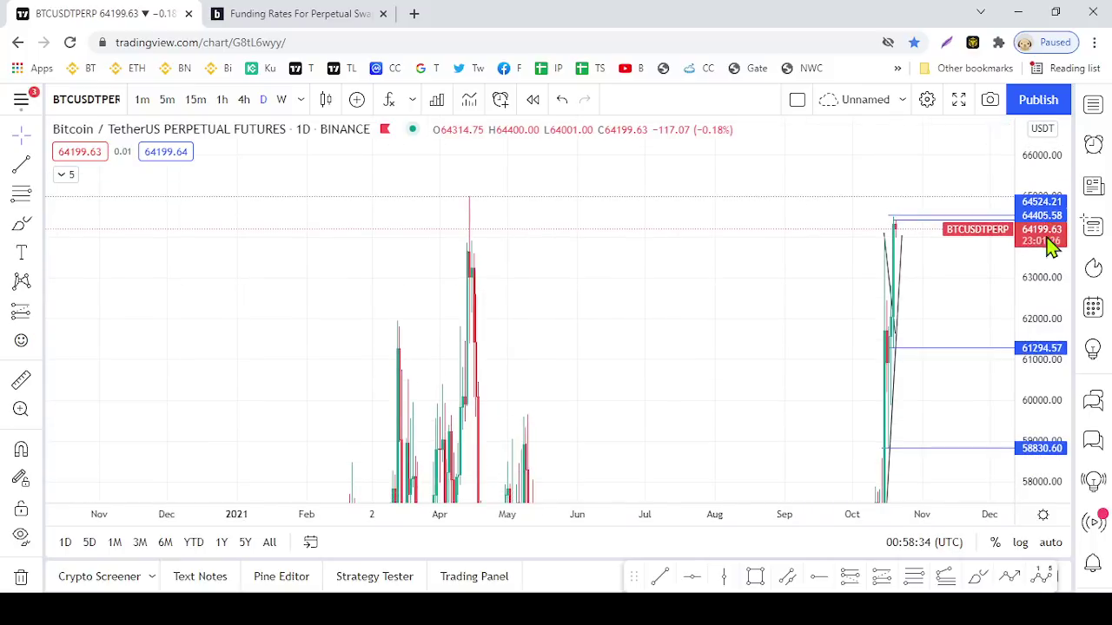
{"action": "scroll", "coordinate": [969, 270], "scroll_direction": "up", "scroll_amount": 2}
{"action": "left_click_drag", "start_coordinate": [1038, 326], "coordinate": [1017, 199]}
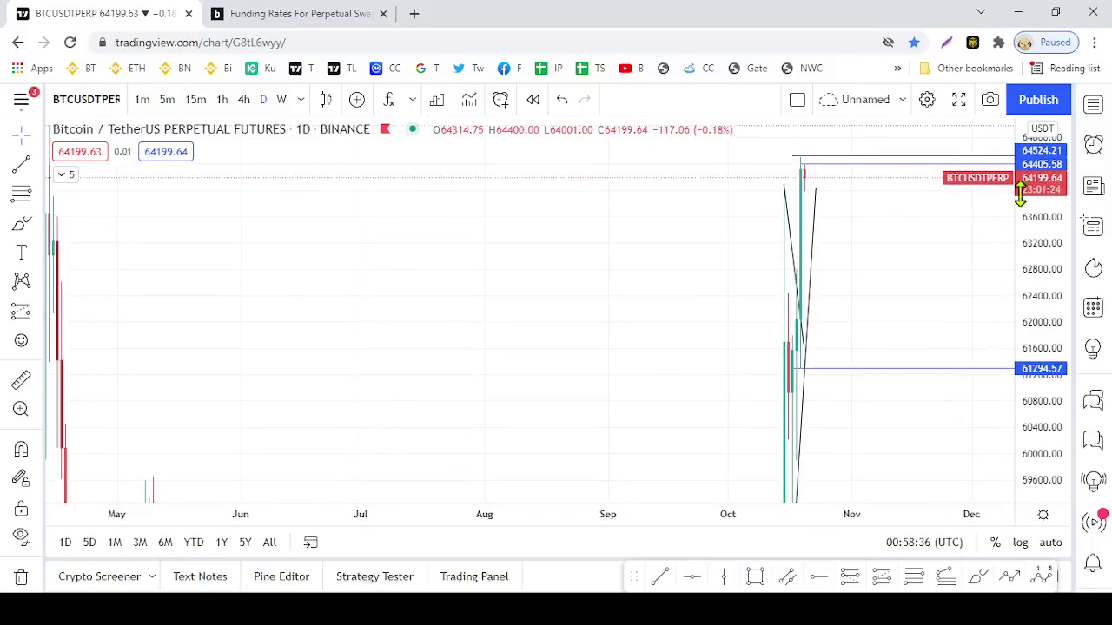
{"action": "scroll", "coordinate": [932, 276], "scroll_direction": "down", "scroll_amount": 2}
{"action": "scroll", "coordinate": [932, 276], "scroll_direction": "up", "scroll_amount": 2}
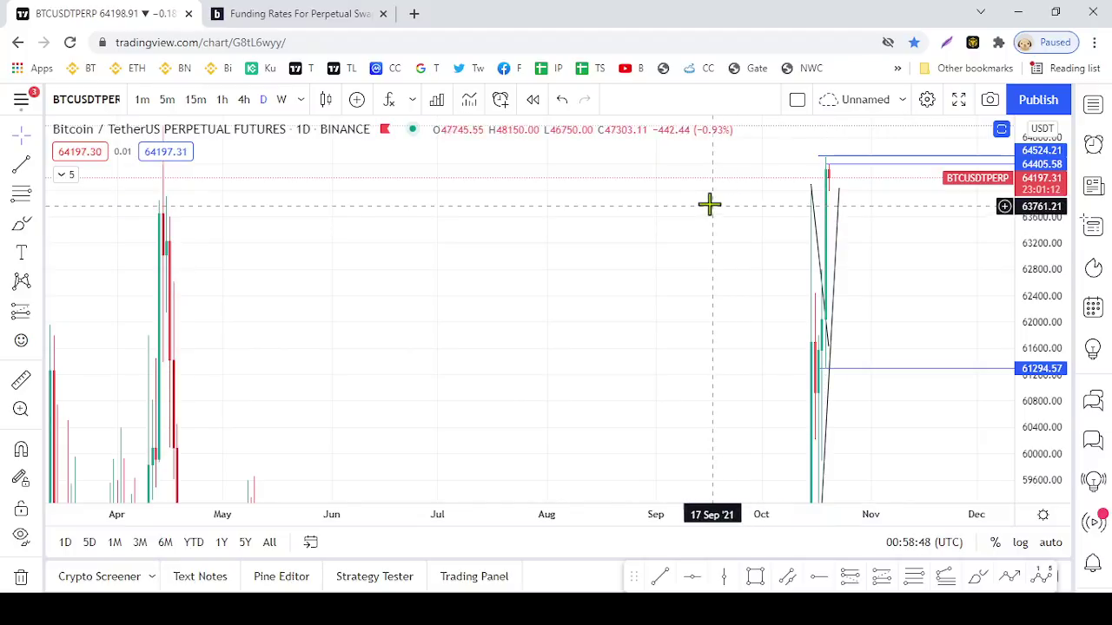
{"action": "scroll", "coordinate": [732, 258], "scroll_direction": "left", "scroll_amount": 5}
{"action": "scroll", "coordinate": [793, 272], "scroll_direction": "up", "scroll_amount": 3}
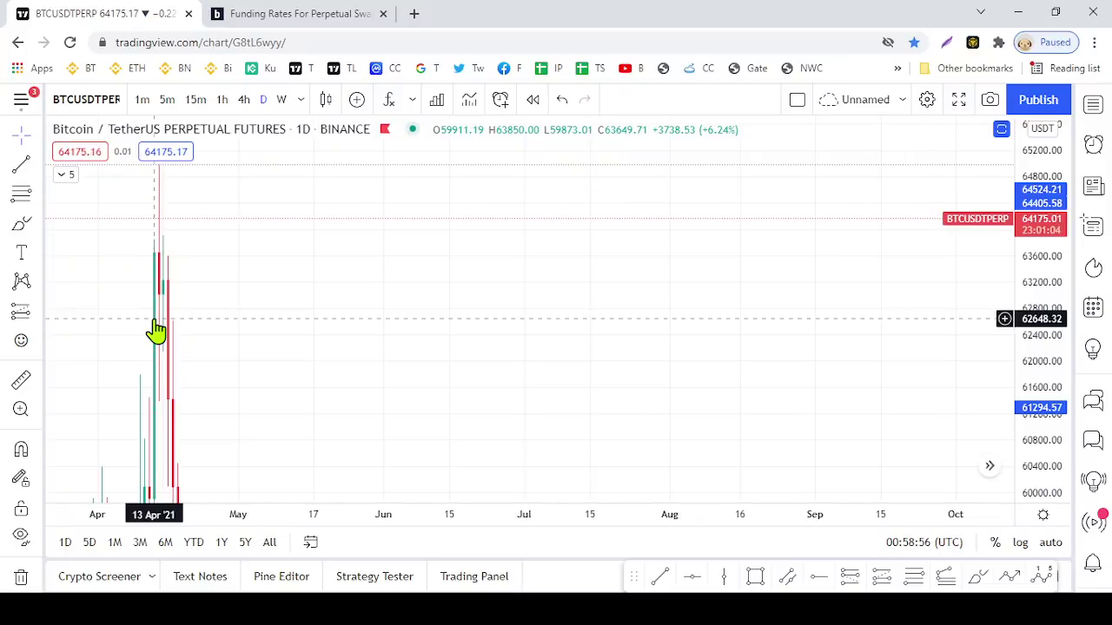
{"action": "scroll", "coordinate": [156, 330], "scroll_direction": "down", "scroll_amount": 3}
{"action": "left_click_drag", "start_coordinate": [889, 206], "coordinate": [372, 270]}
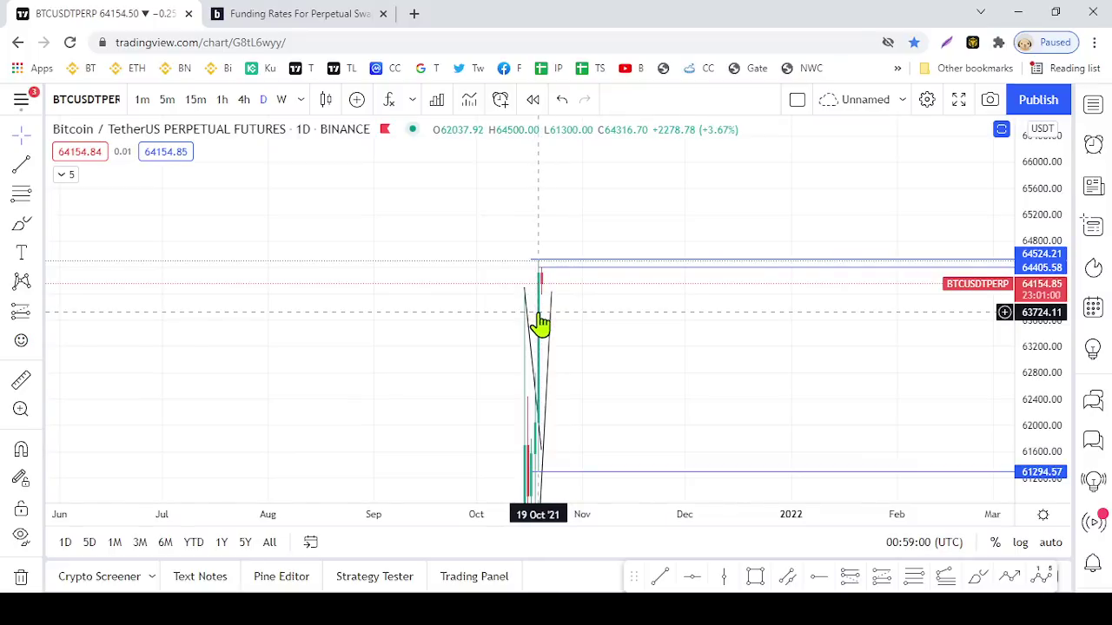
{"action": "scroll", "coordinate": [538, 321], "scroll_direction": "down", "scroll_amount": 2}
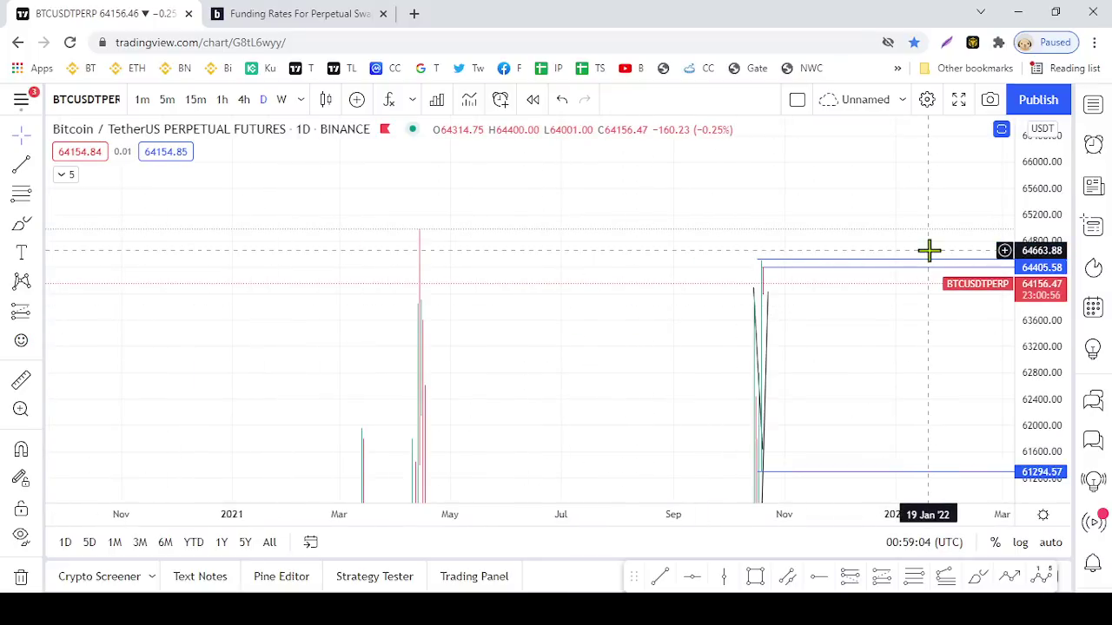
{"action": "scroll", "coordinate": [929, 250], "scroll_direction": "up", "scroll_amount": 1}
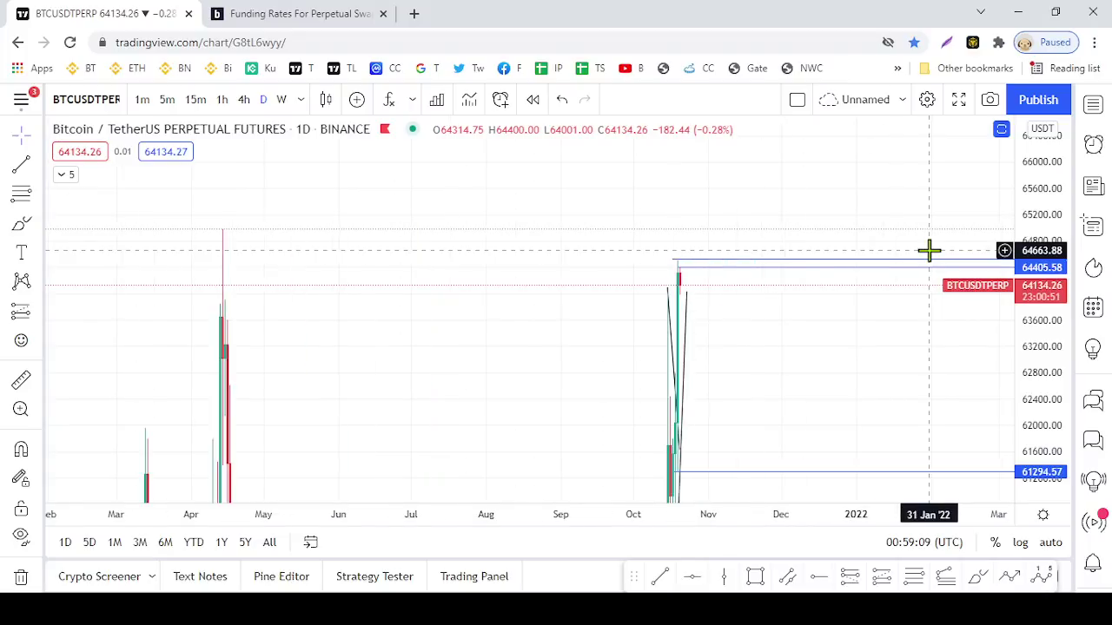
Zoom back in on the October rally with its 61294.57 and 58830.60 support lines
{"action": "scroll", "coordinate": [695, 328], "scroll_direction": "up", "scroll_amount": 1}
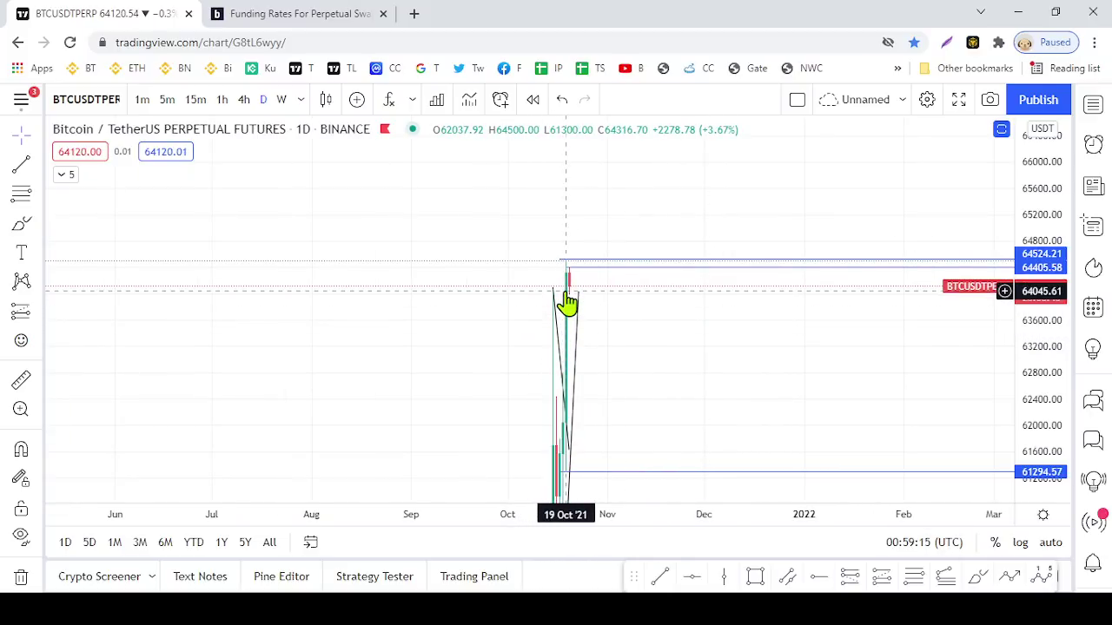
{"action": "scroll", "coordinate": [566, 311], "scroll_direction": "down", "scroll_amount": 2}
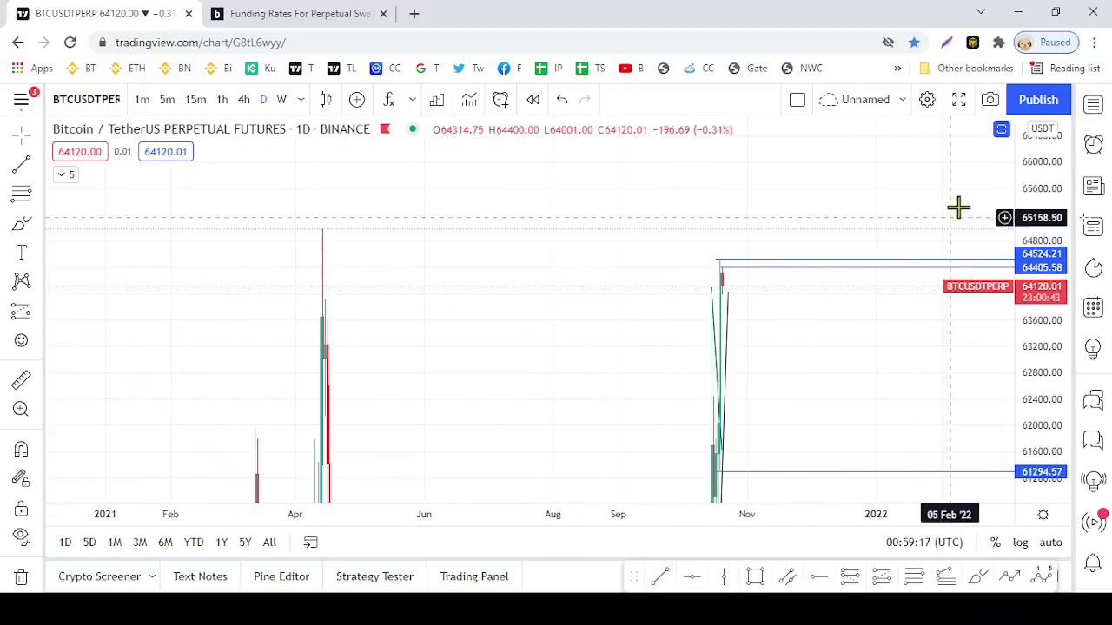
{"action": "left_click_drag", "start_coordinate": [1054, 165], "coordinate": [1052, 390]}
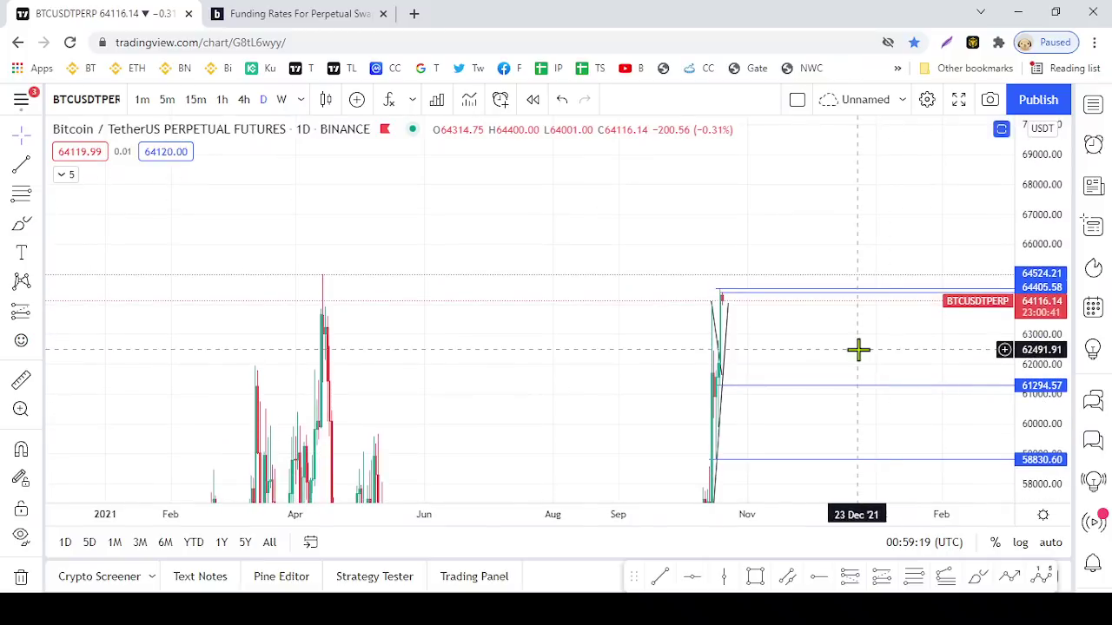
{"action": "scroll", "coordinate": [711, 339], "scroll_direction": "up", "scroll_amount": 1}
{"action": "left_click_drag", "start_coordinate": [710, 339], "coordinate": [820, 332]}
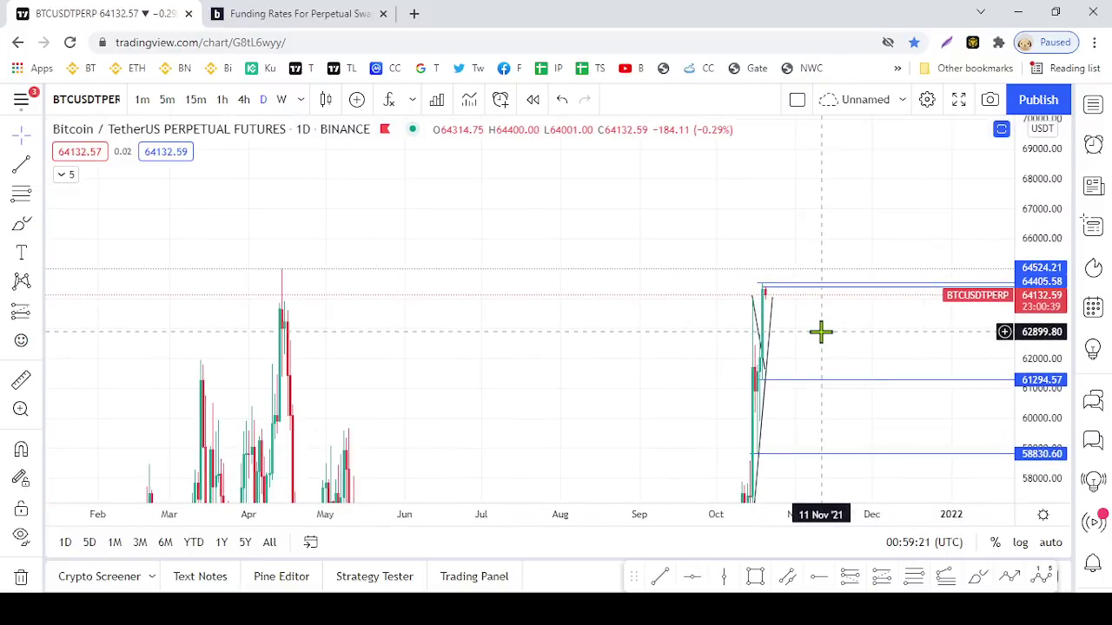
{"action": "scroll", "coordinate": [807, 331], "scroll_direction": "up", "scroll_amount": 2}
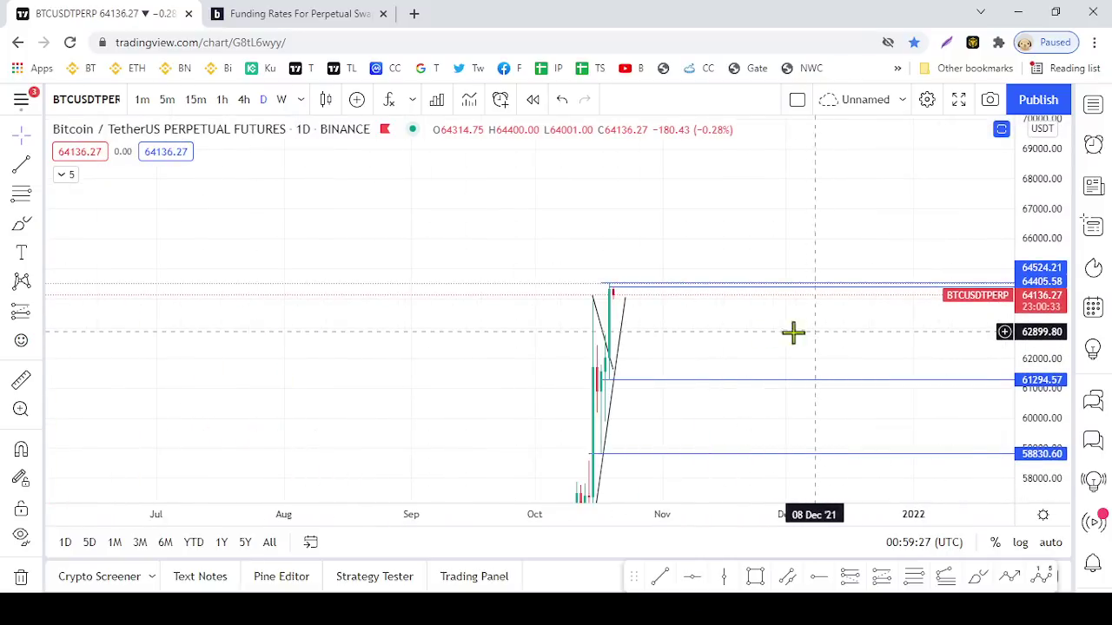
{"action": "left_click_drag", "start_coordinate": [541, 347], "coordinate": [846, 261]}
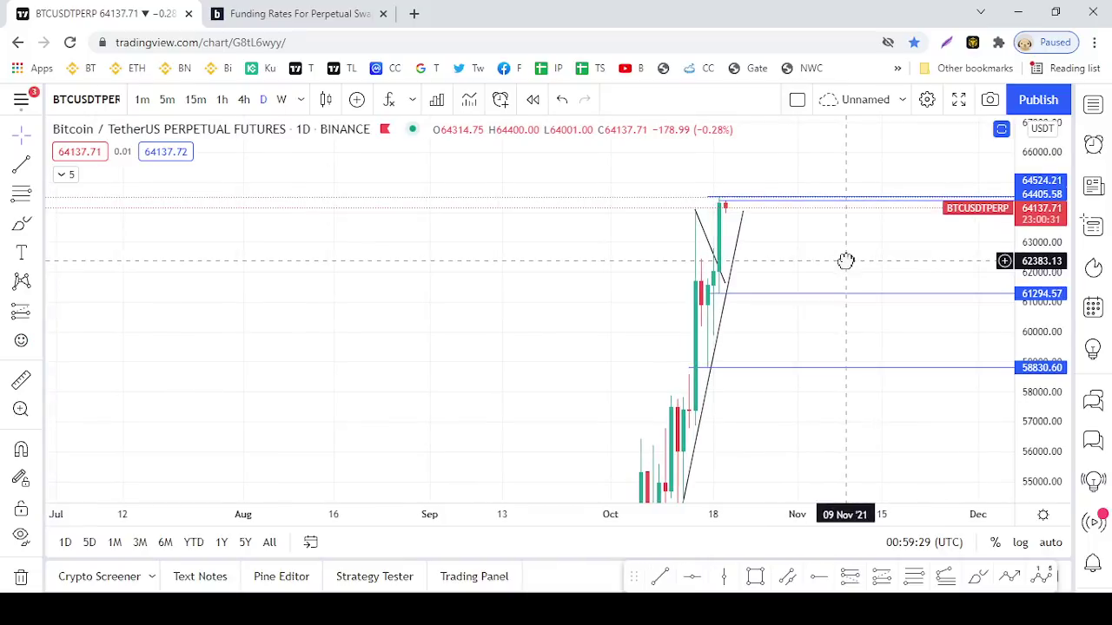
{"action": "scroll", "coordinate": [878, 295], "scroll_direction": "down", "scroll_amount": 2}
{"action": "left_click_drag", "start_coordinate": [1047, 218], "coordinate": [1042, 252]}
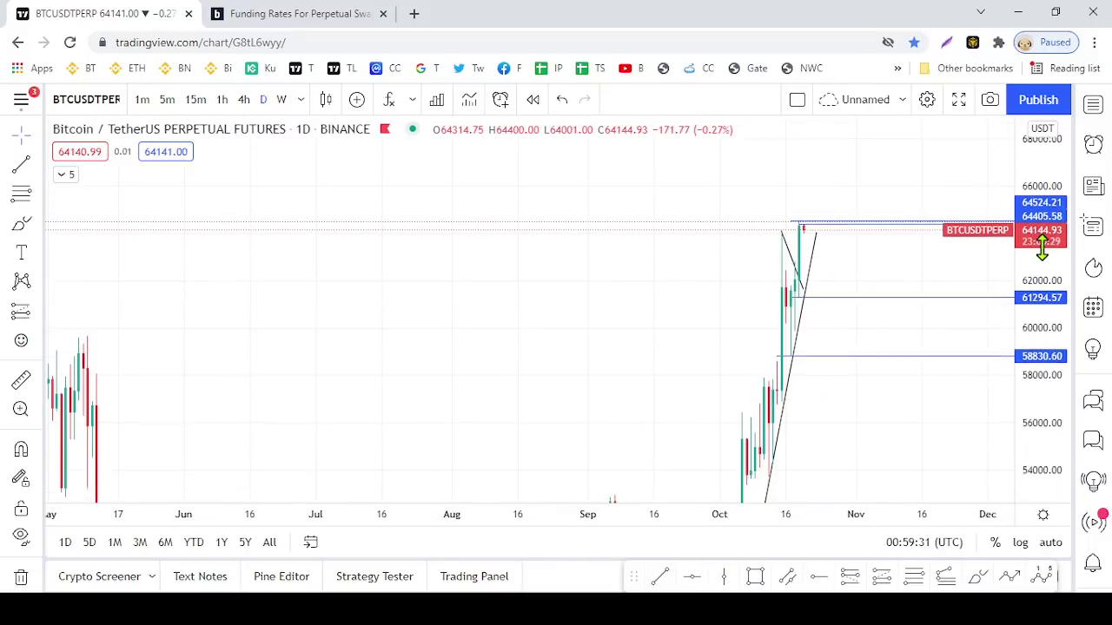
{"action": "scroll", "coordinate": [855, 269], "scroll_direction": "down", "scroll_amount": 3}
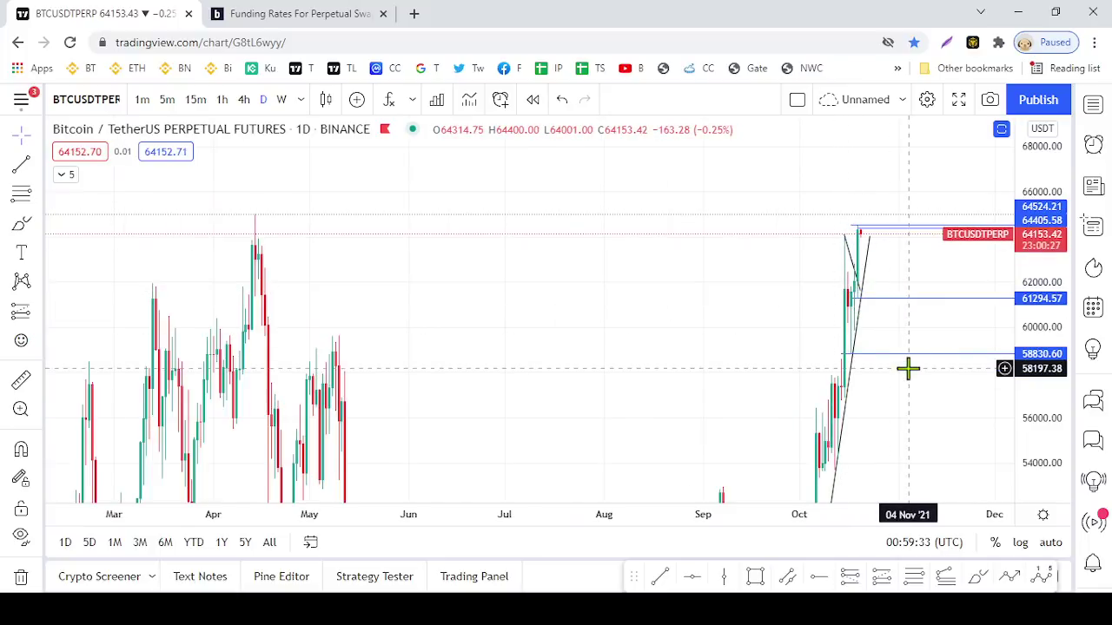
{"action": "scroll", "coordinate": [903, 366], "scroll_direction": "up", "scroll_amount": 2}
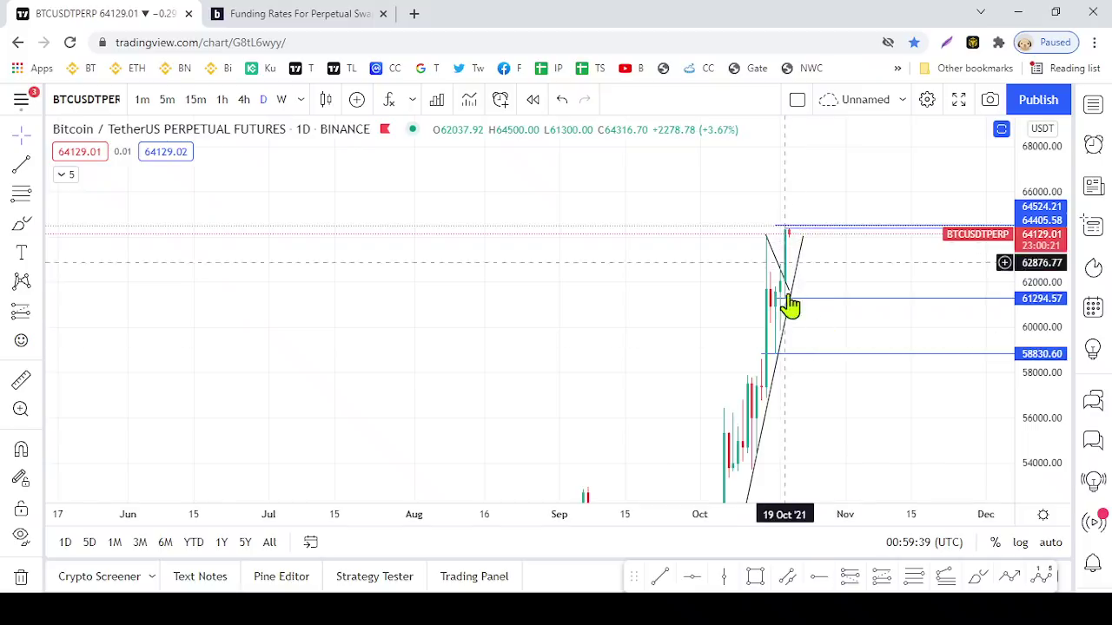
{"action": "scroll", "coordinate": [888, 203], "scroll_direction": "down", "scroll_amount": 3}
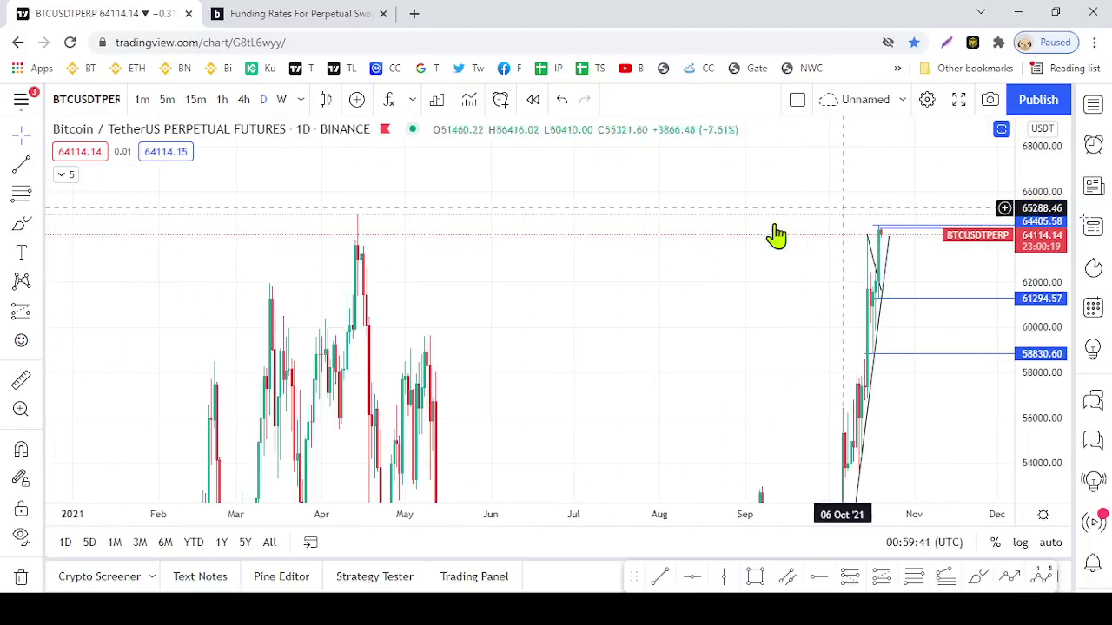
{"action": "scroll", "coordinate": [776, 235], "scroll_direction": "up", "scroll_amount": 3}
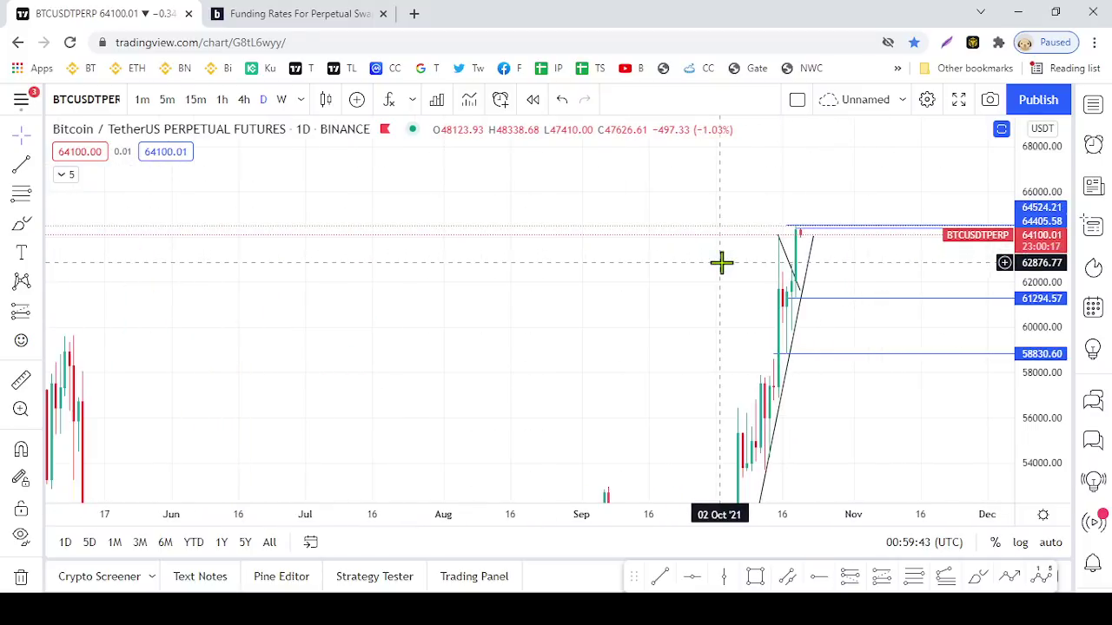
Move the lower horizontal ray from 58830.60 to 58859.33 at the 15 Oct candle
{"action": "scroll", "coordinate": [785, 332], "scroll_direction": "up", "scroll_amount": 3}
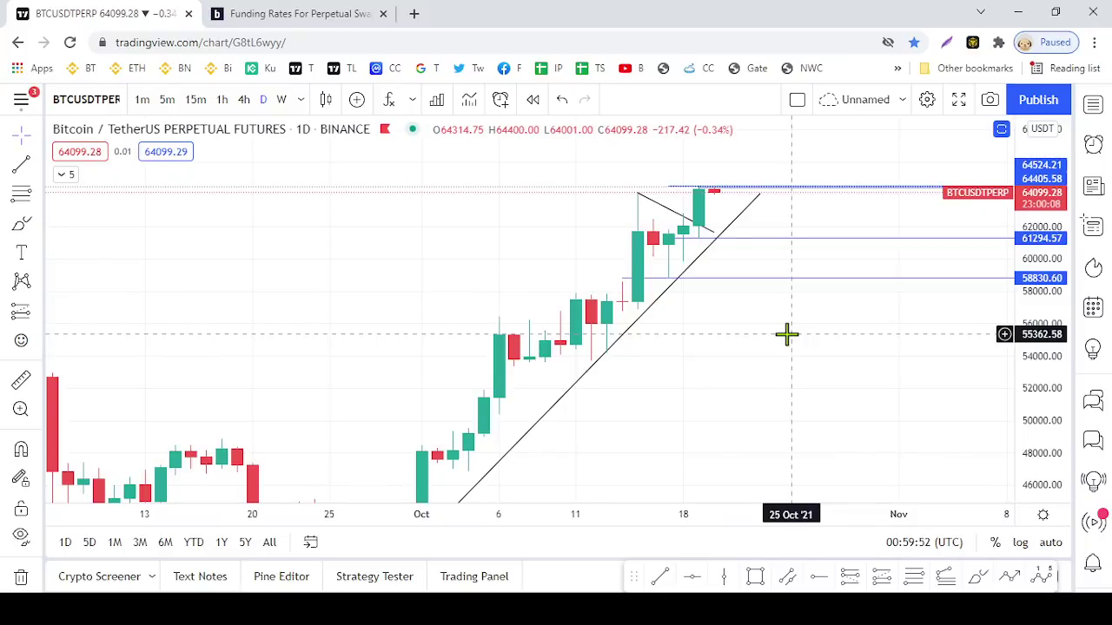
{"action": "left_click_drag", "start_coordinate": [1042, 373], "coordinate": [941, 295]}
{"action": "left_click_drag", "start_coordinate": [844, 338], "coordinate": [818, 423]}
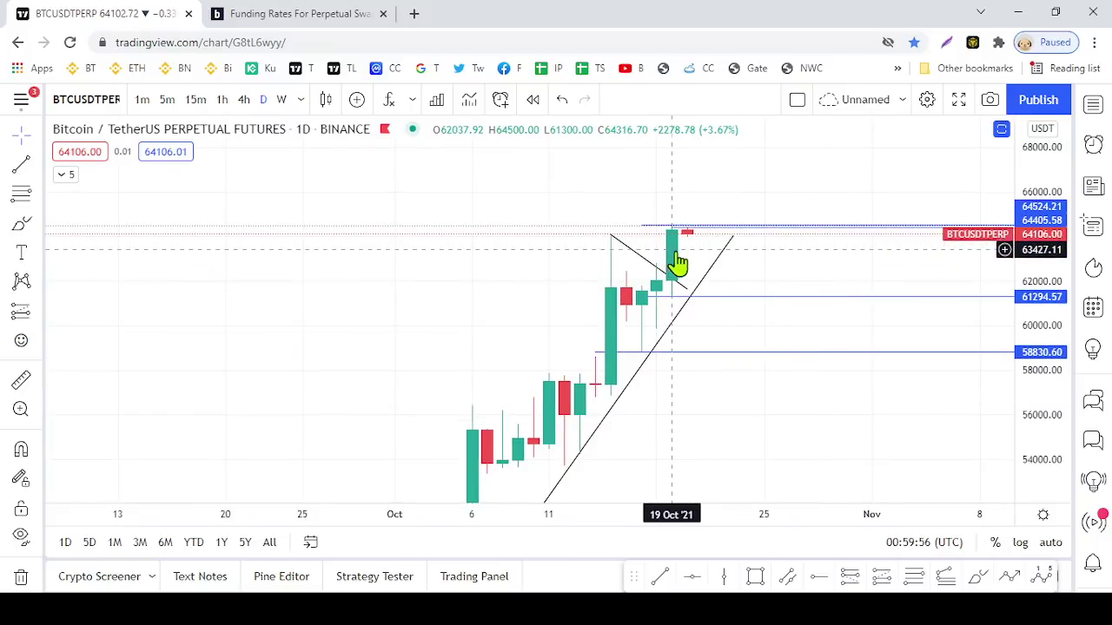
{"action": "left_click_drag", "start_coordinate": [1037, 322], "coordinate": [1012, 258]}
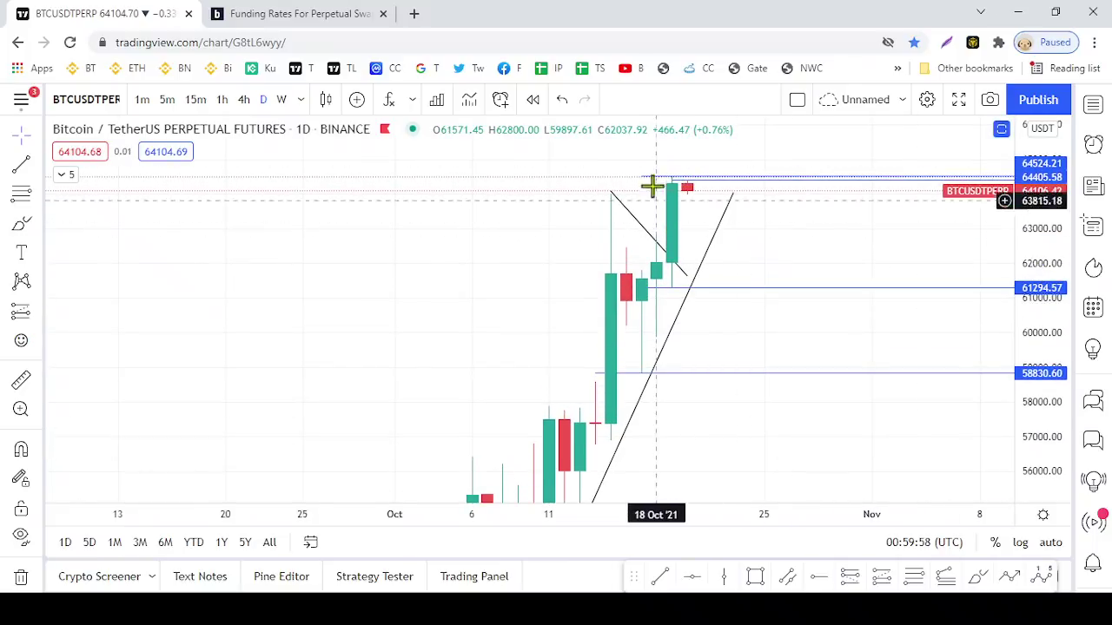
{"action": "scroll", "coordinate": [744, 257], "scroll_direction": "up", "scroll_amount": 2}
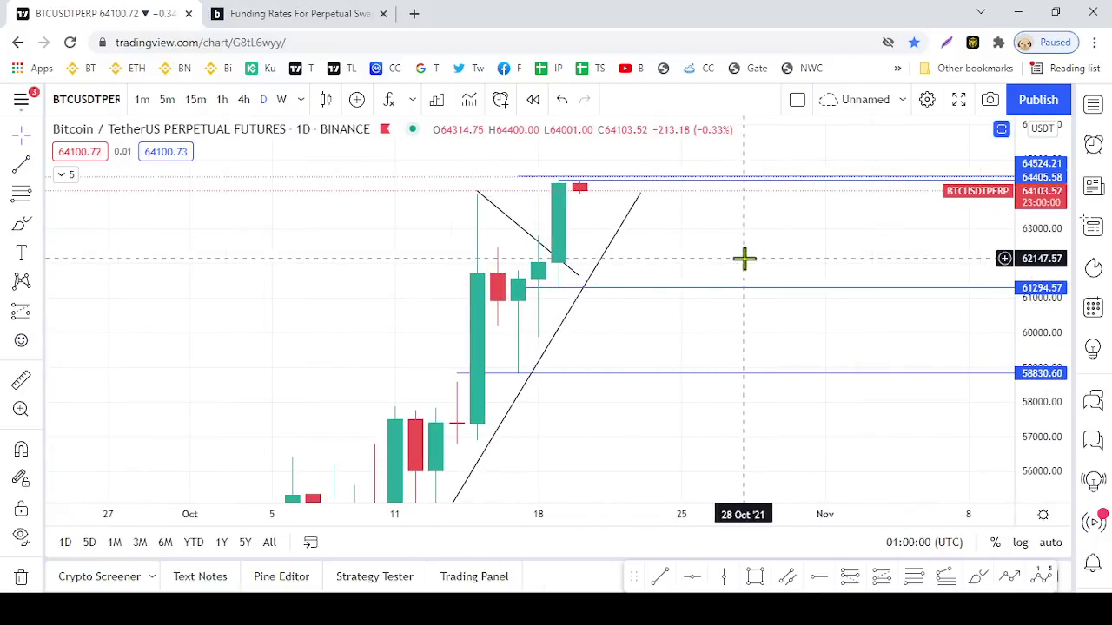
{"action": "left_click", "coordinate": [477, 373]}
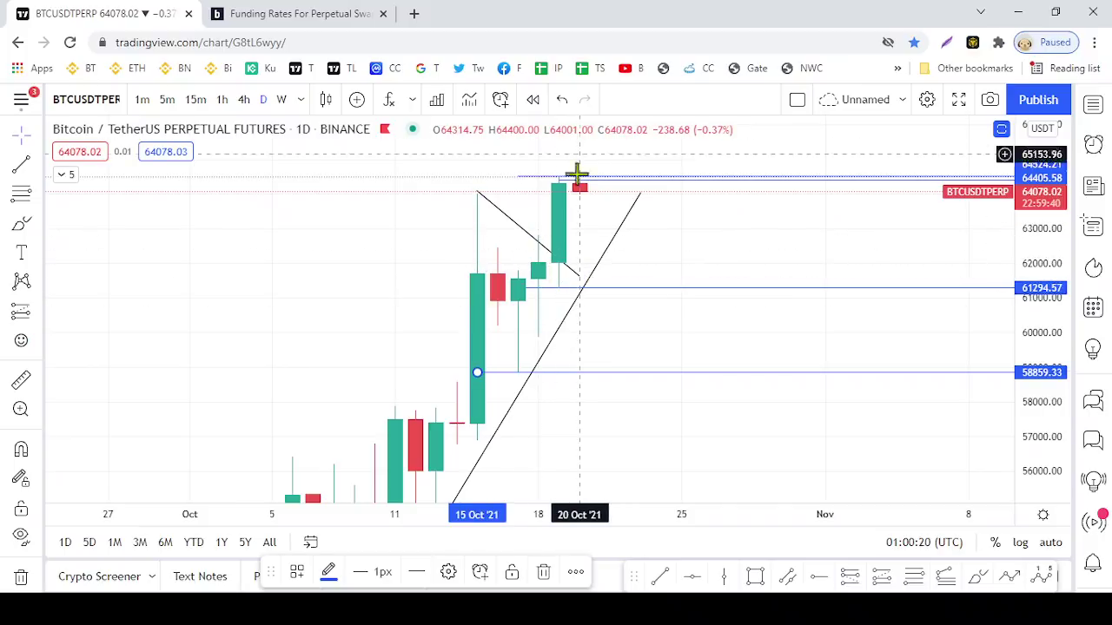
{"action": "left_click", "coordinate": [474, 379]}
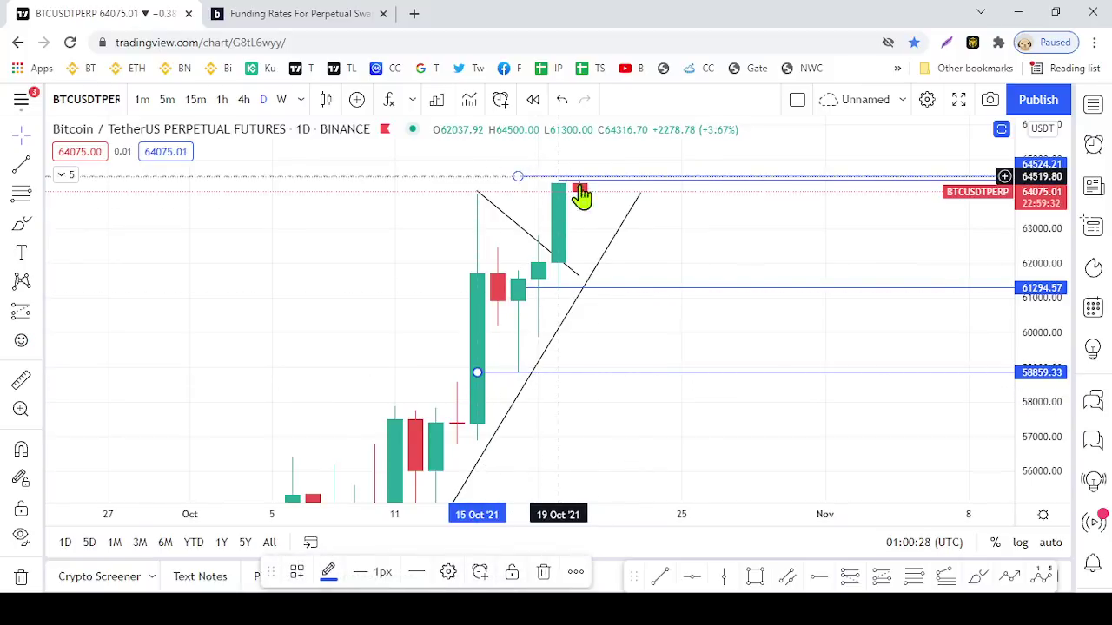
{"action": "mouse_move", "coordinate": [776, 240]}
{"action": "left_mouse_down"}
{"action": "mouse_move", "coordinate": [819, 258]}
{"action": "mouse_move", "coordinate": [737, 258]}
{"action": "left_mouse_up"}
{"action": "scroll", "coordinate": [760, 275], "scroll_direction": "up", "scroll_amount": 3}
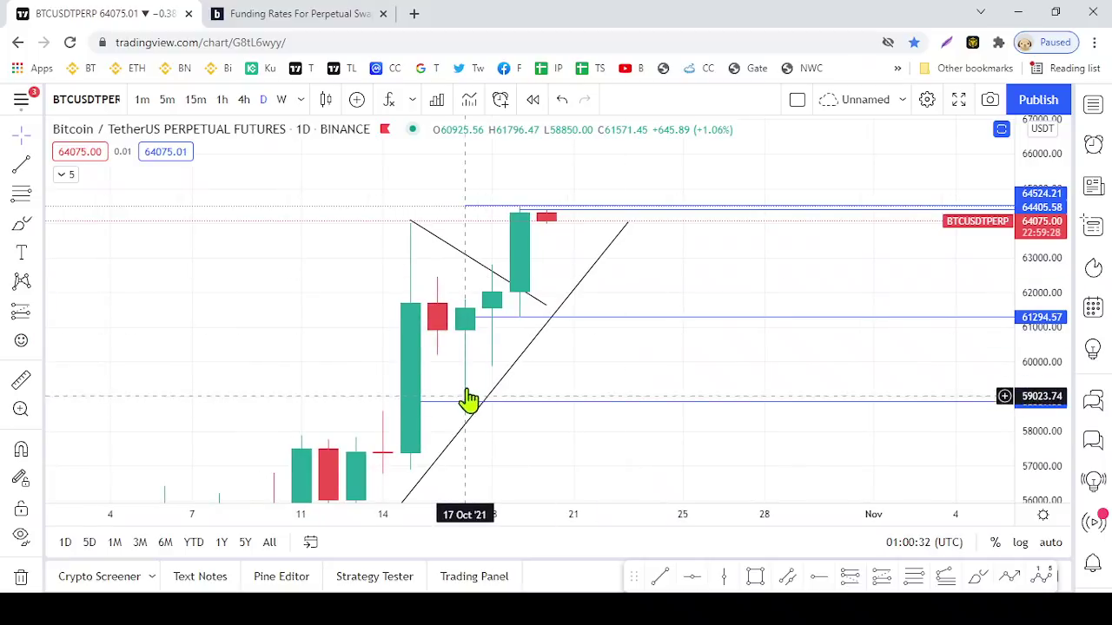
{"action": "mouse_move", "coordinate": [469, 400]}
{"action": "left_mouse_down"}
{"action": "mouse_move", "coordinate": [479, 390]}
{"action": "mouse_move", "coordinate": [482, 401]}
{"action": "left_mouse_up"}
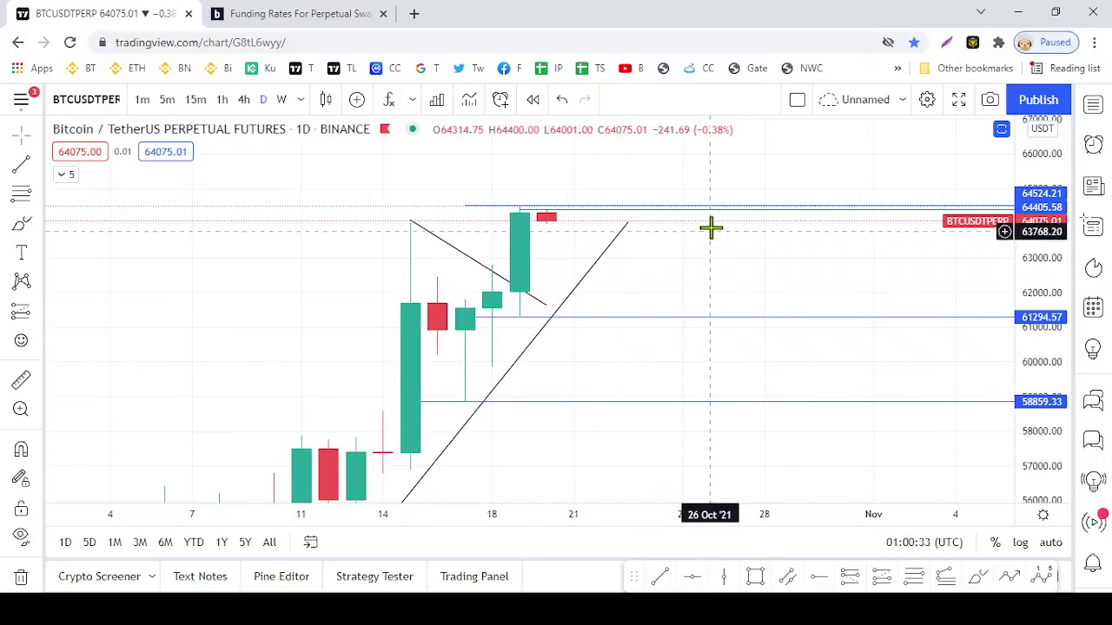
Switch to 1h candles, frame 16–22 Oct, and place a support ray at 62349.07
{"action": "left_click", "coordinate": [223, 100]}
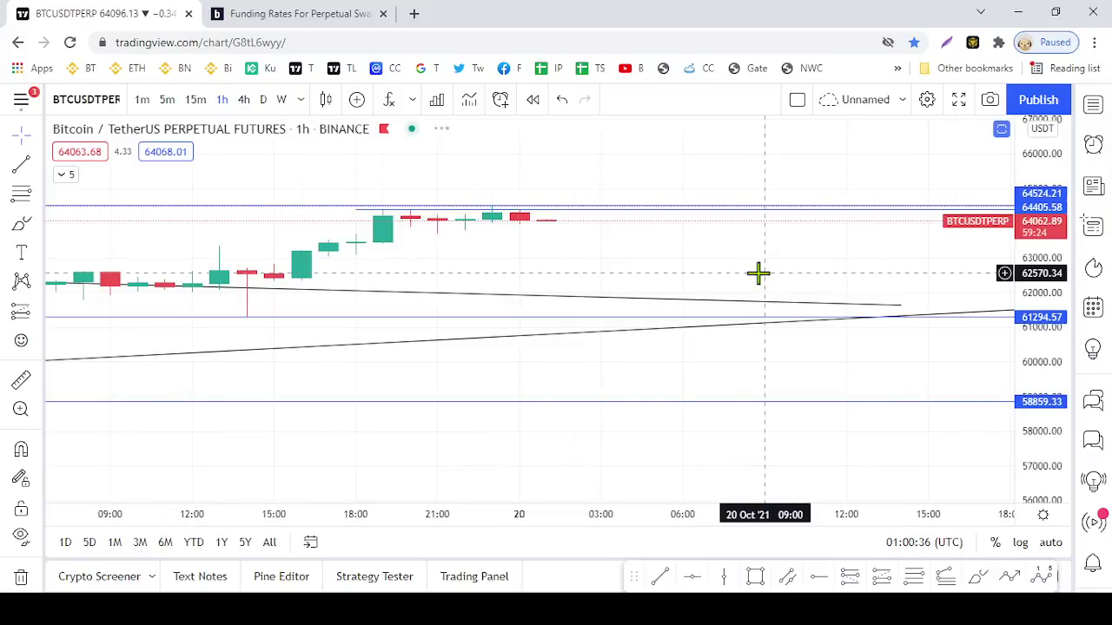
{"action": "scroll", "coordinate": [756, 273], "scroll_direction": "down", "scroll_amount": 5}
{"action": "left_click_drag", "start_coordinate": [1036, 365], "coordinate": [1013, 229]}
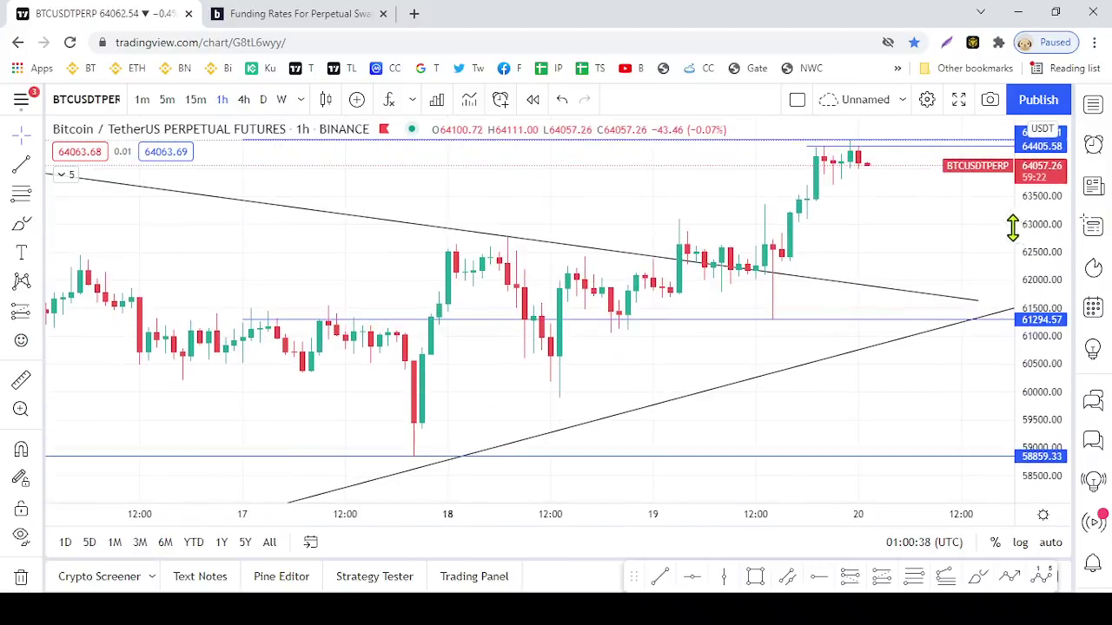
{"action": "scroll", "coordinate": [911, 256], "scroll_direction": "down", "scroll_amount": 3}
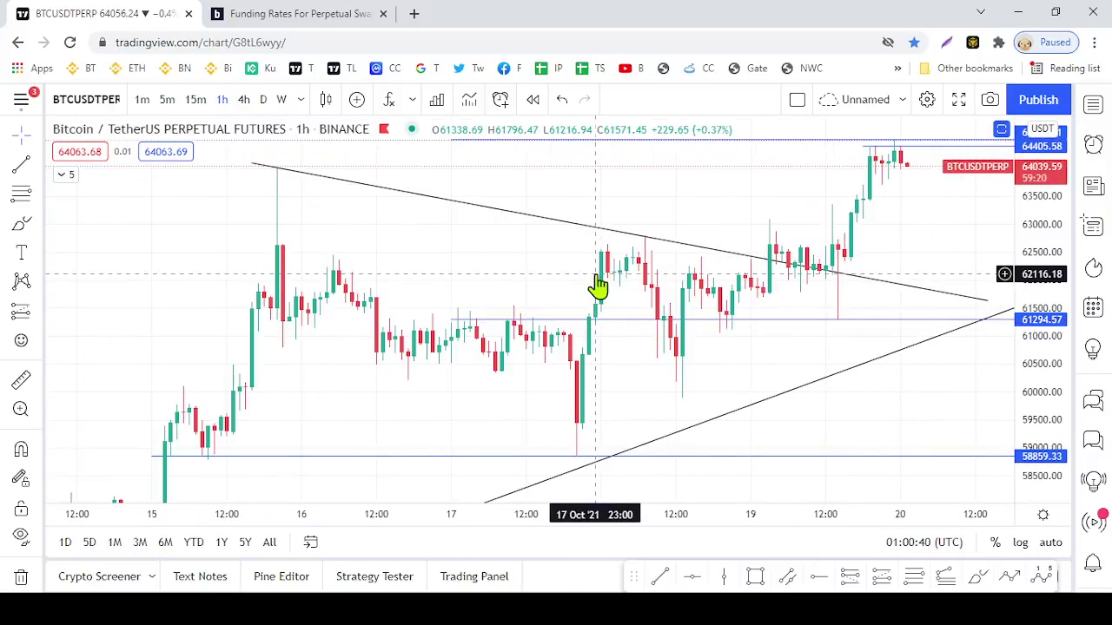
{"action": "left_click_drag", "start_coordinate": [598, 285], "coordinate": [245, 382]}
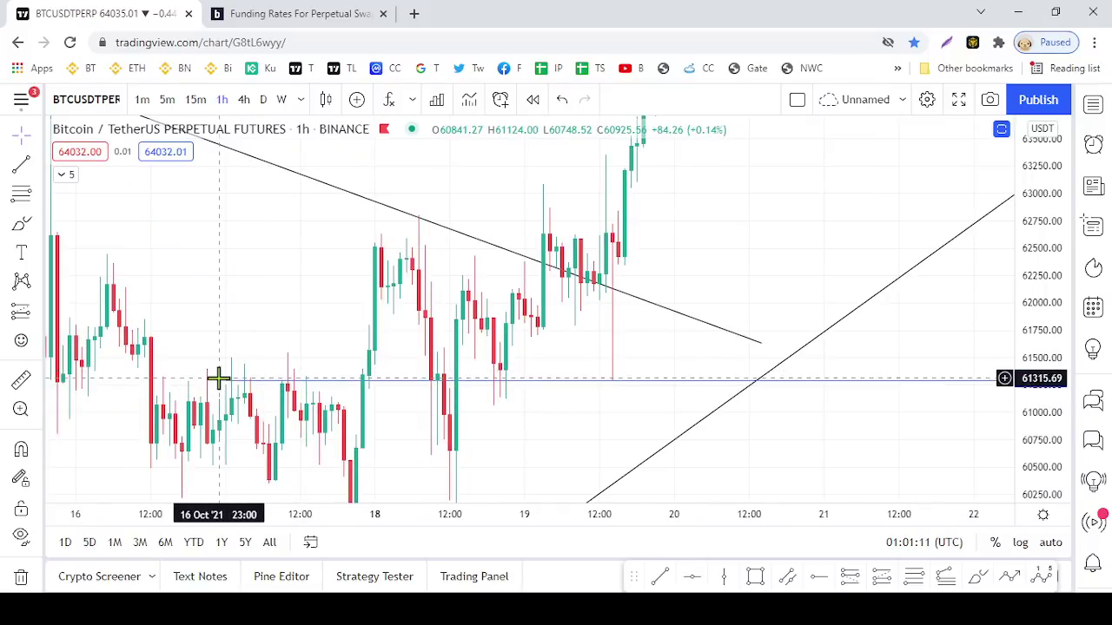
{"action": "left_click", "coordinate": [613, 265]}
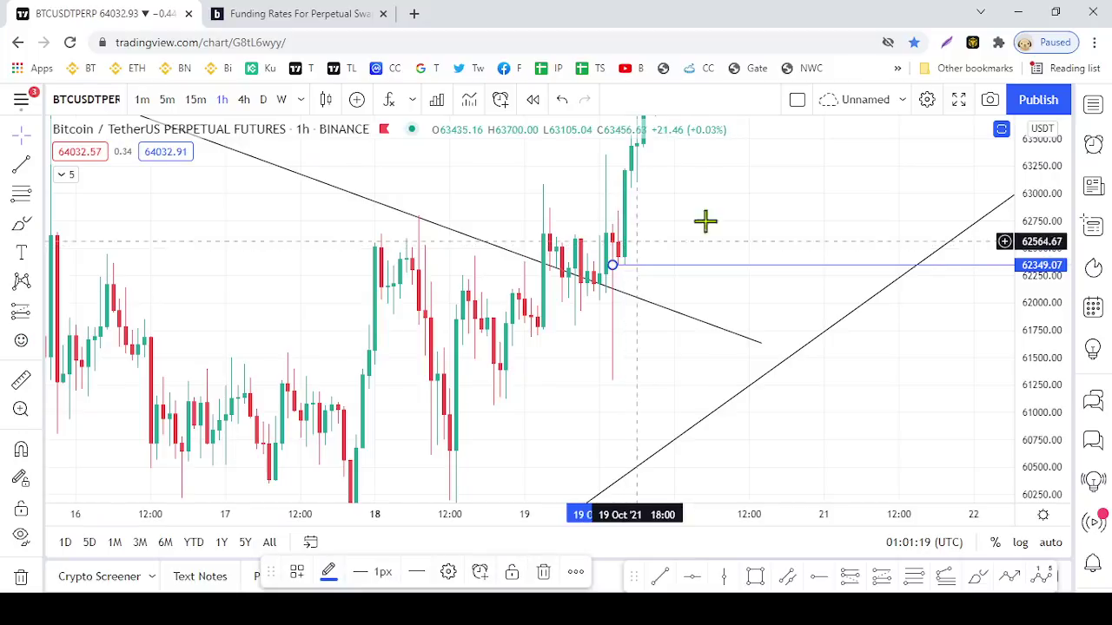
Place a horizontal ray at 64400.96 on the top 19 Oct hourly candle
{"action": "left_click_drag", "start_coordinate": [704, 220], "coordinate": [663, 382]}
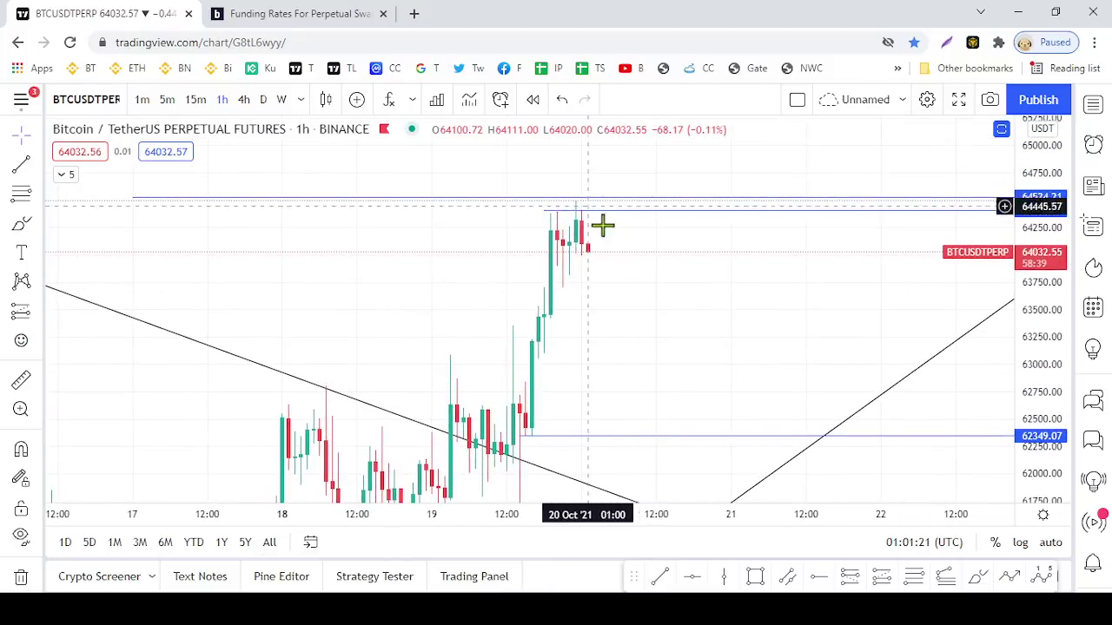
{"action": "left_click", "coordinate": [538, 212]}
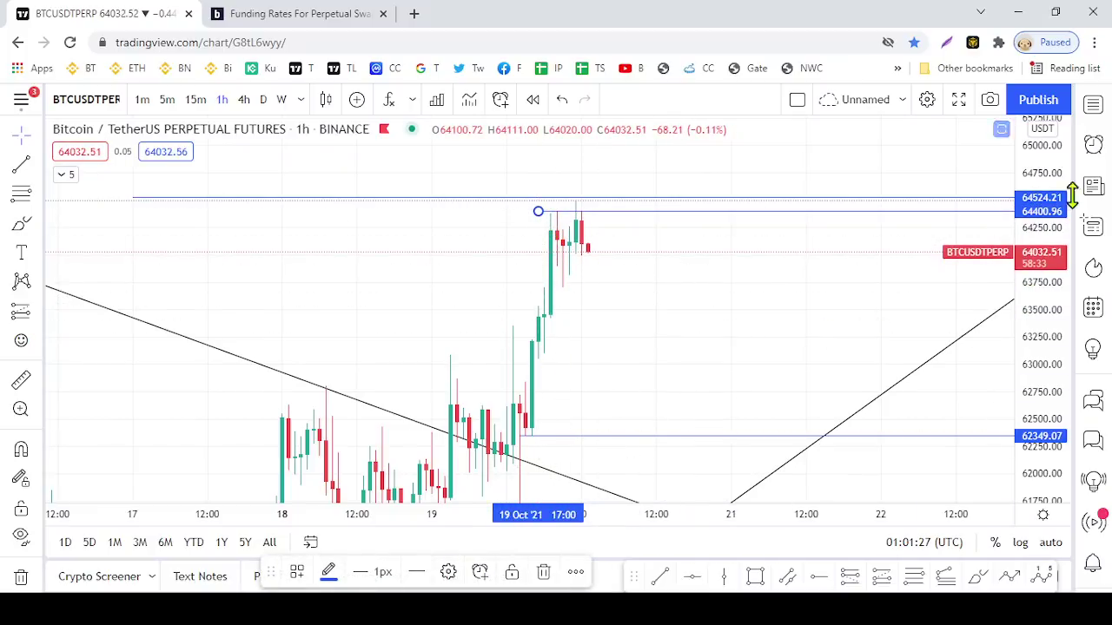
{"action": "left_click_drag", "start_coordinate": [1037, 166], "coordinate": [687, 245]}
{"action": "scroll", "coordinate": [814, 351], "scroll_direction": "down", "scroll_amount": 3}
{"action": "scroll", "coordinate": [814, 351], "scroll_direction": "down", "scroll_amount": 1}
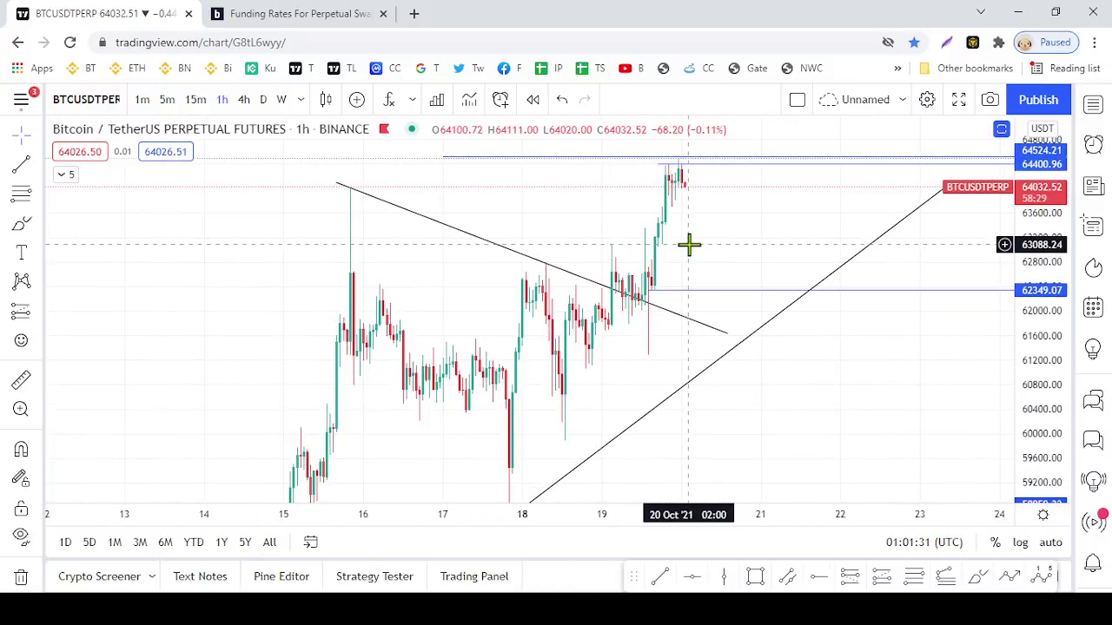
{"action": "scroll", "coordinate": [869, 348], "scroll_direction": "down", "scroll_amount": 2}
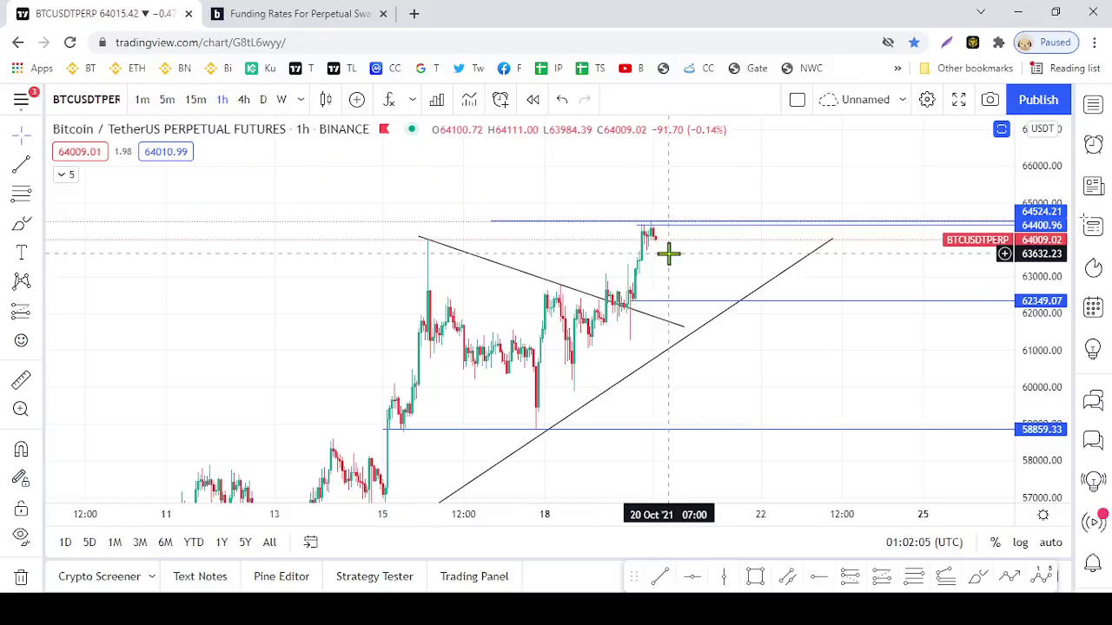
{"action": "scroll", "coordinate": [667, 253], "scroll_direction": "up", "scroll_amount": 2}
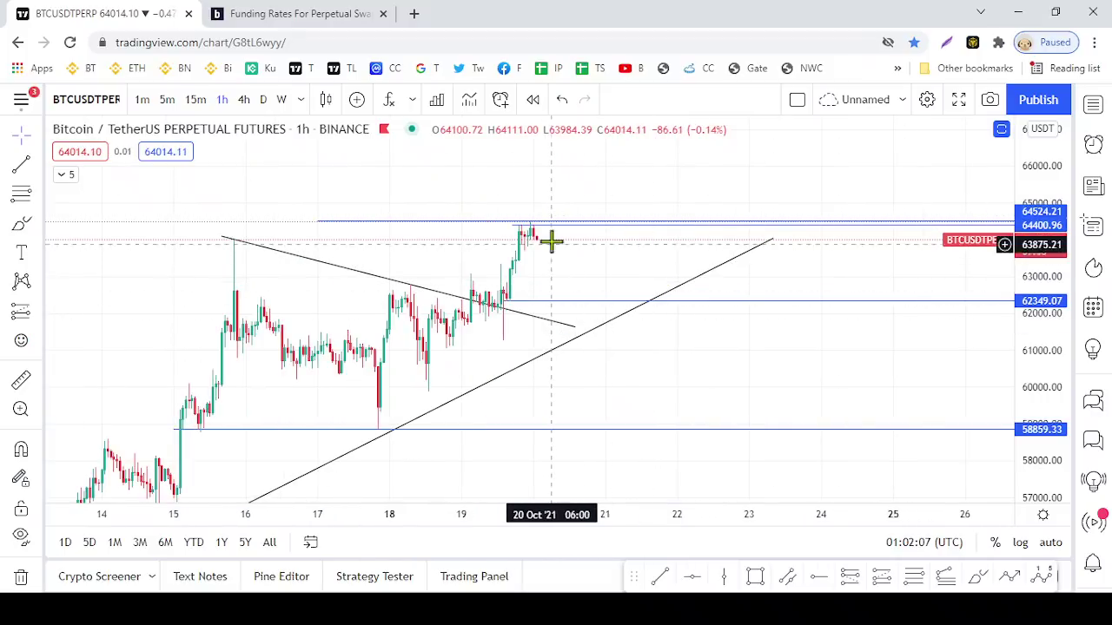
{"action": "scroll", "coordinate": [568, 310], "scroll_direction": "down", "scroll_amount": 6}
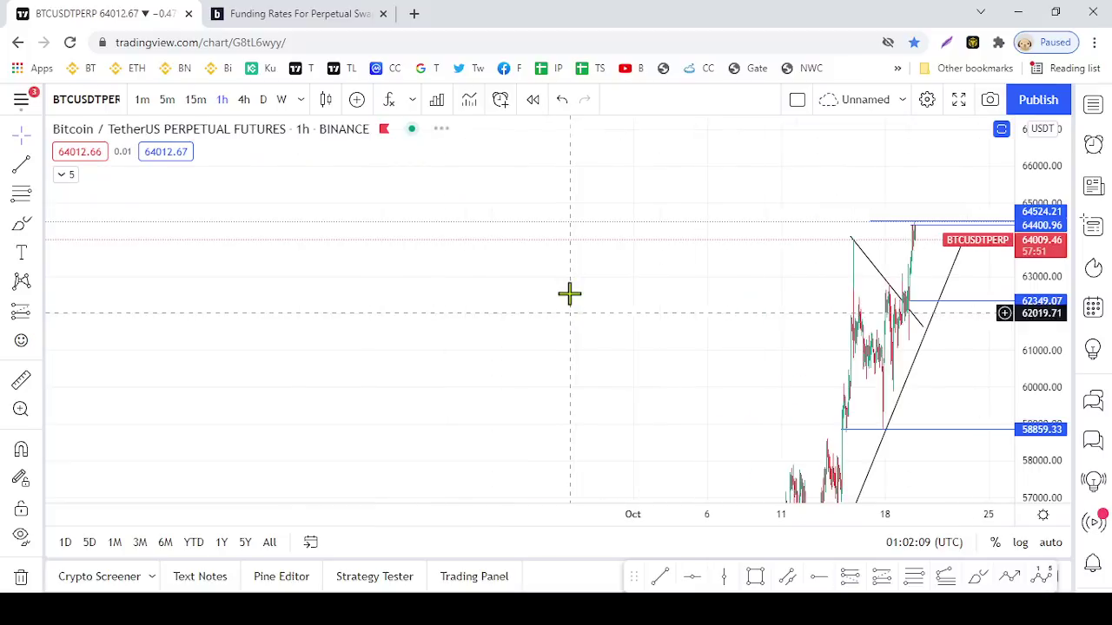
{"action": "scroll", "coordinate": [603, 226], "scroll_direction": "up", "scroll_amount": 3}
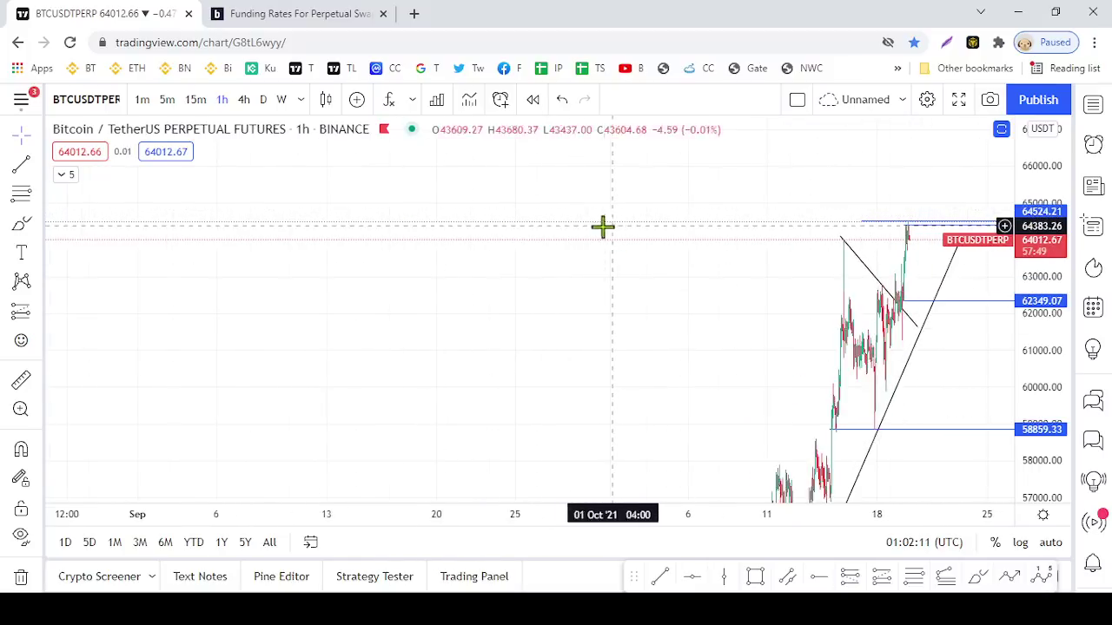
{"action": "scroll", "coordinate": [556, 229], "scroll_direction": "up", "scroll_amount": 4}
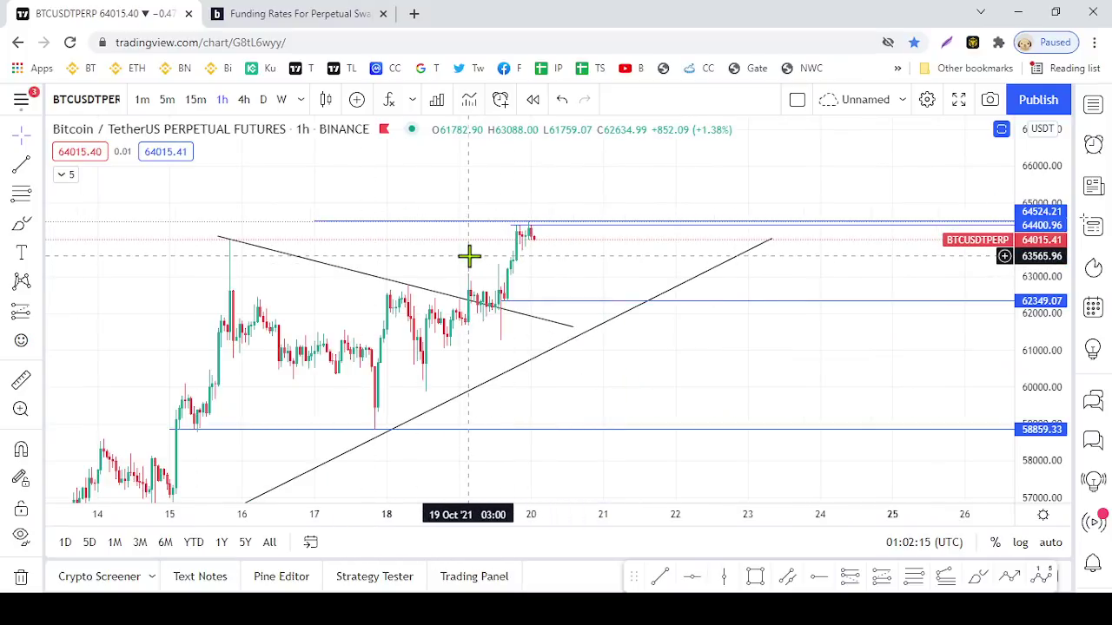
Drag the upper trendline's right handle to about 61025.70 on 22 Oct
{"action": "left_click", "coordinate": [467, 311]}
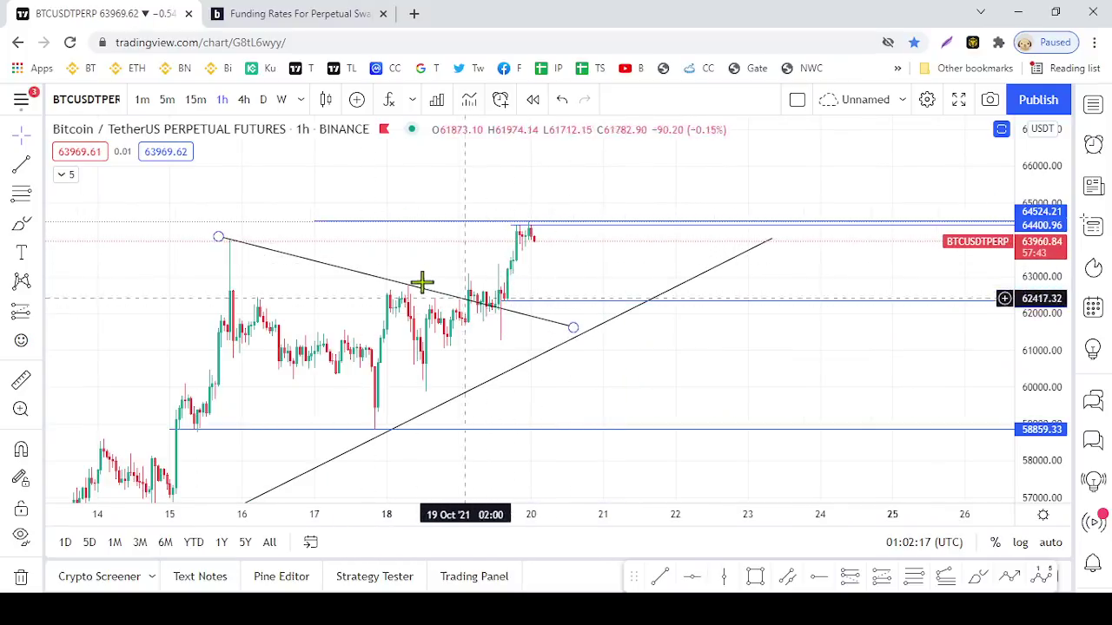
{"action": "left_click", "coordinate": [458, 310]}
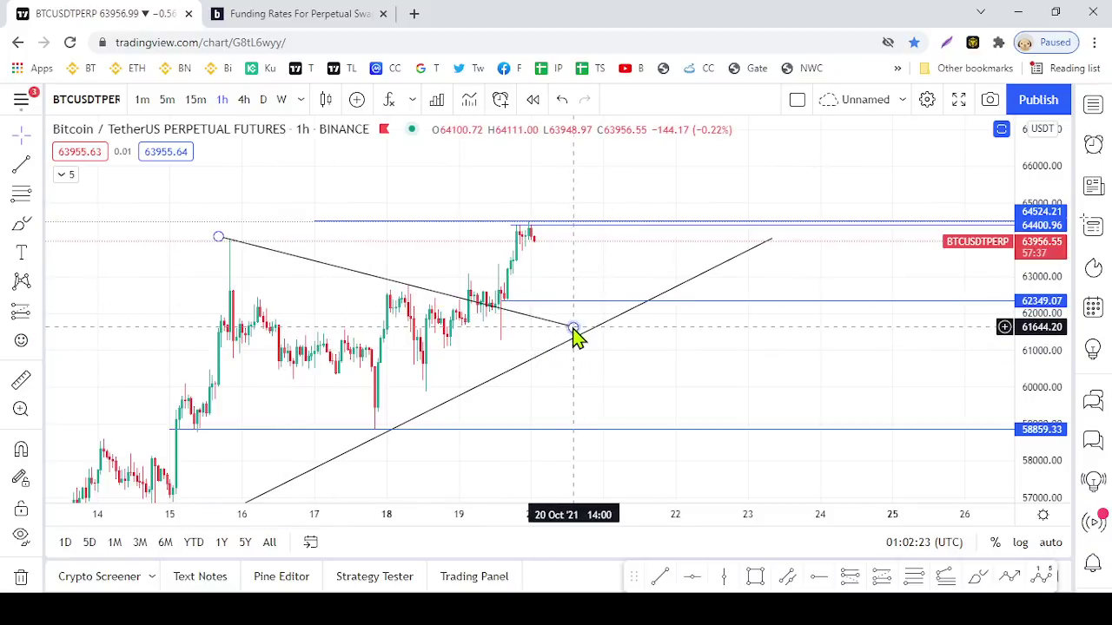
{"action": "left_click_drag", "start_coordinate": [573, 330], "coordinate": [676, 351]}
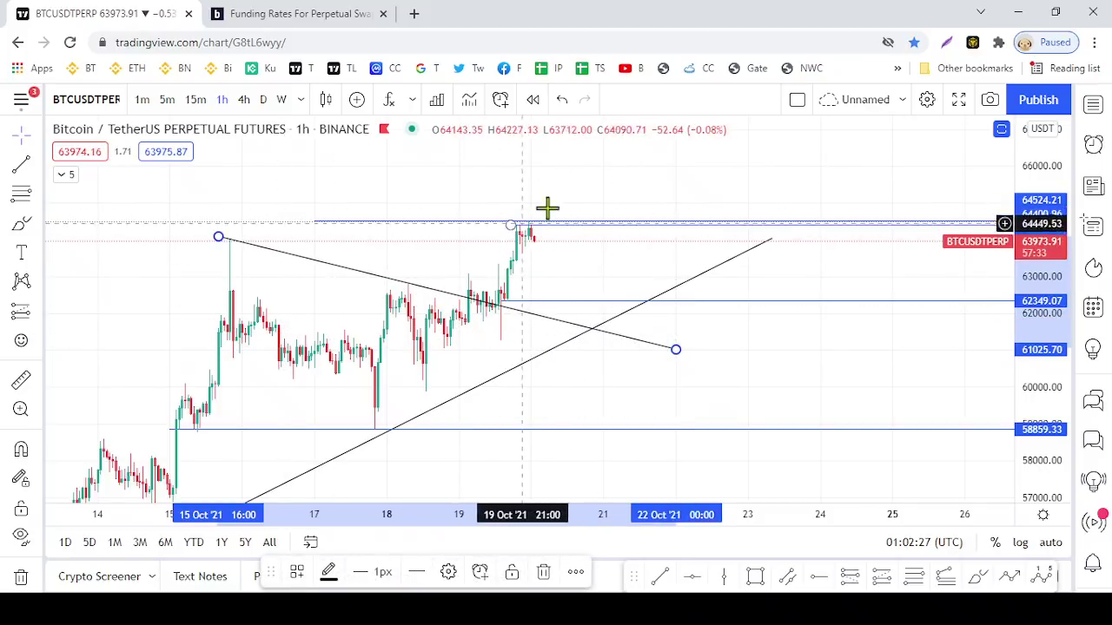
{"action": "scroll", "coordinate": [614, 259], "scroll_direction": "down", "scroll_amount": 5}
{"action": "scroll", "coordinate": [613, 259], "scroll_direction": "down", "scroll_amount": 6}
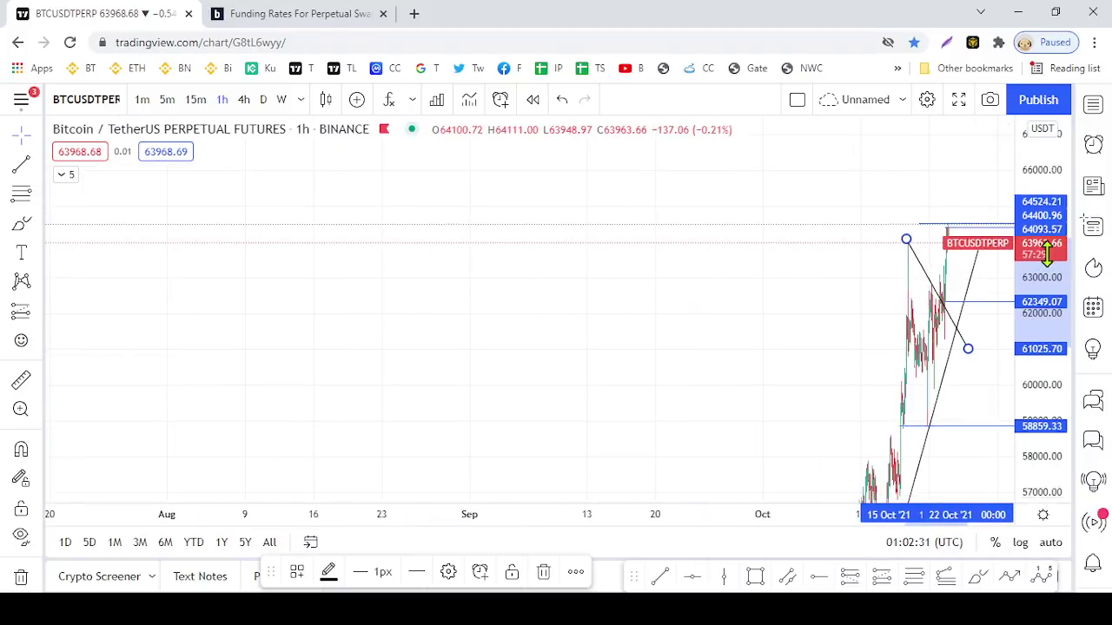
Pan and stretch the hourly BTC chart to zoom in on the breakout above 62349.07
{"action": "left_click_drag", "start_coordinate": [1050, 249], "coordinate": [996, 318]}
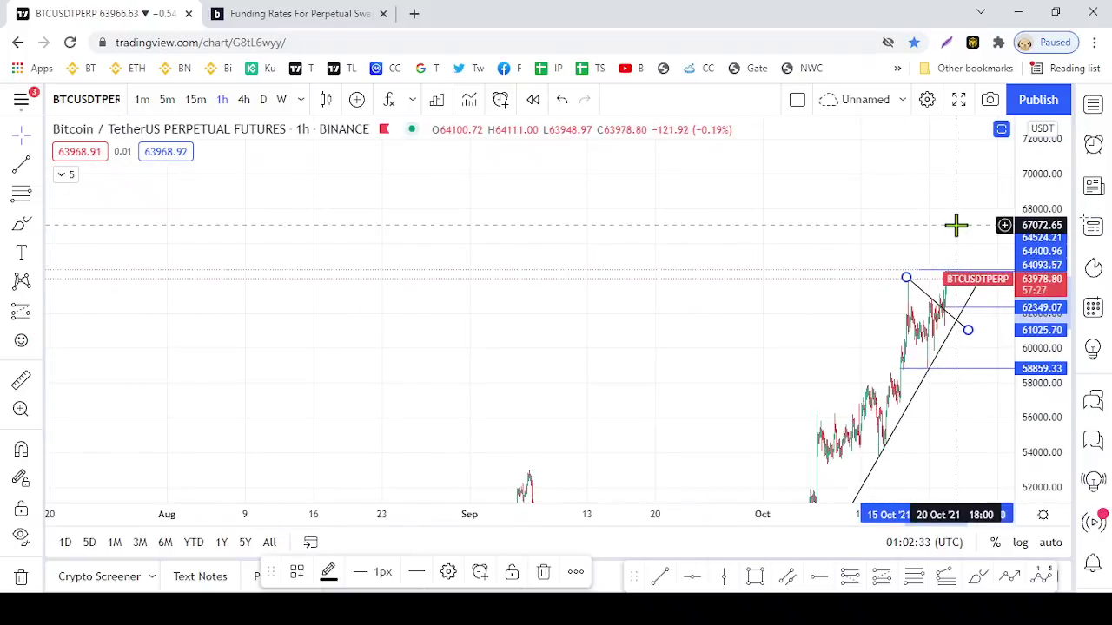
{"action": "left_click_drag", "start_coordinate": [956, 225], "coordinate": [704, 251]}
{"action": "scroll", "coordinate": [826, 251], "scroll_direction": "up", "scroll_amount": 3}
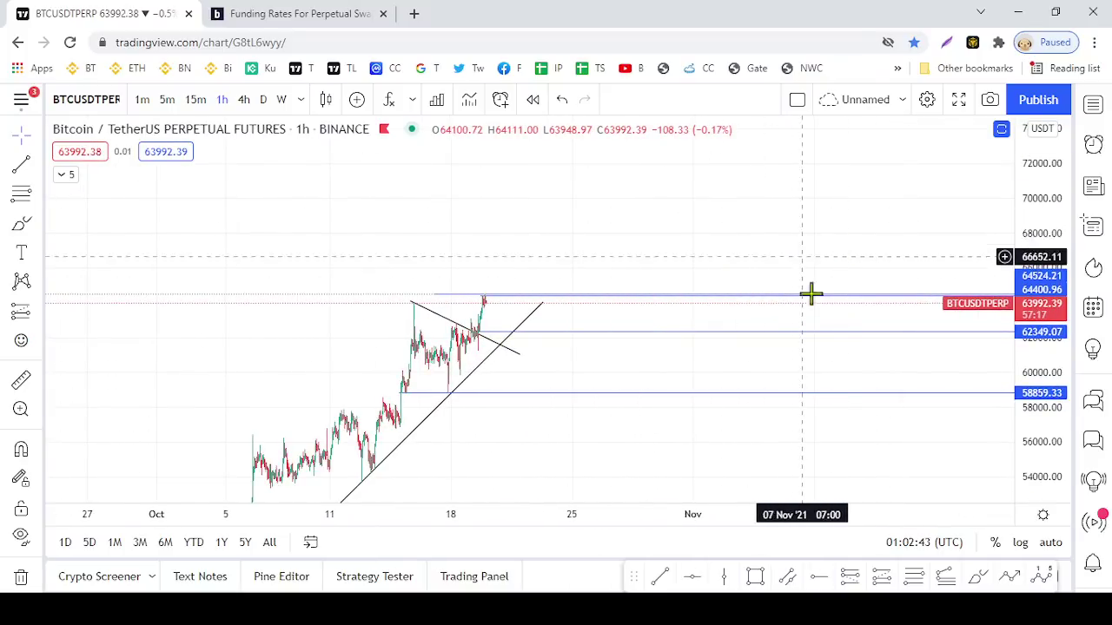
{"action": "left_click_drag", "start_coordinate": [810, 294], "coordinate": [488, 295]}
{"action": "left_click_drag", "start_coordinate": [1033, 422], "coordinate": [1033, 192]}
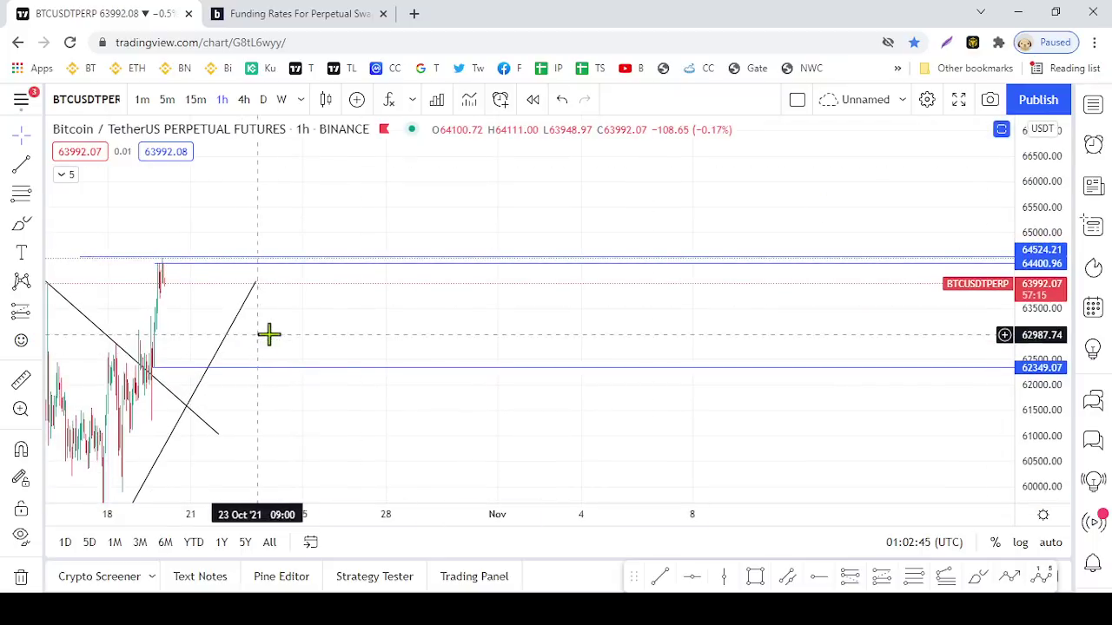
{"action": "left_click_drag", "start_coordinate": [268, 335], "coordinate": [807, 288]}
{"action": "scroll", "coordinate": [548, 288], "scroll_direction": "up", "scroll_amount": 3}
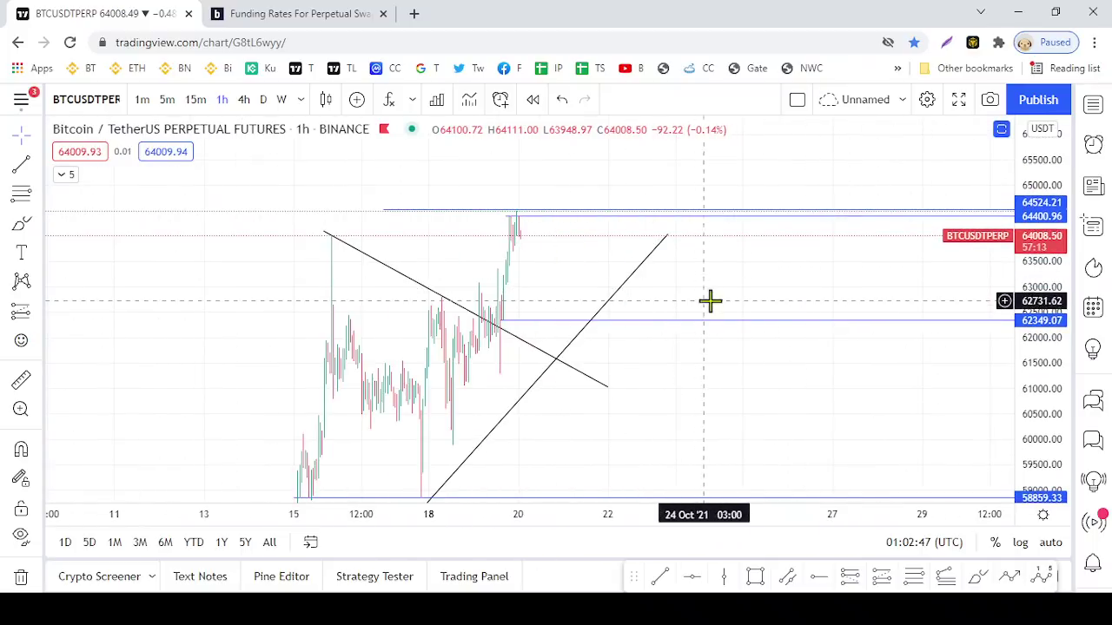
{"action": "left_click_drag", "start_coordinate": [1043, 398], "coordinate": [1027, 273]}
{"action": "scroll", "coordinate": [747, 288], "scroll_direction": "up", "scroll_amount": 3}
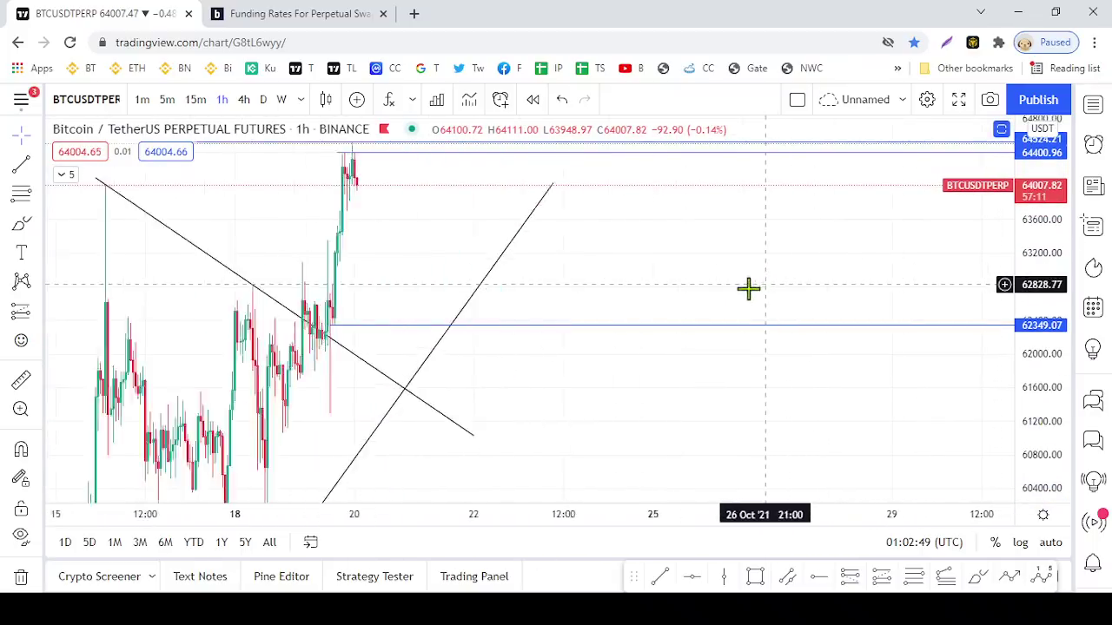
{"action": "left_click_drag", "start_coordinate": [576, 263], "coordinate": [992, 250]}
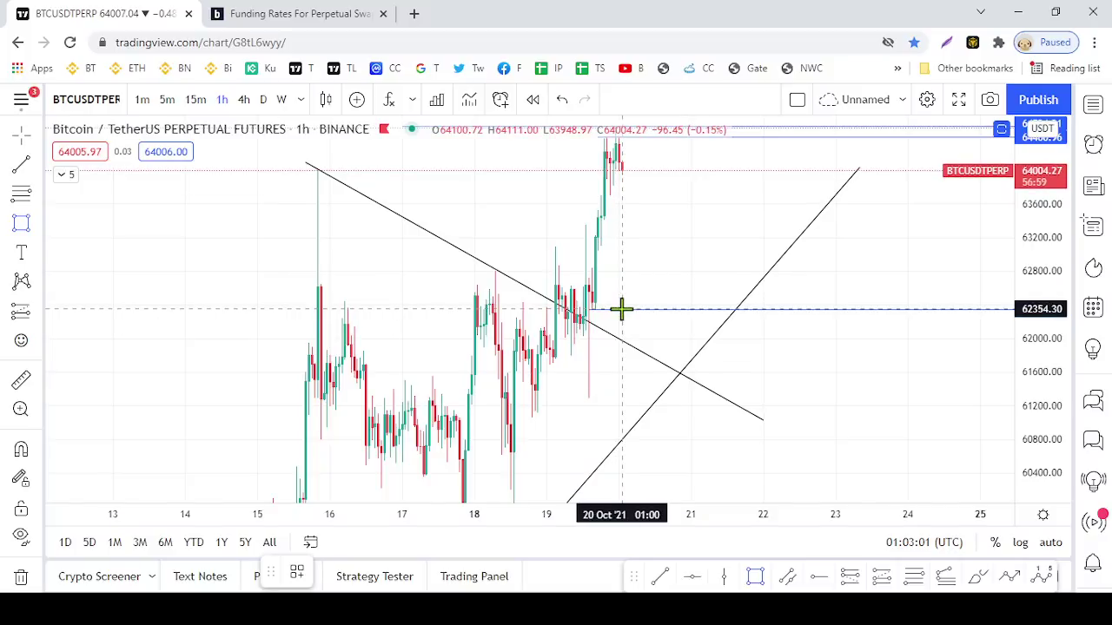
{"action": "mouse_move", "coordinate": [285, 288]}
{"action": "left_mouse_down"}
{"action": "mouse_move", "coordinate": [568, 253]}
{"action": "mouse_move", "coordinate": [833, 262]}
{"action": "left_mouse_up"}
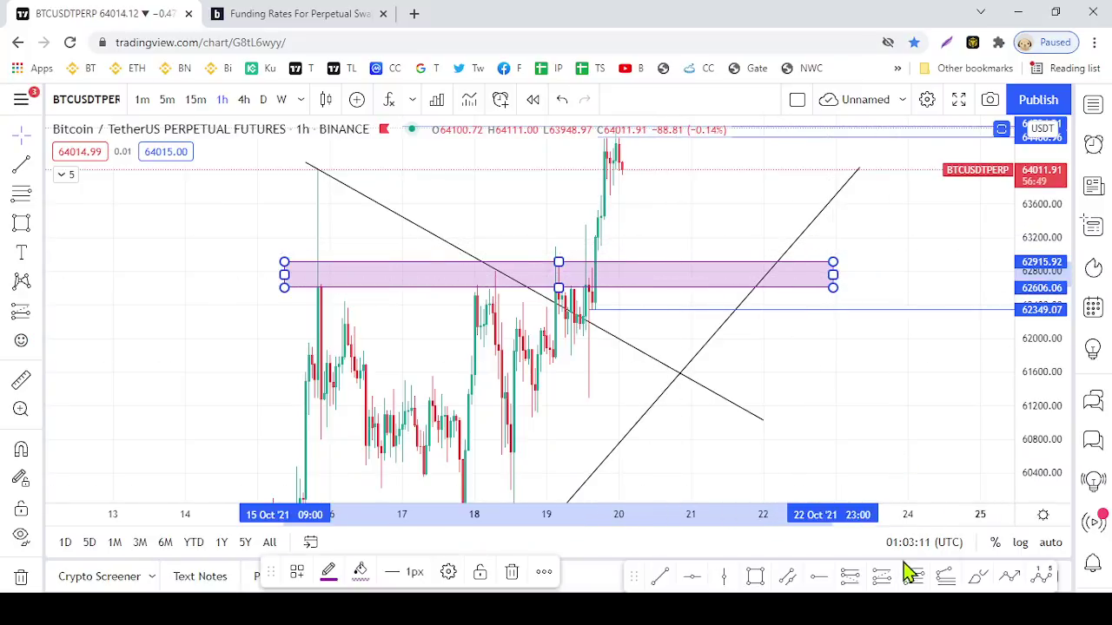
{"action": "left_click", "coordinate": [511, 573]}
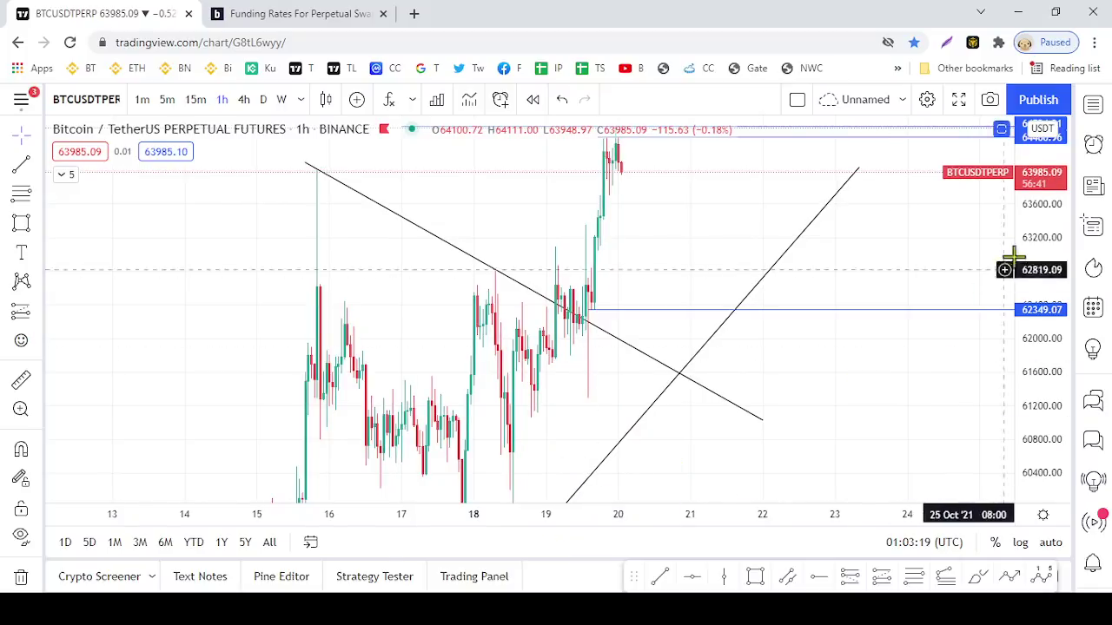
Compress the price axis to about 57k–67k and pan left to show the full pattern
{"action": "left_click_drag", "start_coordinate": [1030, 223], "coordinate": [1048, 373]}
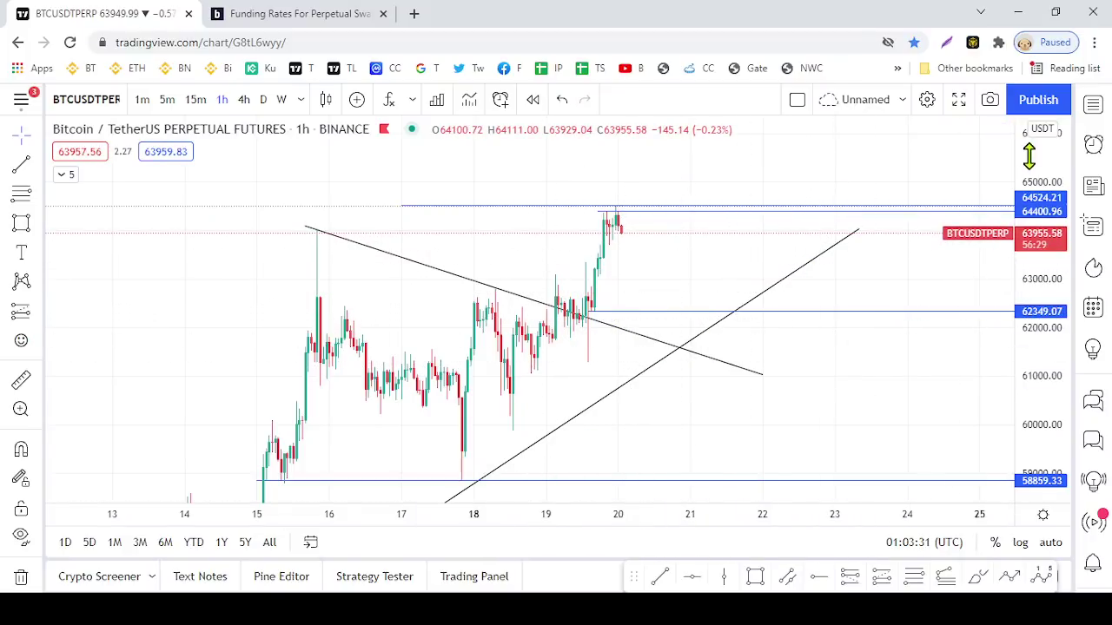
{"action": "left_click_drag", "start_coordinate": [1031, 254], "coordinate": [1031, 276]}
{"action": "left_click_drag", "start_coordinate": [945, 287], "coordinate": [793, 319]}
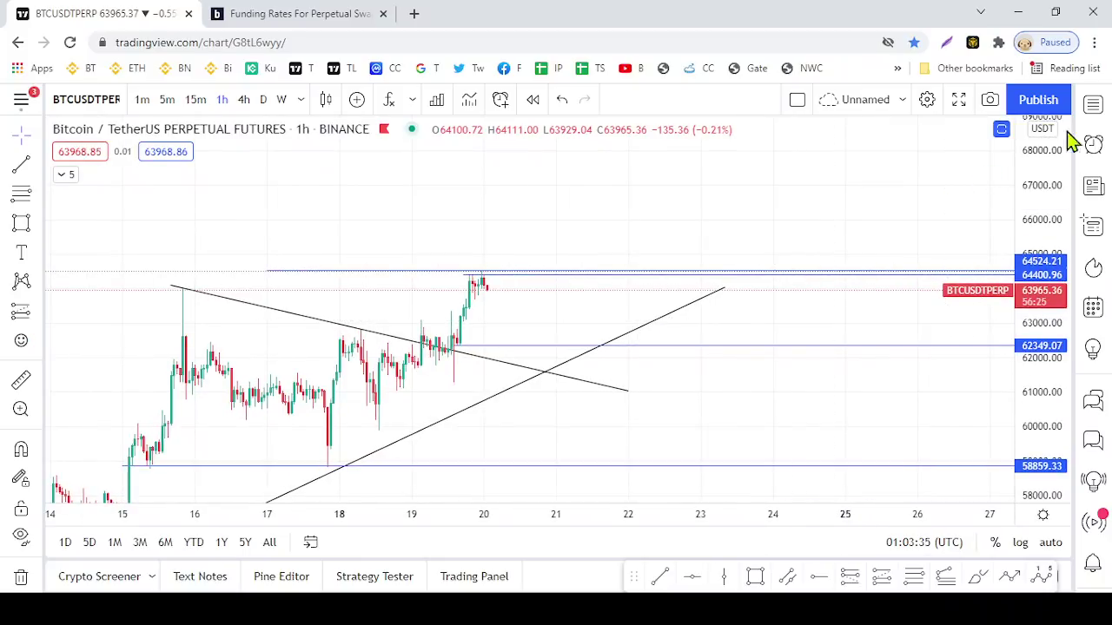
Pick ETHUSDTPERP from the Red watchlist and rescale to show both pink zones
{"action": "left_click", "coordinate": [1098, 104]}
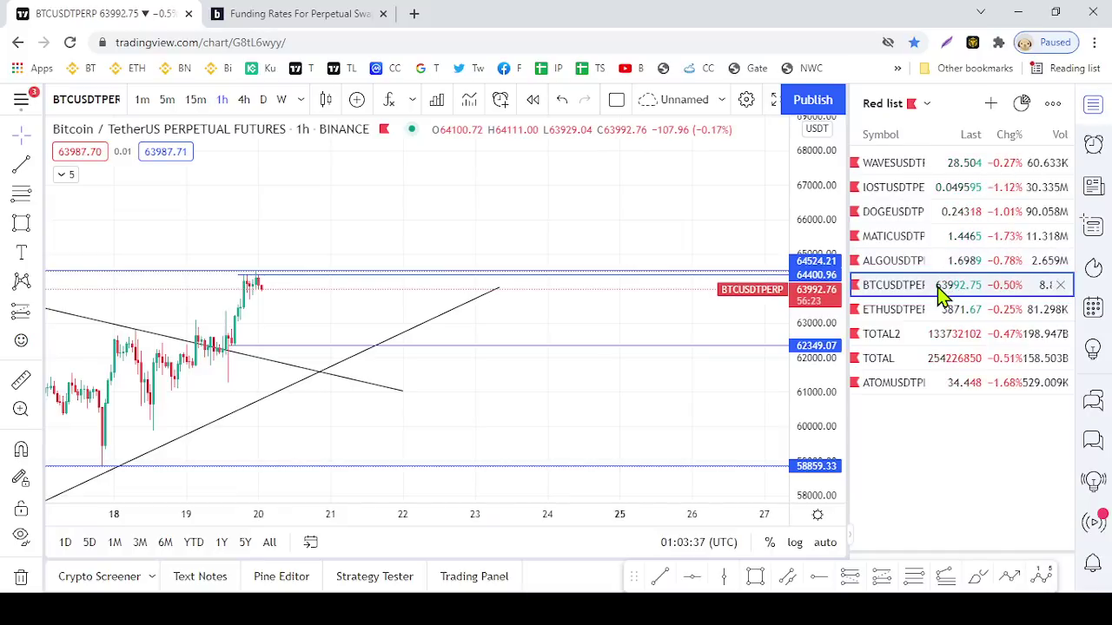
{"action": "left_click", "coordinate": [939, 309]}
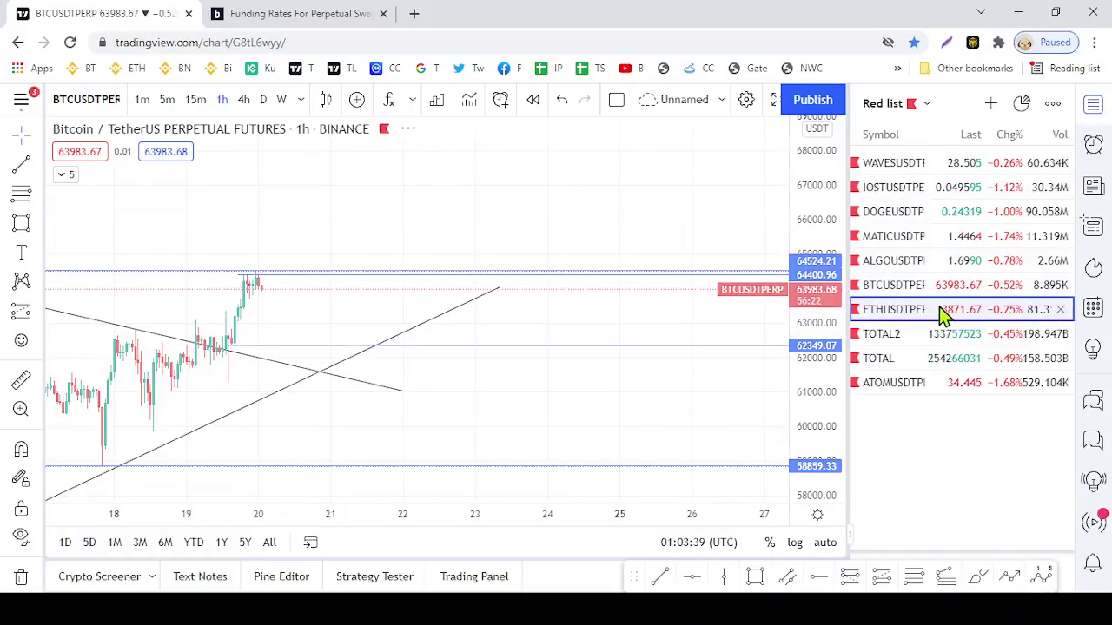
{"action": "left_click", "coordinate": [1098, 104]}
{"action": "scroll", "coordinate": [884, 275], "scroll_direction": "down", "scroll_amount": 3}
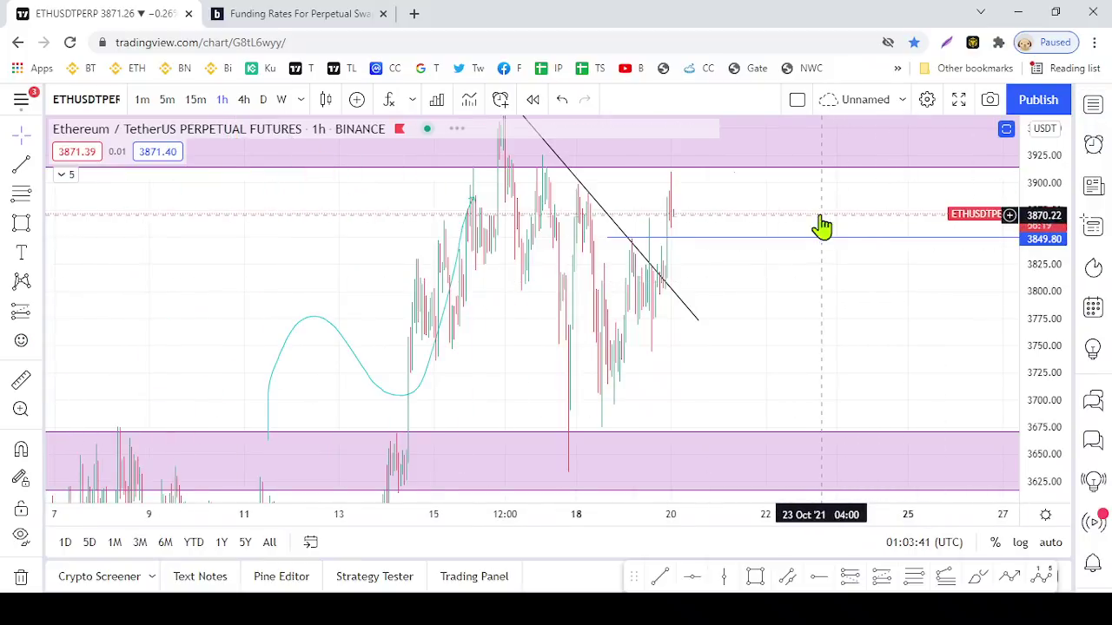
{"action": "left_click_drag", "start_coordinate": [821, 226], "coordinate": [893, 300]}
{"action": "left_click_drag", "start_coordinate": [1044, 179], "coordinate": [1045, 318]}
{"action": "scroll", "coordinate": [901, 372], "scroll_direction": "up", "scroll_amount": 3}
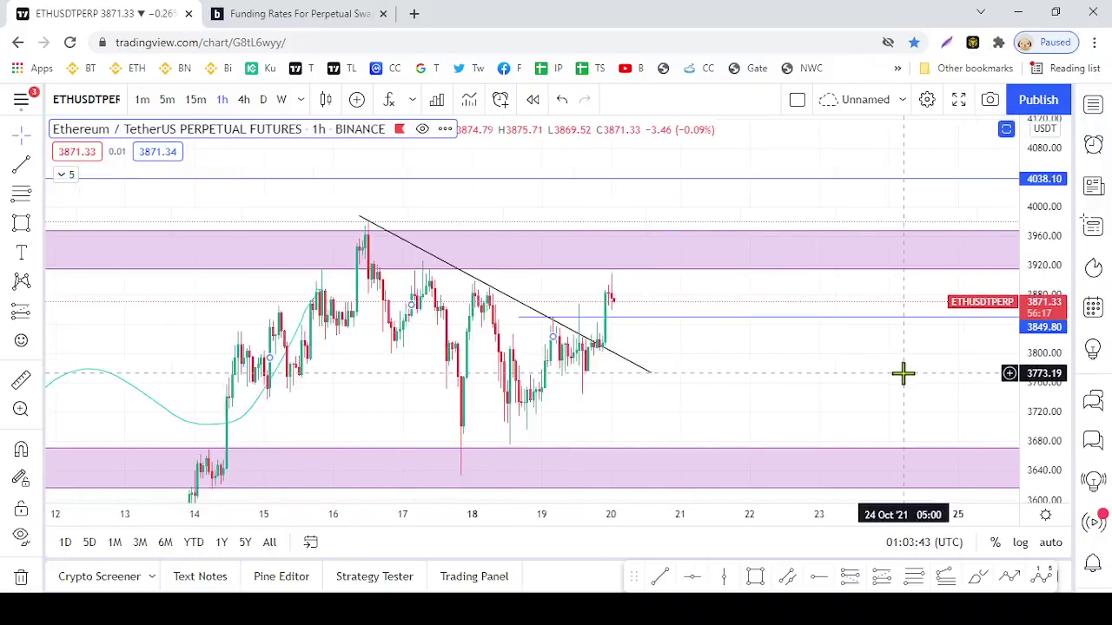
Drag the ETH trendline's right endpoint down to about 3711 on 21 Oct
{"action": "left_click_drag", "start_coordinate": [611, 375], "coordinate": [704, 421]}
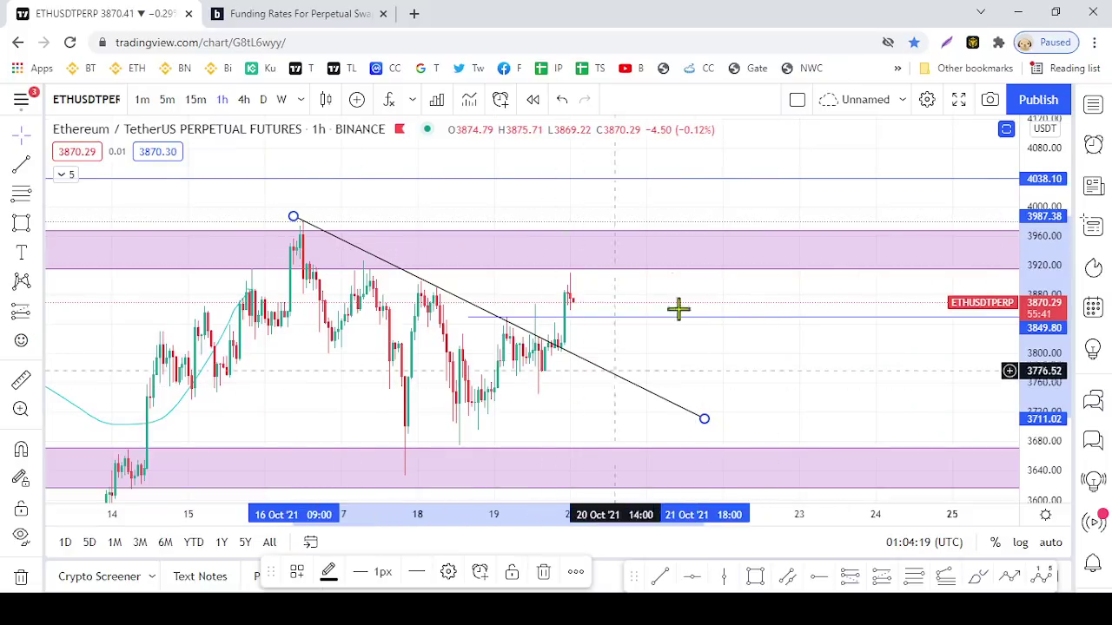
{"action": "scroll", "coordinate": [739, 213], "scroll_direction": "down", "scroll_amount": 3}
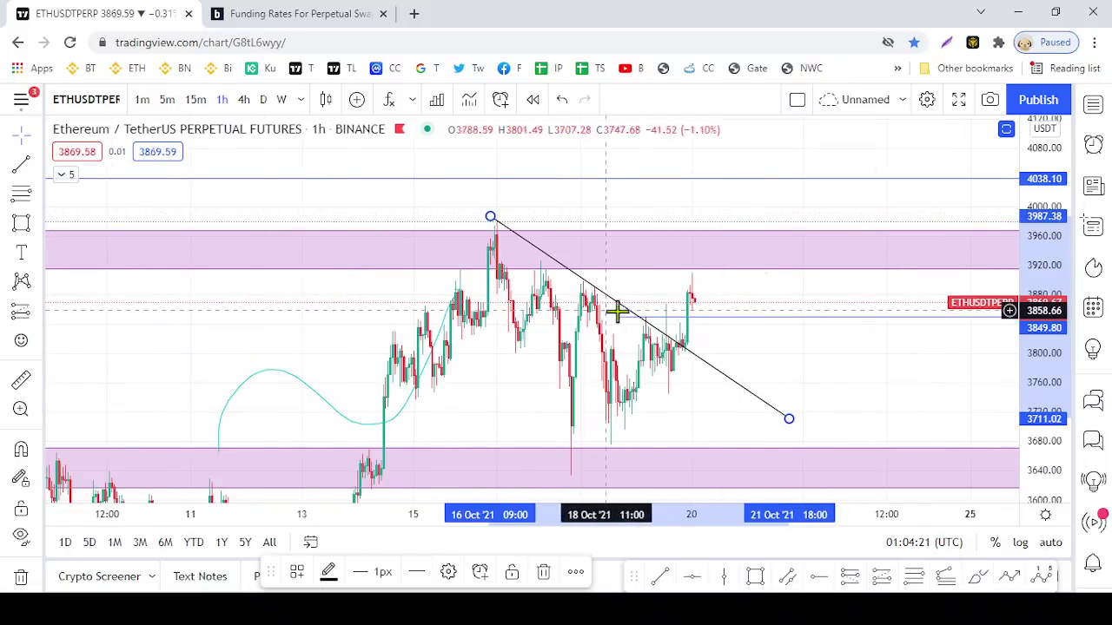
{"action": "scroll", "coordinate": [641, 310], "scroll_direction": "up", "scroll_amount": 2}
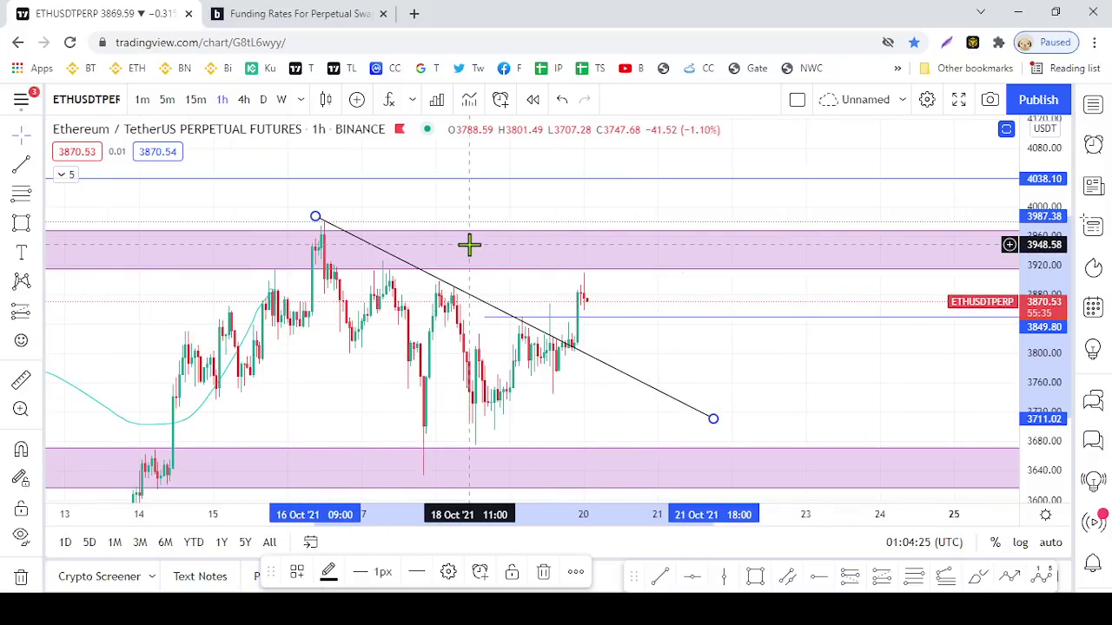
{"action": "key", "text": "Left"}
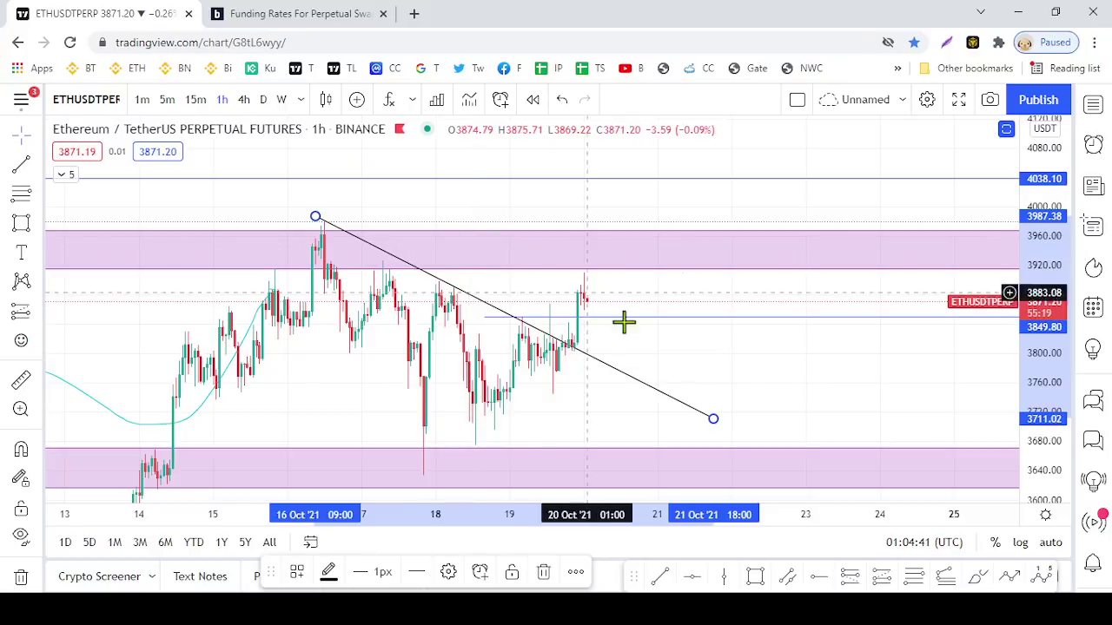
{"action": "scroll", "coordinate": [642, 327], "scroll_direction": "right", "scroll_amount": 5}
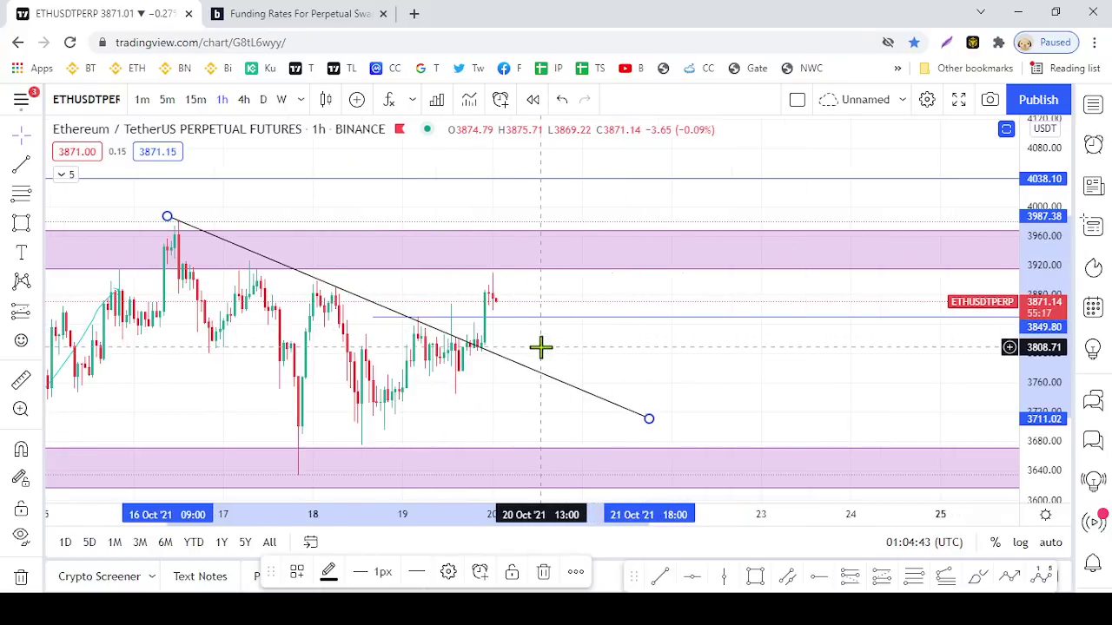
{"action": "left_click_drag", "start_coordinate": [542, 348], "coordinate": [663, 333]}
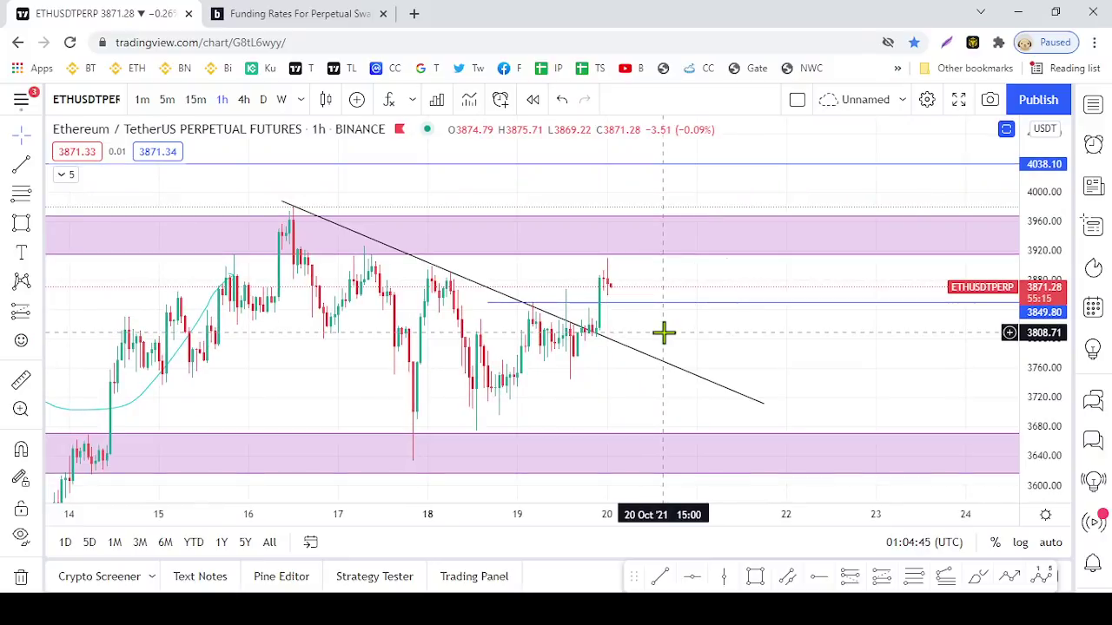
{"action": "scroll", "coordinate": [664, 339], "scroll_direction": "left", "scroll_amount": 5}
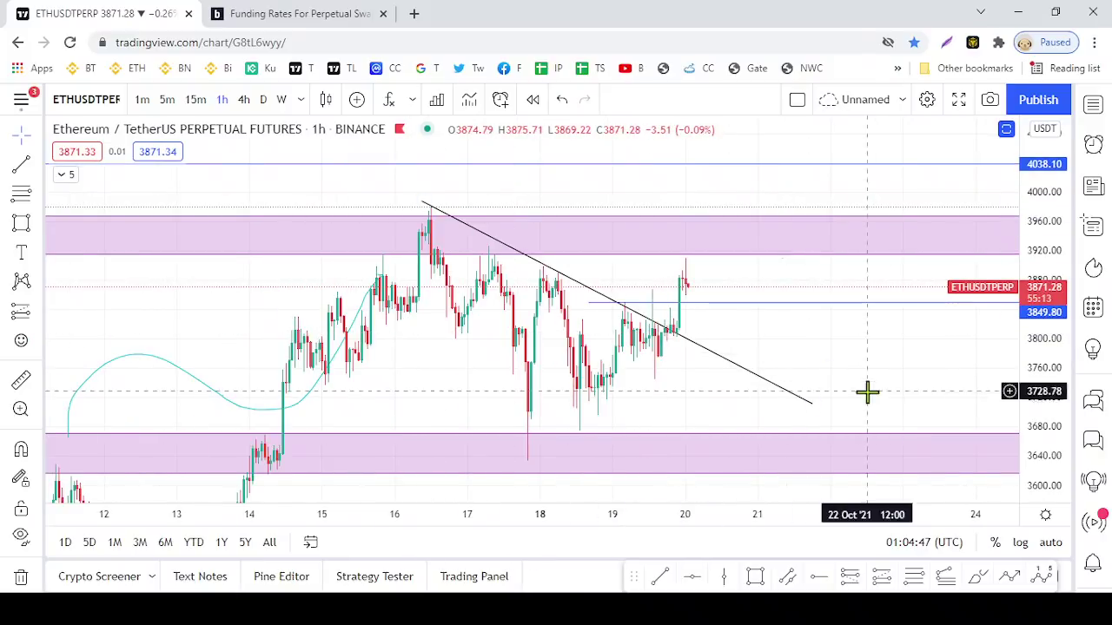
{"action": "scroll", "coordinate": [722, 376], "scroll_direction": "up", "scroll_amount": 3}
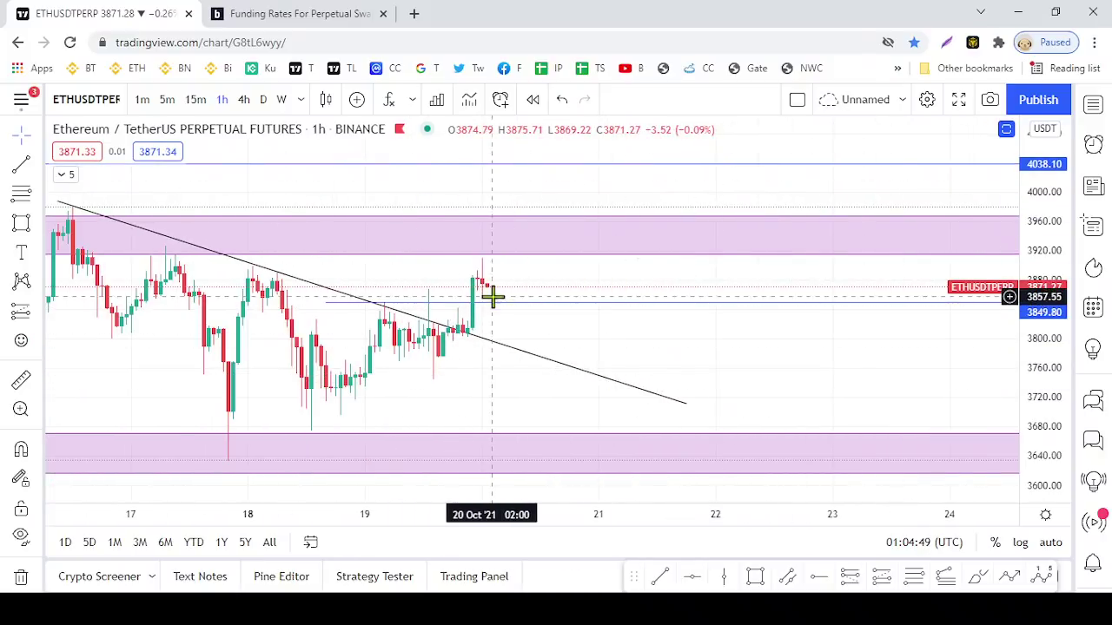
{"action": "left_click_drag", "start_coordinate": [509, 288], "coordinate": [663, 326]}
{"action": "scroll", "coordinate": [664, 326], "scroll_direction": "down", "scroll_amount": 5}
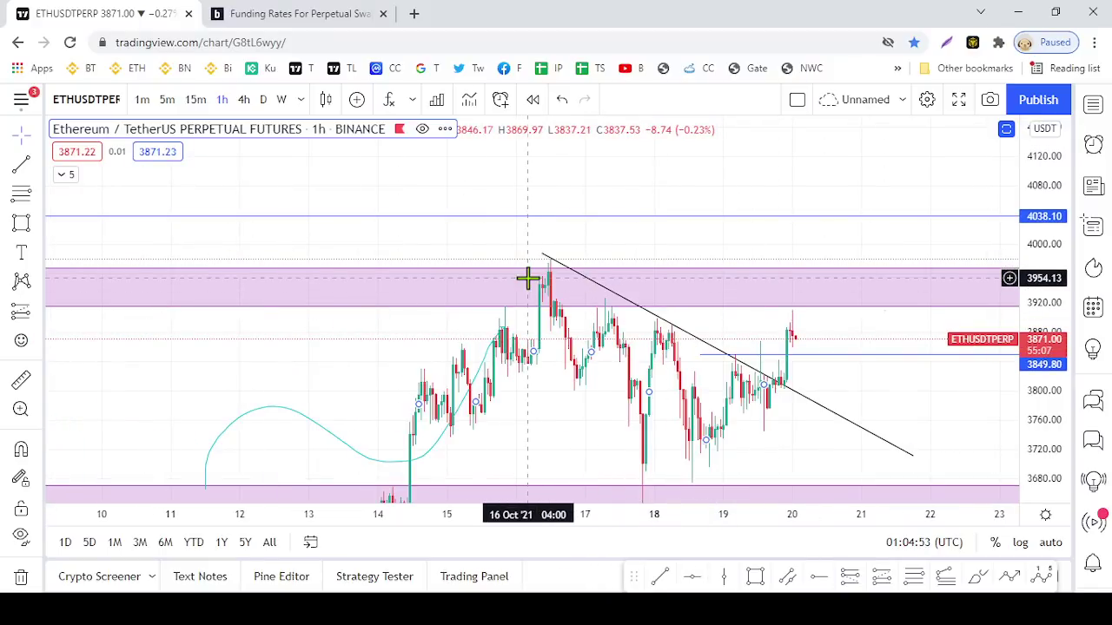
{"action": "left_click_drag", "start_coordinate": [863, 377], "coordinate": [853, 253]}
{"action": "scroll", "coordinate": [891, 287], "scroll_direction": "down", "scroll_amount": 6}
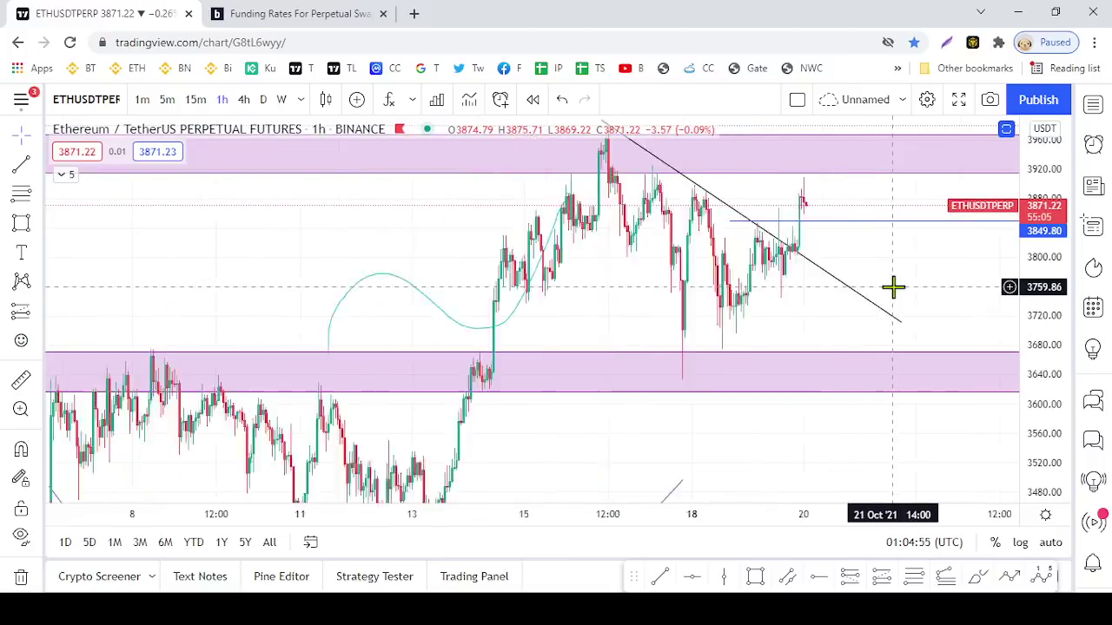
{"action": "left_click_drag", "start_coordinate": [1030, 162], "coordinate": [1030, 397]}
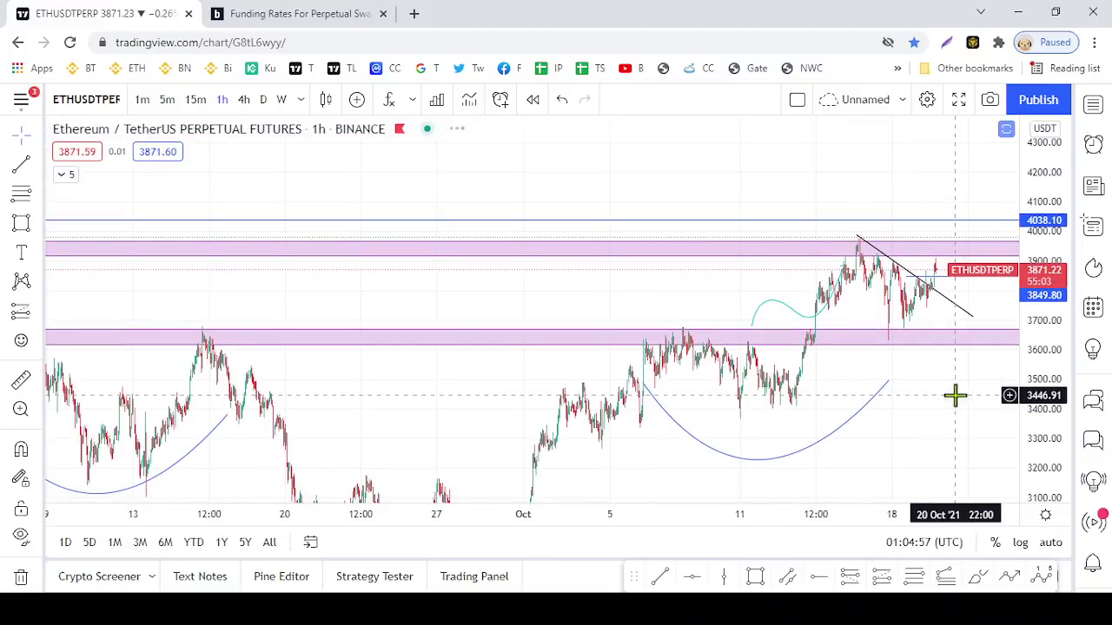
{"action": "left_click_drag", "start_coordinate": [953, 392], "coordinate": [828, 376]}
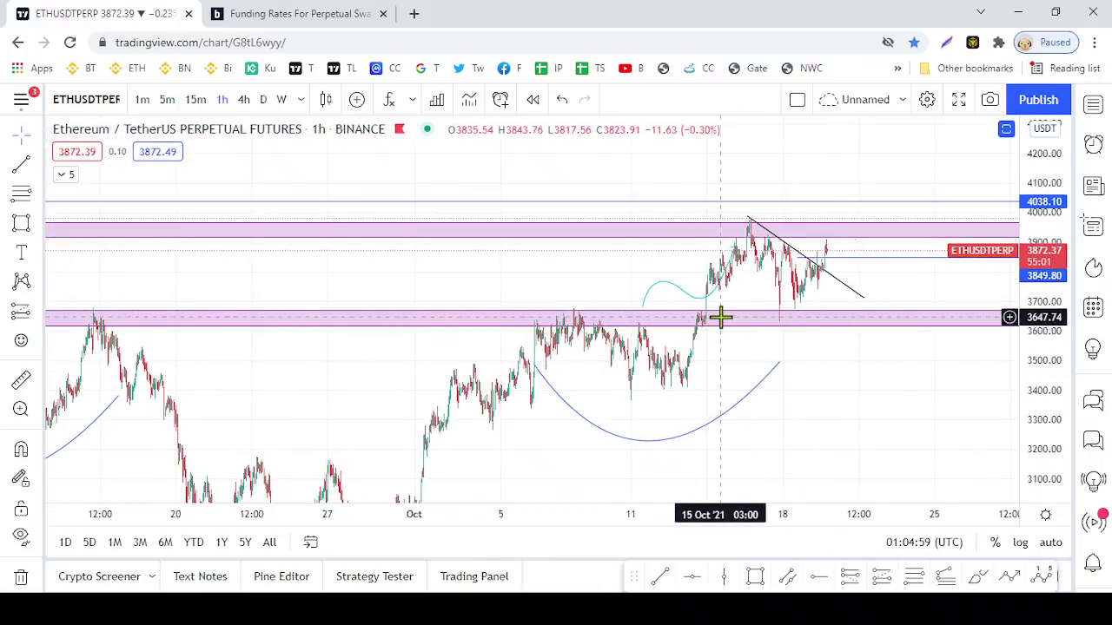
{"action": "scroll", "coordinate": [825, 348], "scroll_direction": "up", "scroll_amount": 2}
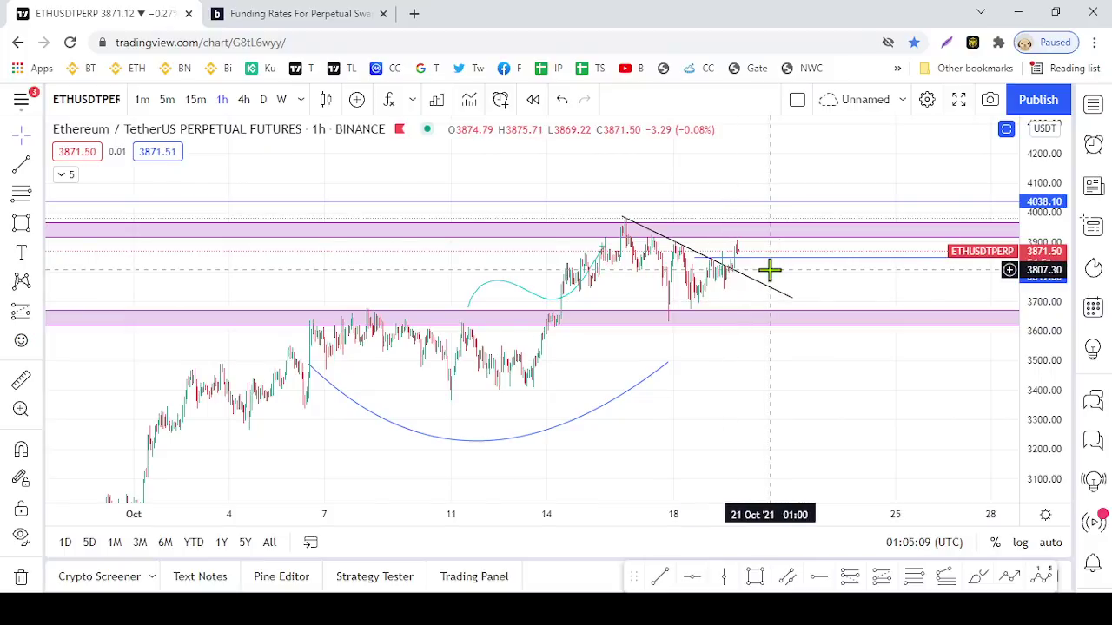
{"action": "scroll", "coordinate": [769, 270], "scroll_direction": "up", "scroll_amount": 3}
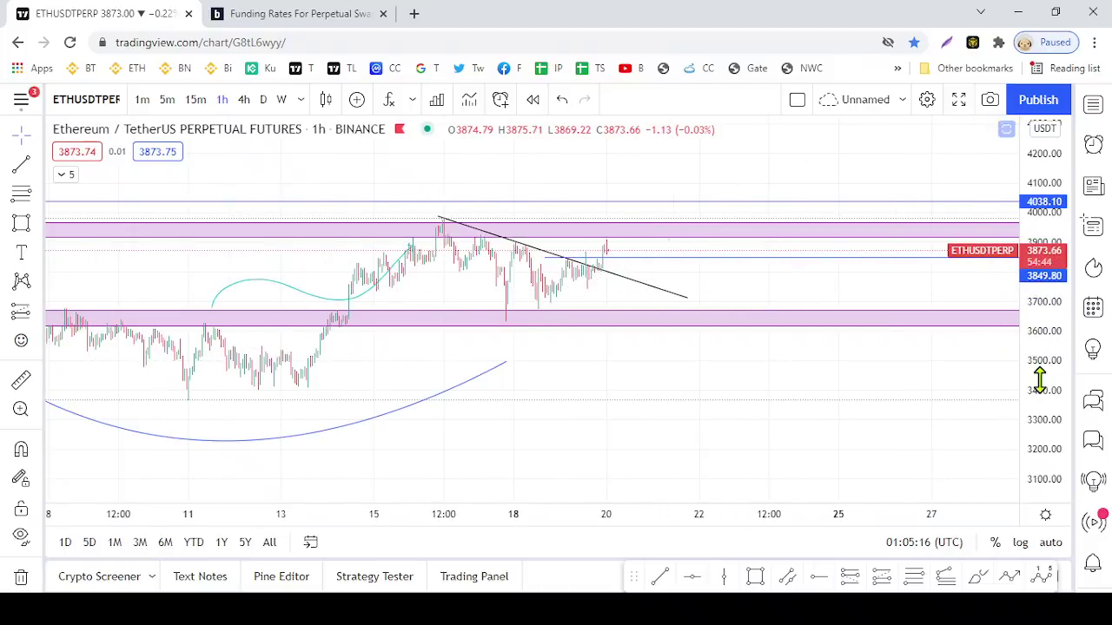
{"action": "left_click_drag", "start_coordinate": [968, 377], "coordinate": [1043, 141]}
{"action": "left_click_drag", "start_coordinate": [693, 221], "coordinate": [846, 336]}
{"action": "scroll", "coordinate": [651, 278], "scroll_direction": "up", "scroll_amount": 3}
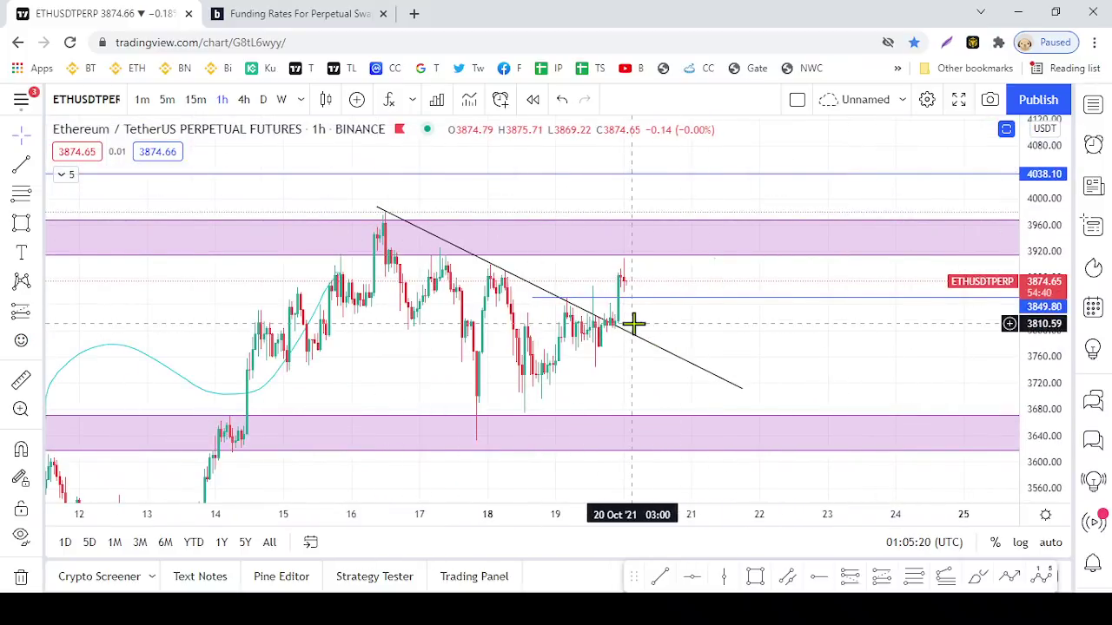
{"action": "scroll", "coordinate": [640, 339], "scroll_direction": "up", "scroll_amount": 2}
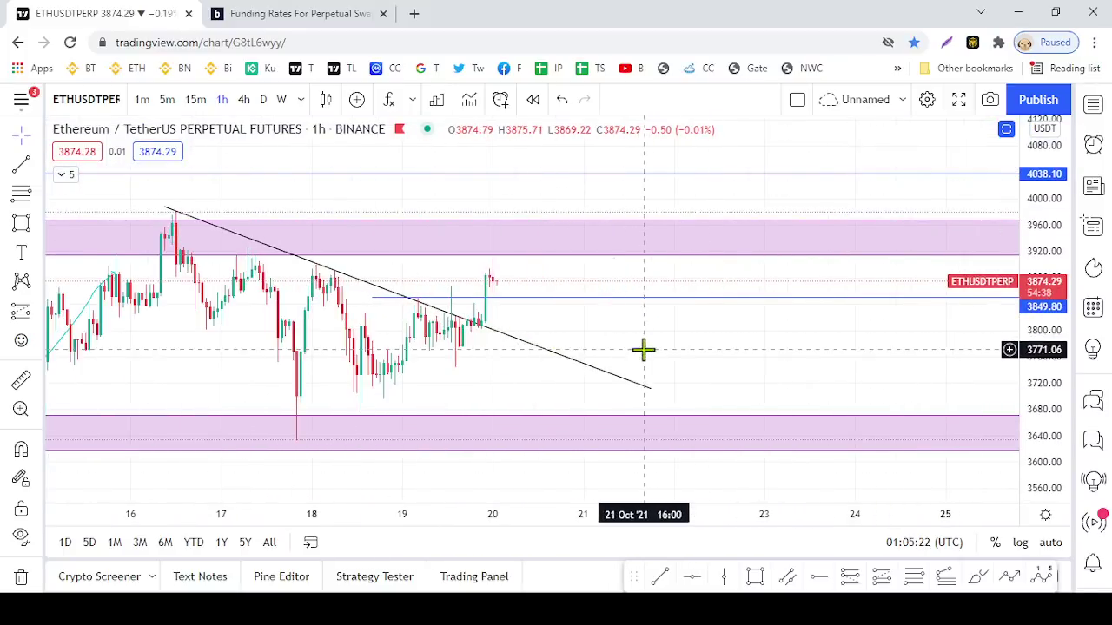
{"action": "left_click_drag", "start_coordinate": [1042, 347], "coordinate": [959, 224]}
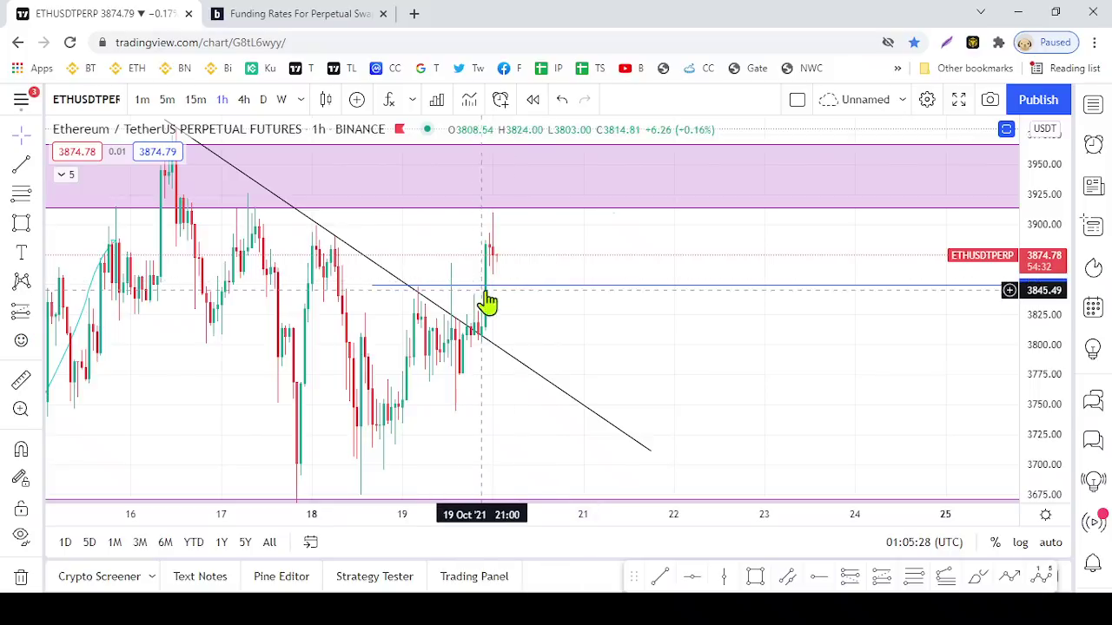
{"action": "left_click_drag", "start_coordinate": [484, 292], "coordinate": [511, 284]}
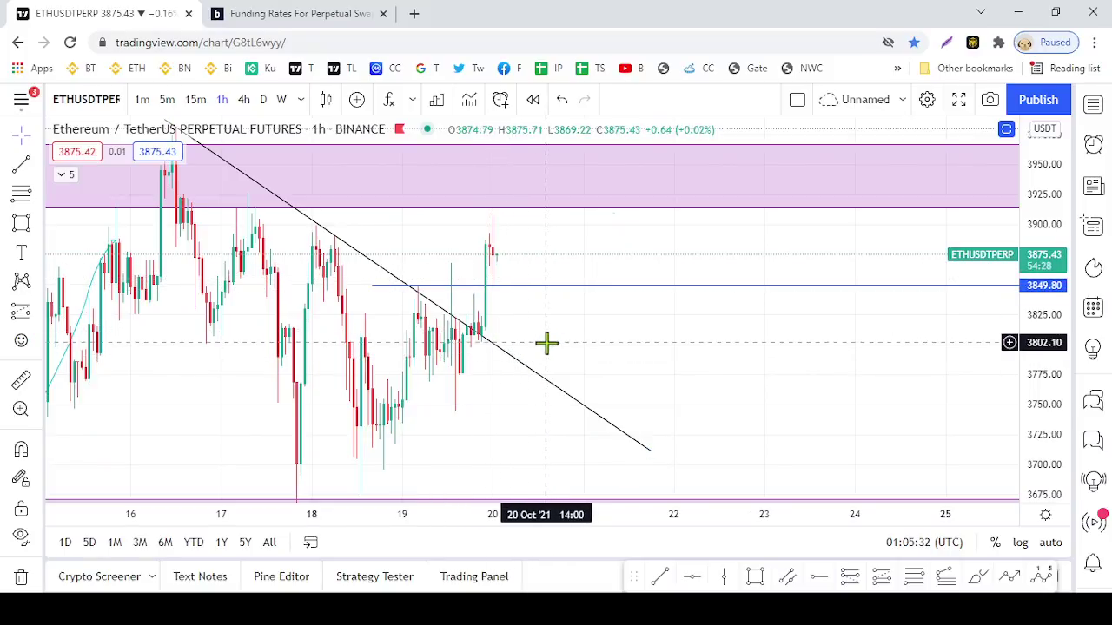
{"action": "scroll", "coordinate": [613, 269], "scroll_direction": "down", "scroll_amount": 3}
{"action": "left_click_drag", "start_coordinate": [655, 300], "coordinate": [758, 388]}
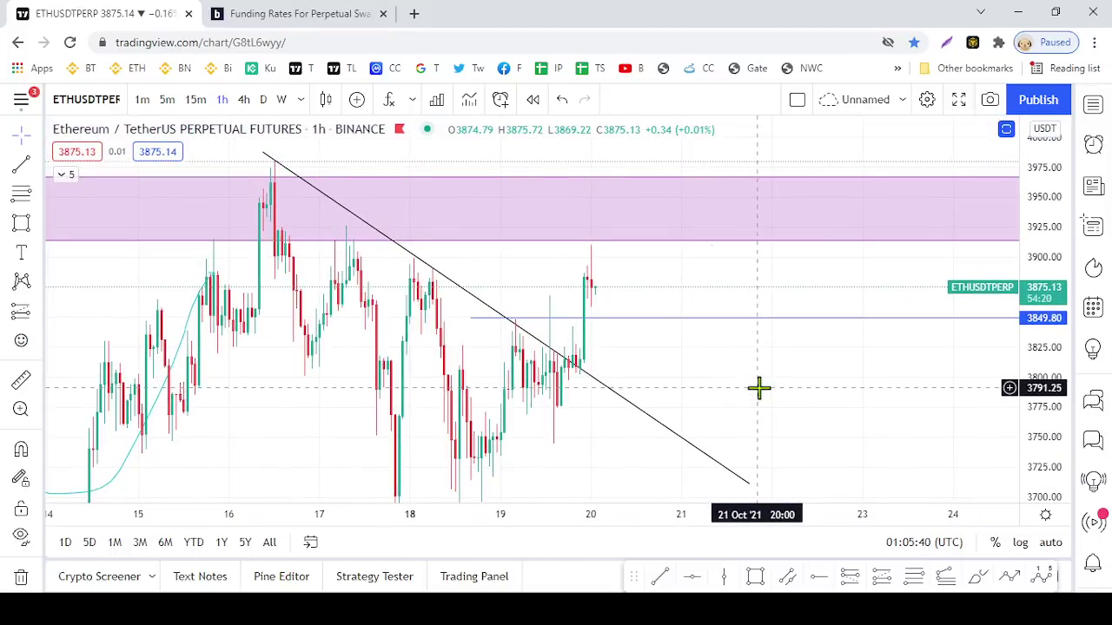
{"action": "scroll", "coordinate": [768, 386], "scroll_direction": "down", "scroll_amount": 5}
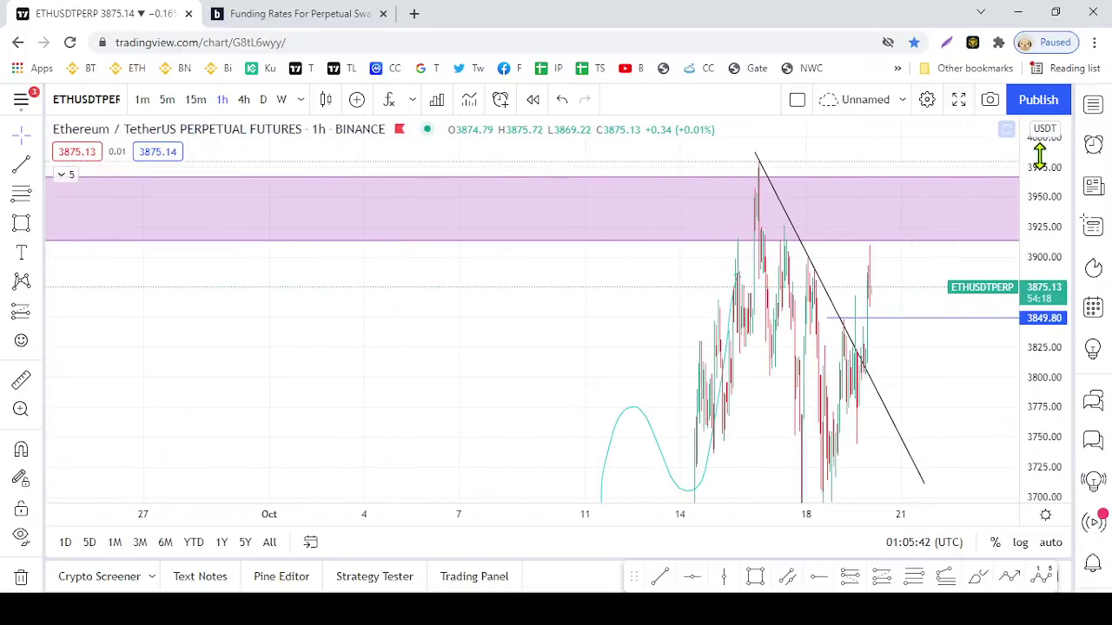
{"action": "scroll", "coordinate": [1074, 392], "scroll_direction": "down", "scroll_amount": 3}
{"action": "scroll", "coordinate": [992, 365], "scroll_direction": "down", "scroll_amount": 5}
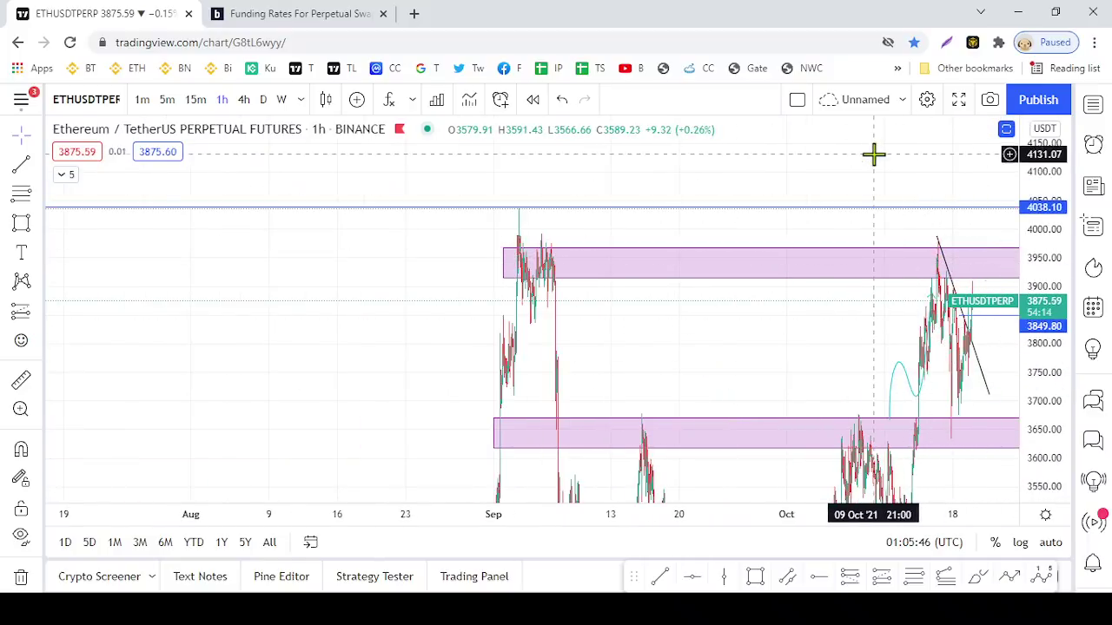
{"action": "left_click_drag", "start_coordinate": [874, 154], "coordinate": [640, 260]}
{"action": "left_click_drag", "start_coordinate": [1055, 181], "coordinate": [1030, 335]}
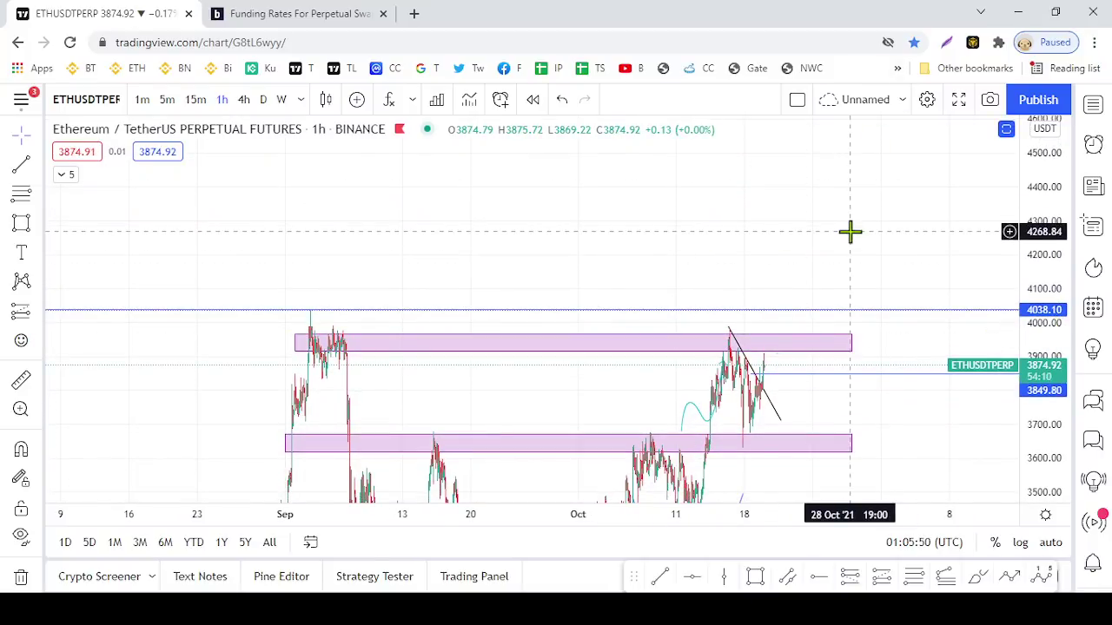
Switch ETHUSDTPERP to daily candles, briefly toggling the indicator panes
{"action": "left_click", "coordinate": [263, 99]}
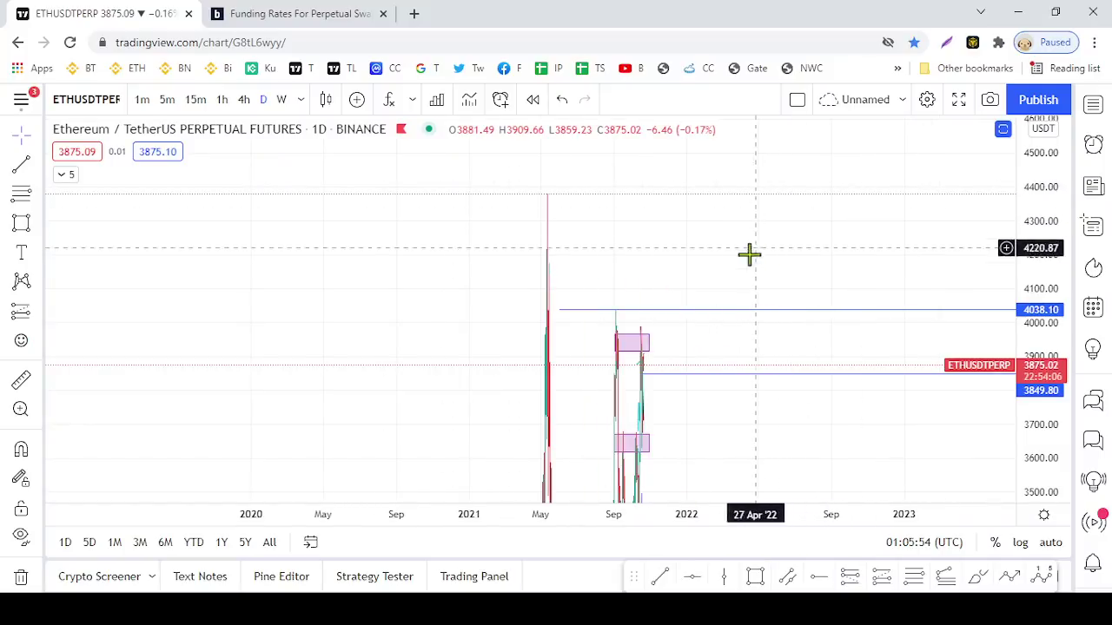
{"action": "left_click", "coordinate": [1003, 131]}
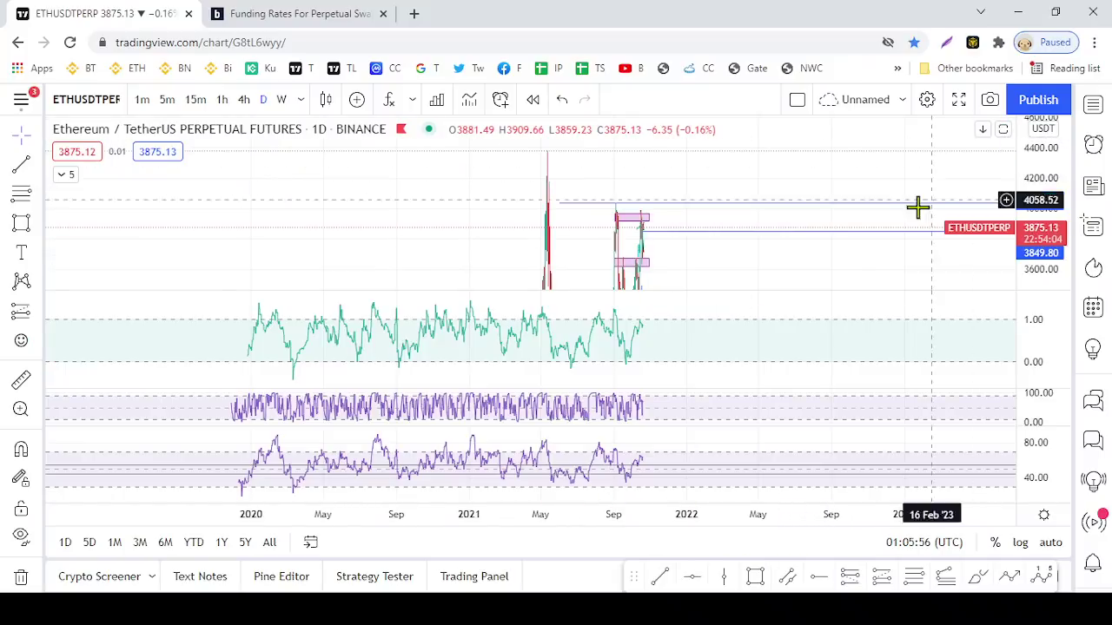
{"action": "left_click", "coordinate": [1003, 130]}
Reset the chart scaling and zoom in on the September–October daily candles
{"action": "scroll", "coordinate": [781, 297], "scroll_direction": "up", "scroll_amount": 1}
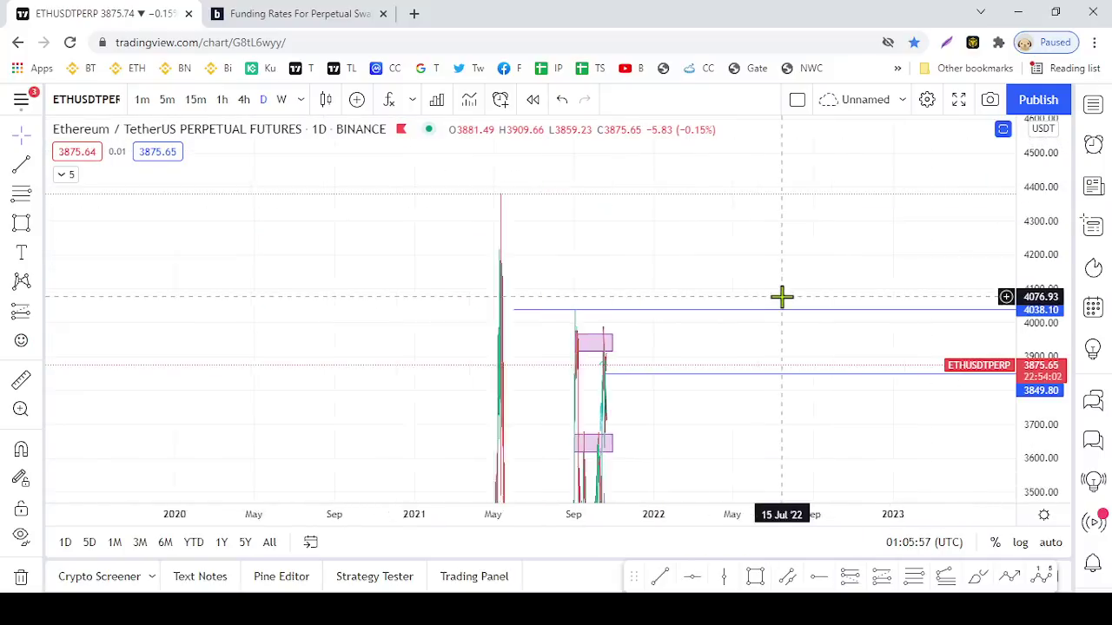
{"action": "right_click", "coordinate": [657, 228]}
{"action": "left_click", "coordinate": [720, 186]}
{"action": "scroll", "coordinate": [779, 226], "scroll_direction": "up", "scroll_amount": 1}
{"action": "scroll", "coordinate": [799, 247], "scroll_direction": "up", "scroll_amount": 5}
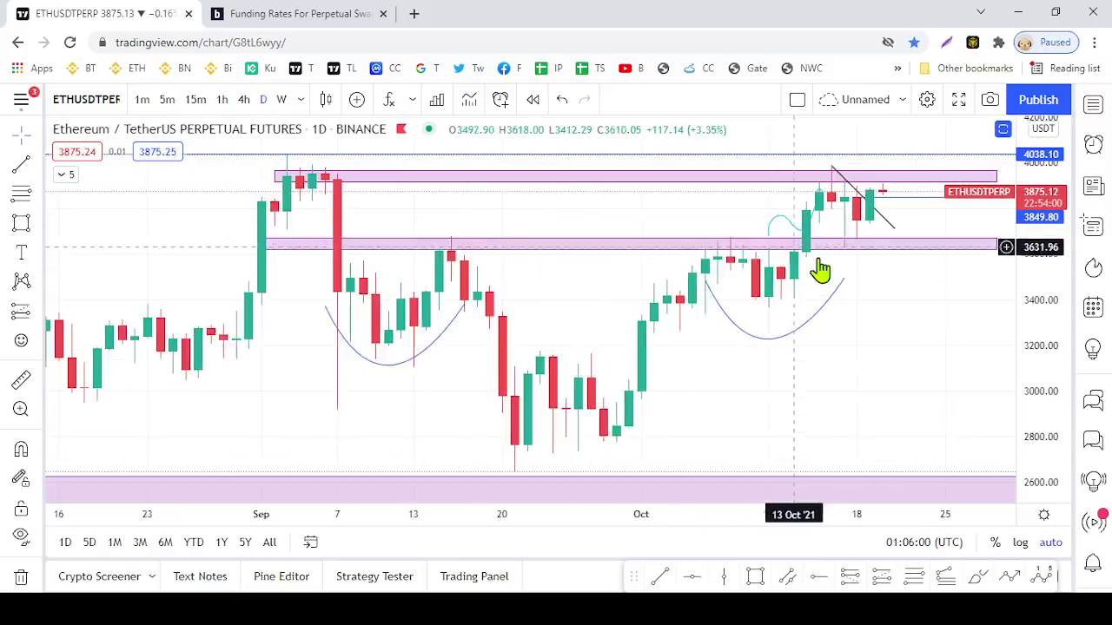
{"action": "left_click_drag", "start_coordinate": [865, 315], "coordinate": [747, 367]}
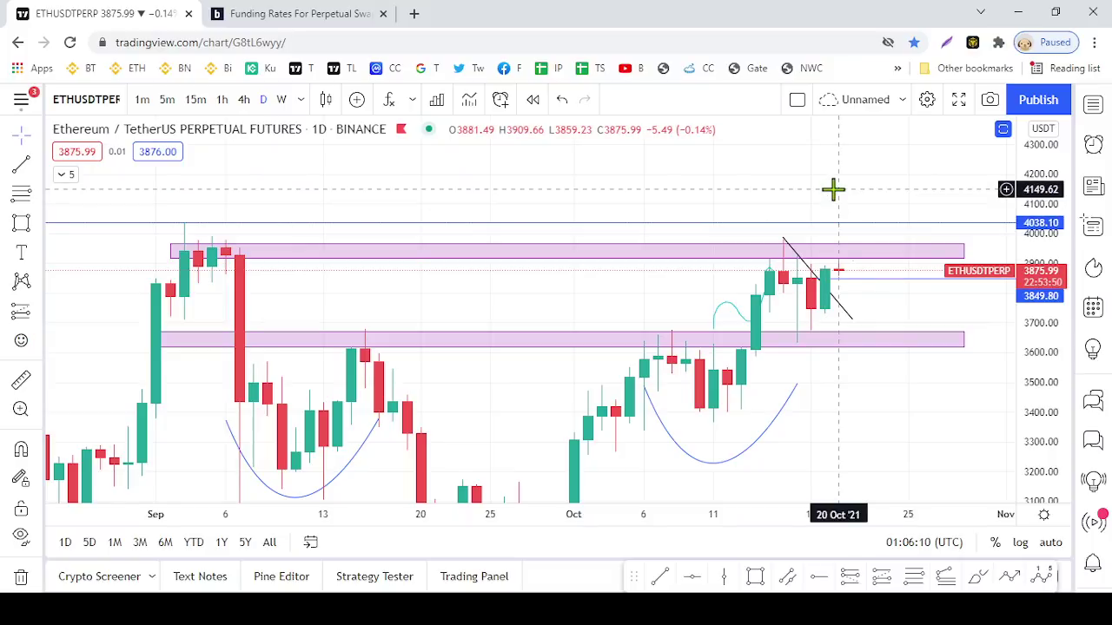
Load TOTAL2 from the watchlist, then compress its price scale and frame the candles
{"action": "left_click", "coordinate": [1092, 103]}
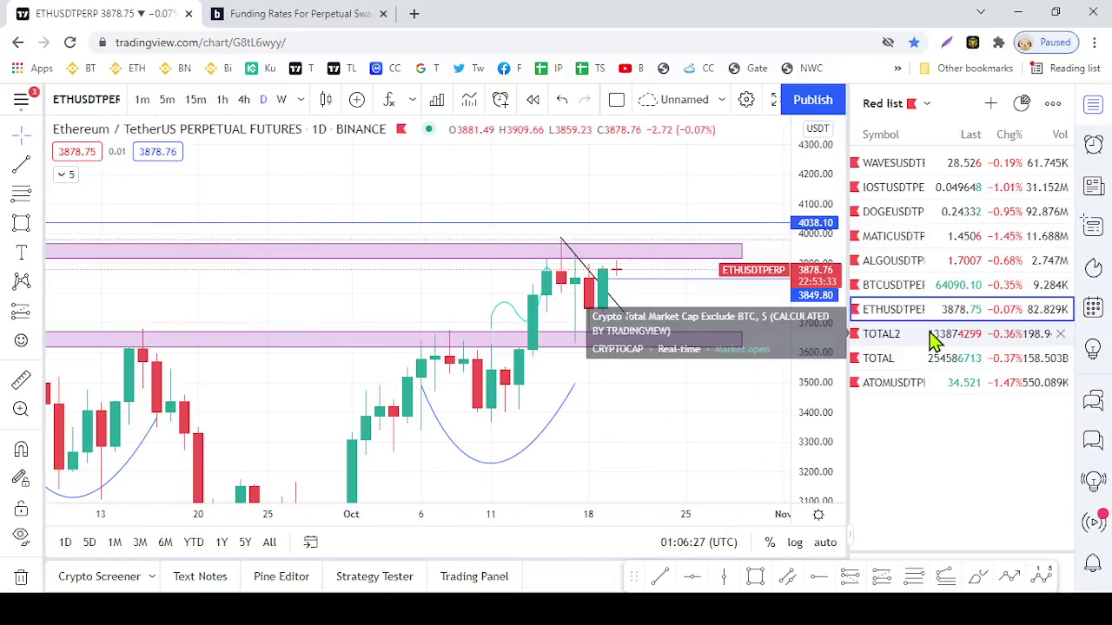
{"action": "left_click", "coordinate": [937, 336]}
{"action": "left_click", "coordinate": [1093, 103]}
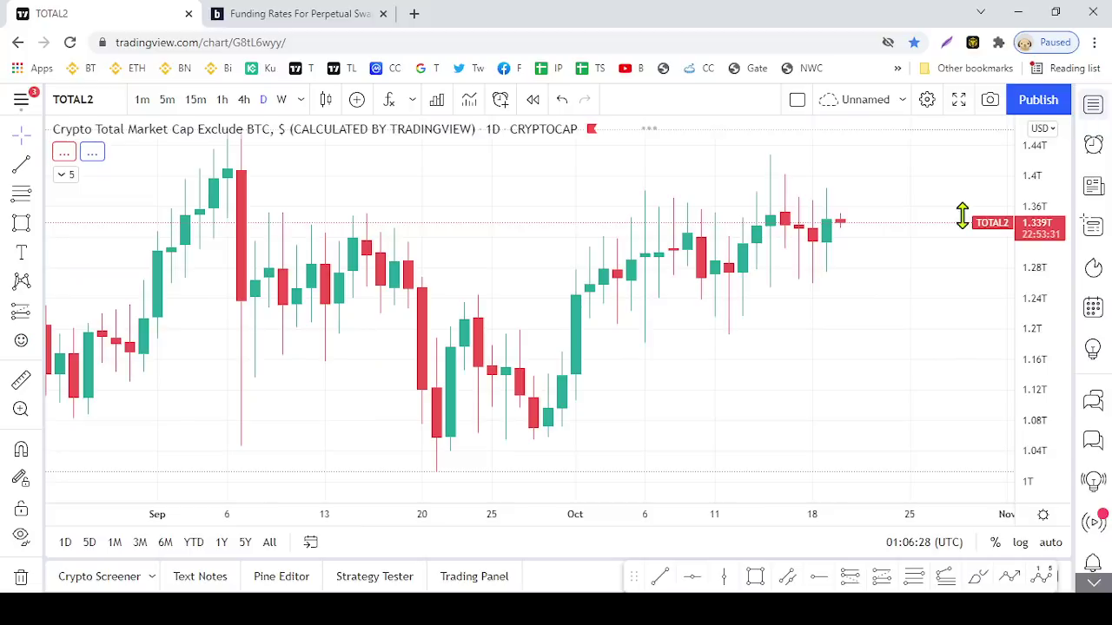
{"action": "scroll", "coordinate": [890, 300], "scroll_direction": "down", "scroll_amount": 5}
{"action": "scroll", "coordinate": [903, 313], "scroll_direction": "down", "scroll_amount": 3}
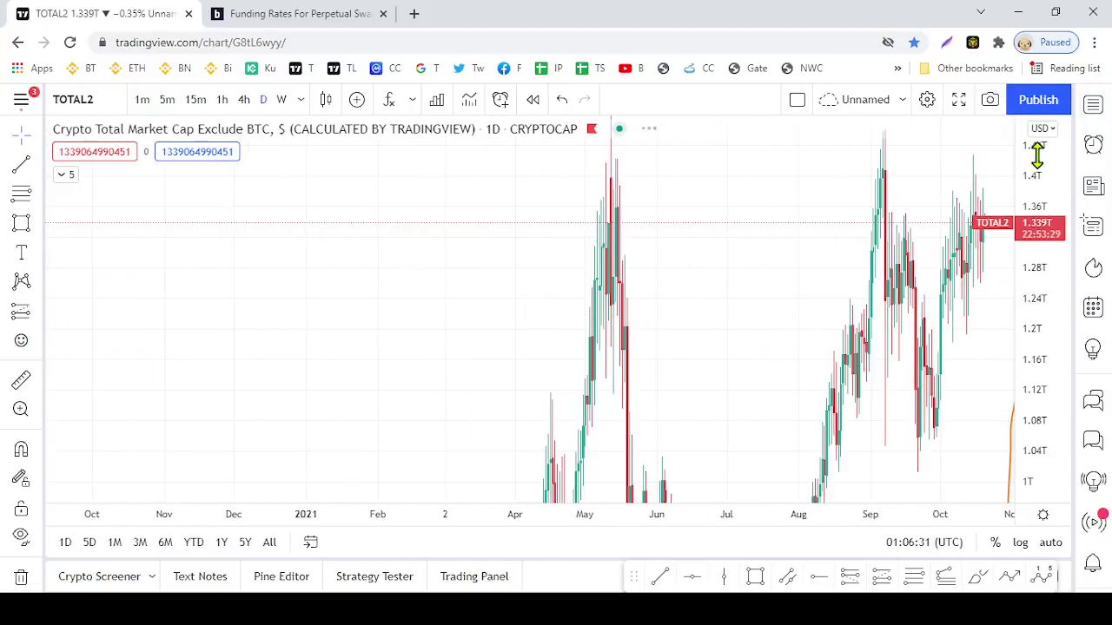
{"action": "left_click_drag", "start_coordinate": [1036, 154], "coordinate": [1014, 391]}
{"action": "scroll", "coordinate": [943, 362], "scroll_direction": "up", "scroll_amount": 4}
{"action": "left_click_drag", "start_coordinate": [943, 362], "coordinate": [853, 355]}
{"action": "scroll", "coordinate": [851, 277], "scroll_direction": "down", "scroll_amount": 3}
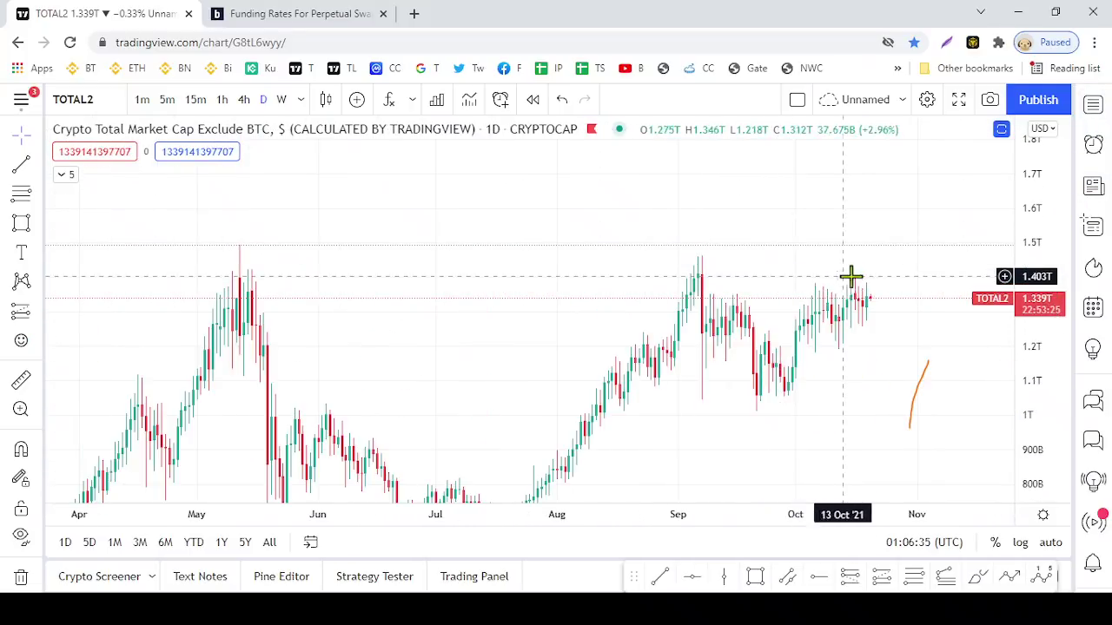
{"action": "scroll", "coordinate": [894, 292], "scroll_direction": "up", "scroll_amount": 2}
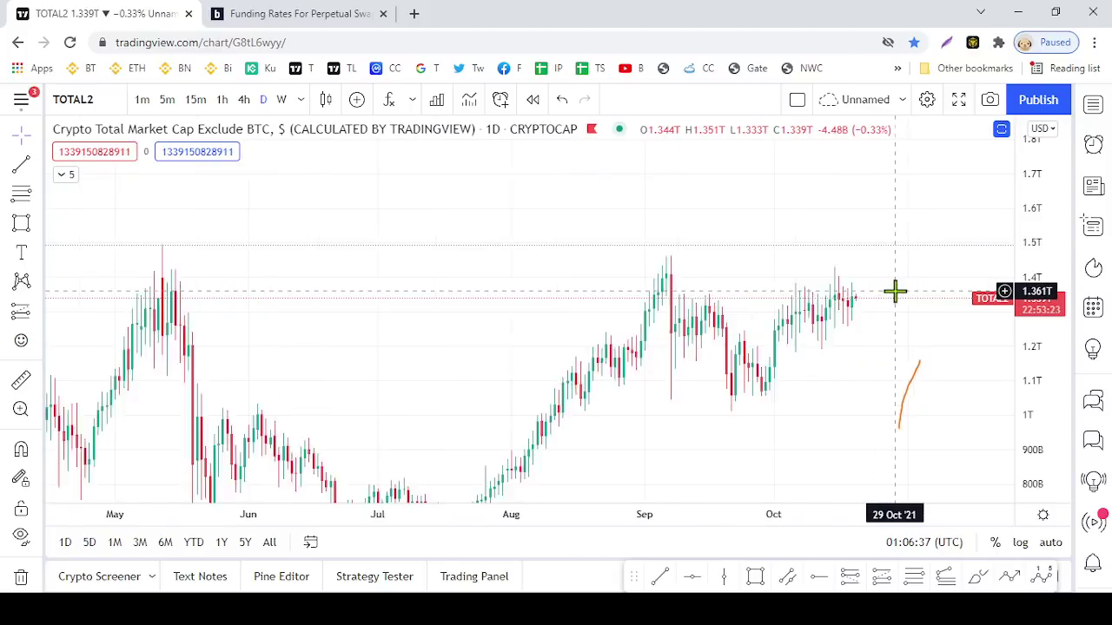
Draw a rectangle around the 1.34T zone from late August, delete it, and leave space right of the candles
{"action": "left_click", "coordinate": [755, 580]}
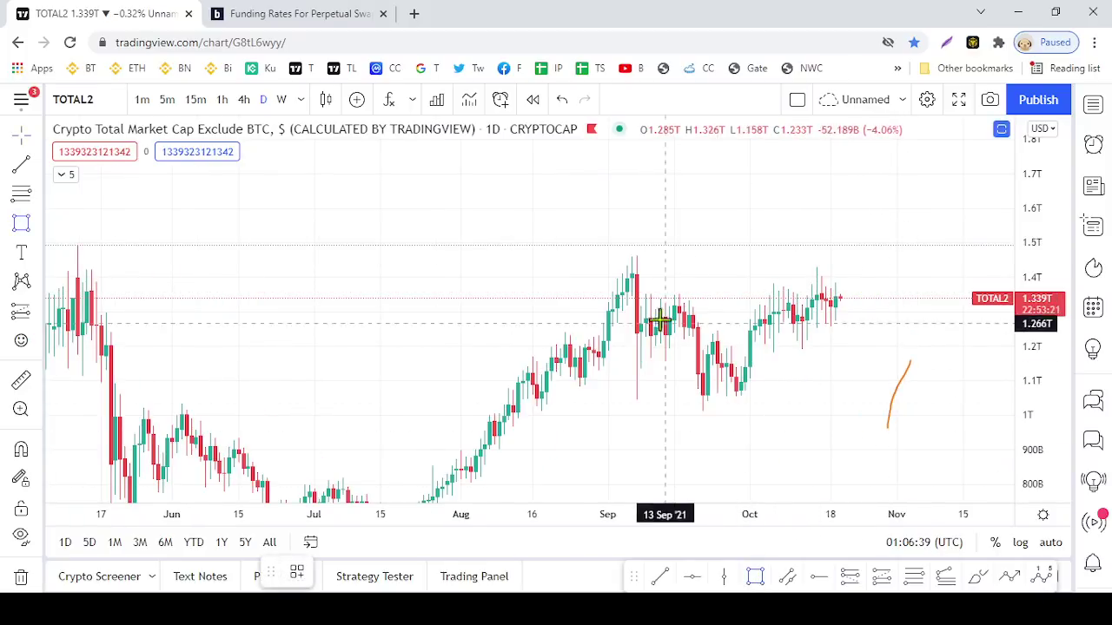
{"action": "mouse_move", "coordinate": [576, 297]}
{"action": "left_mouse_down"}
{"action": "mouse_move", "coordinate": [889, 278]}
{"action": "mouse_move", "coordinate": [873, 279]}
{"action": "left_mouse_up"}
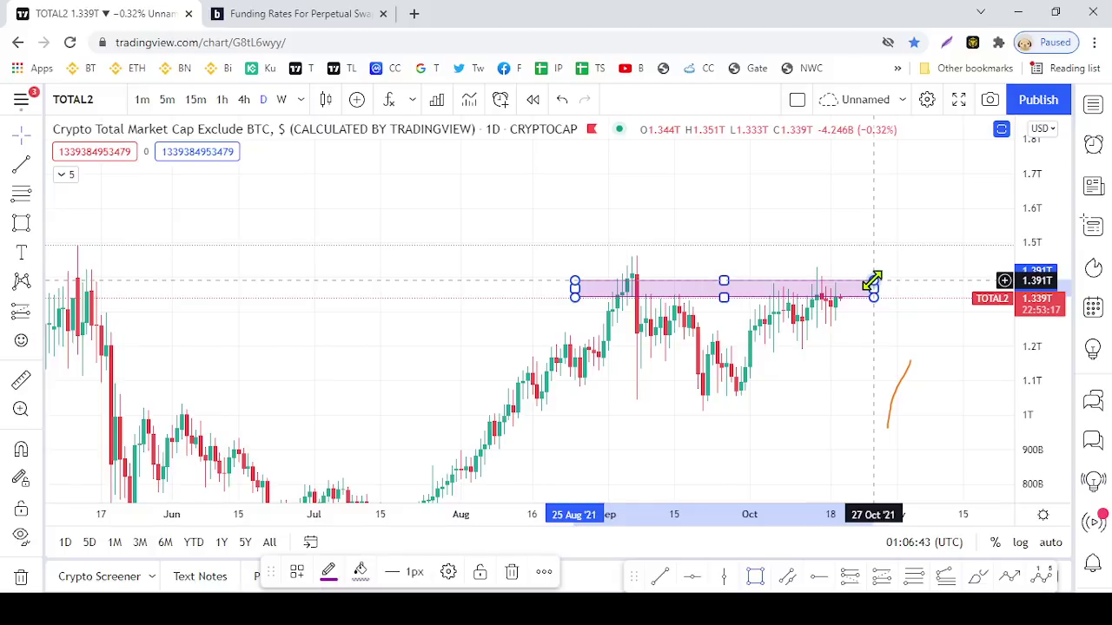
{"action": "left_click", "coordinate": [512, 573]}
{"action": "scroll", "coordinate": [642, 255], "scroll_direction": "down", "scroll_amount": 2}
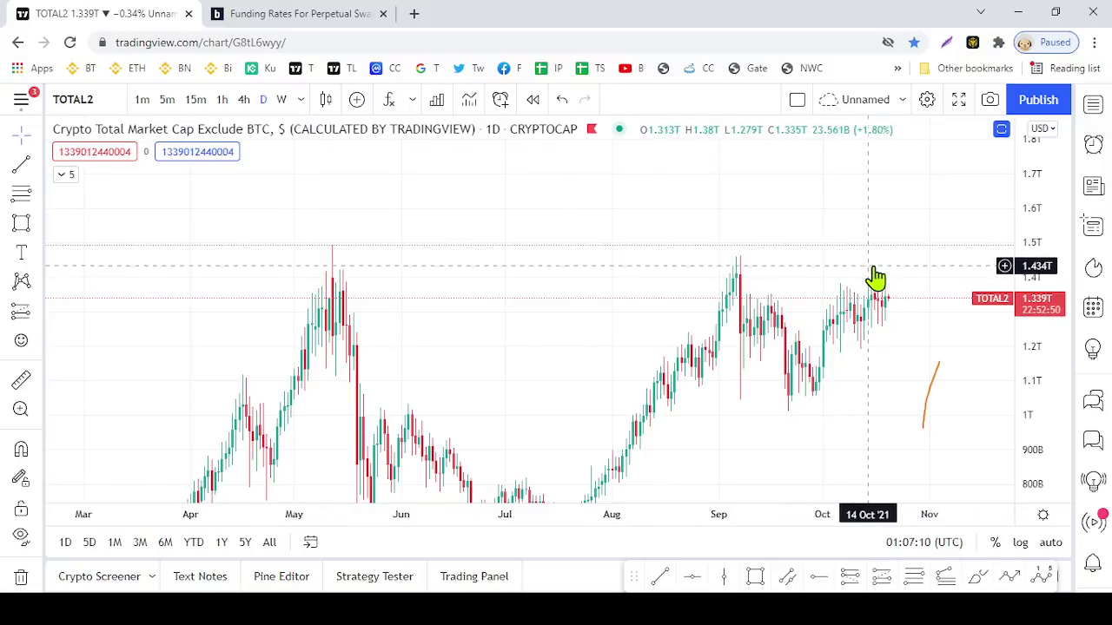
{"action": "left_click_drag", "start_coordinate": [869, 212], "coordinate": [727, 226]}
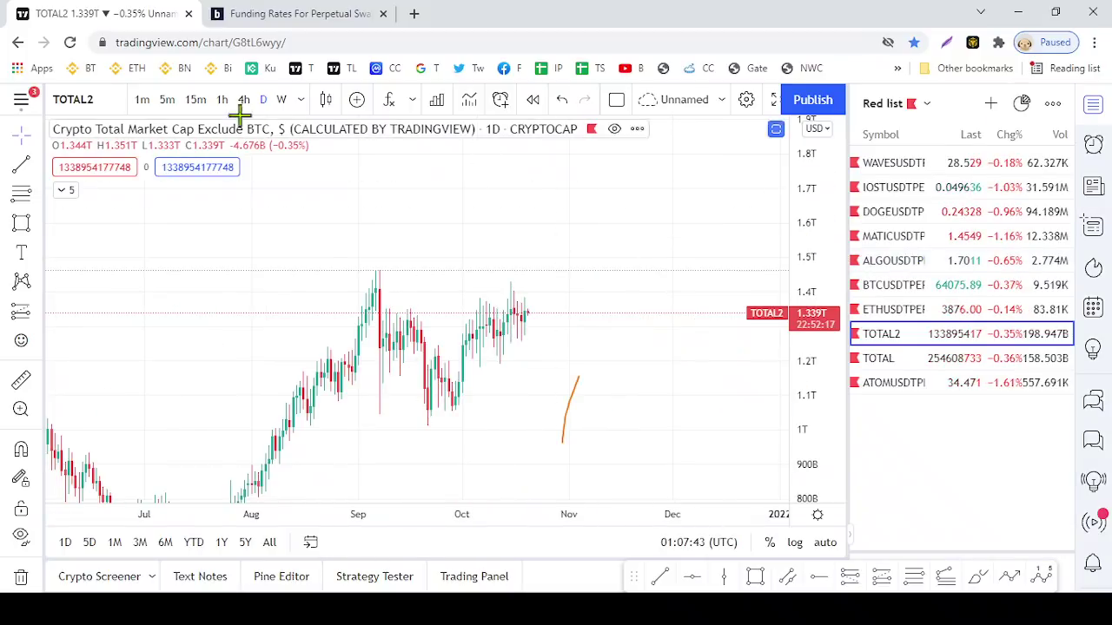
Search for CAKEUS and pick the CAKEUSDT (Binance) result
{"action": "left_click", "coordinate": [78, 126]}
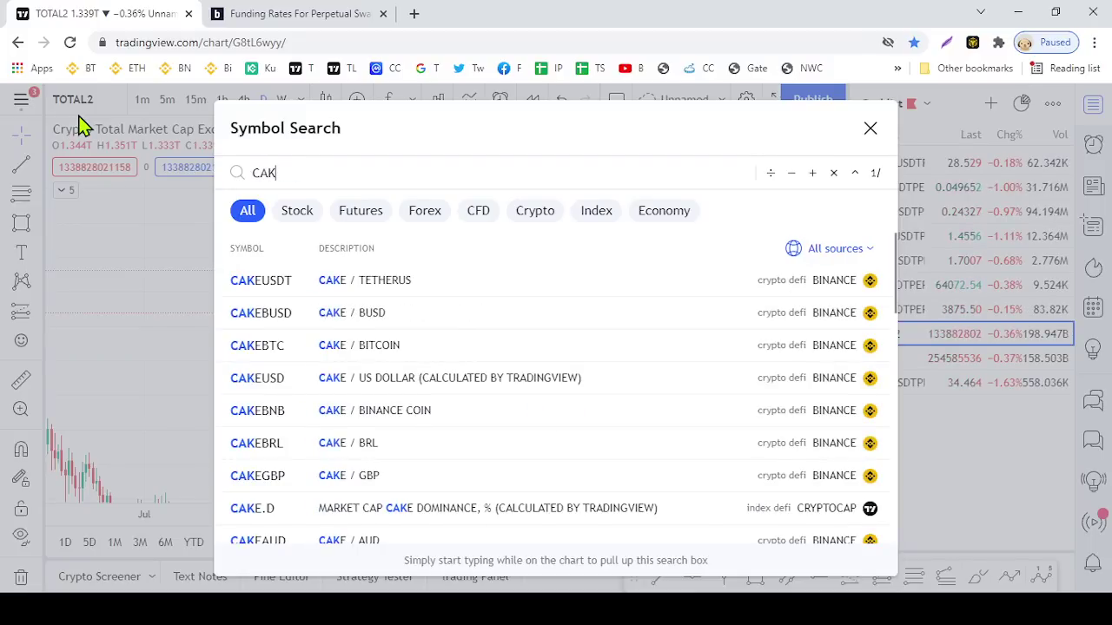
{"action": "type", "text": "E"}
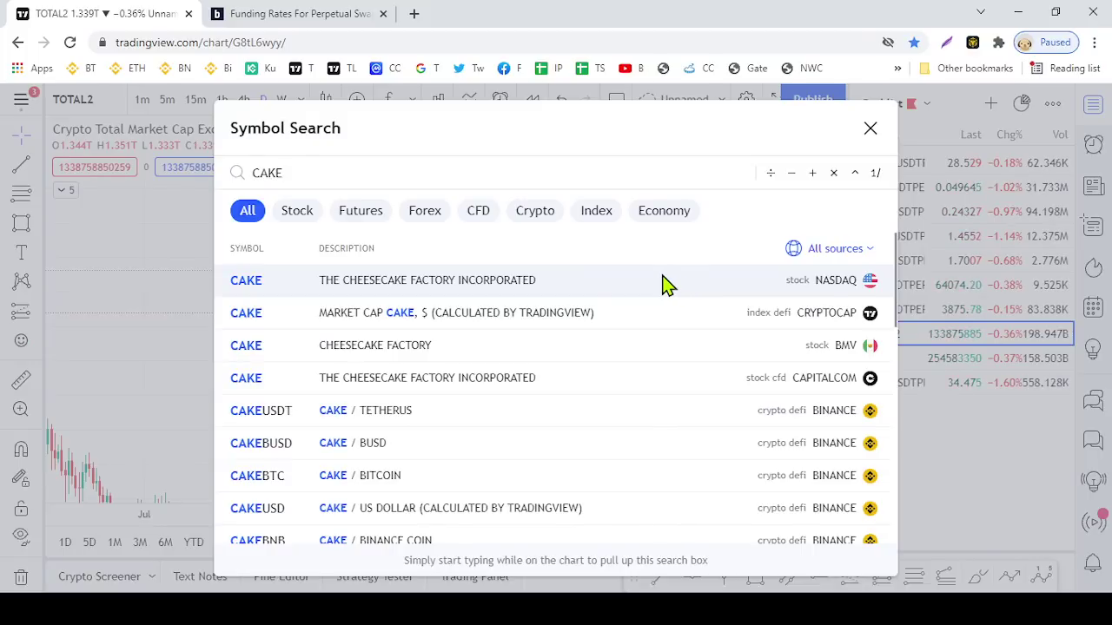
{"action": "type", "text": "U"}
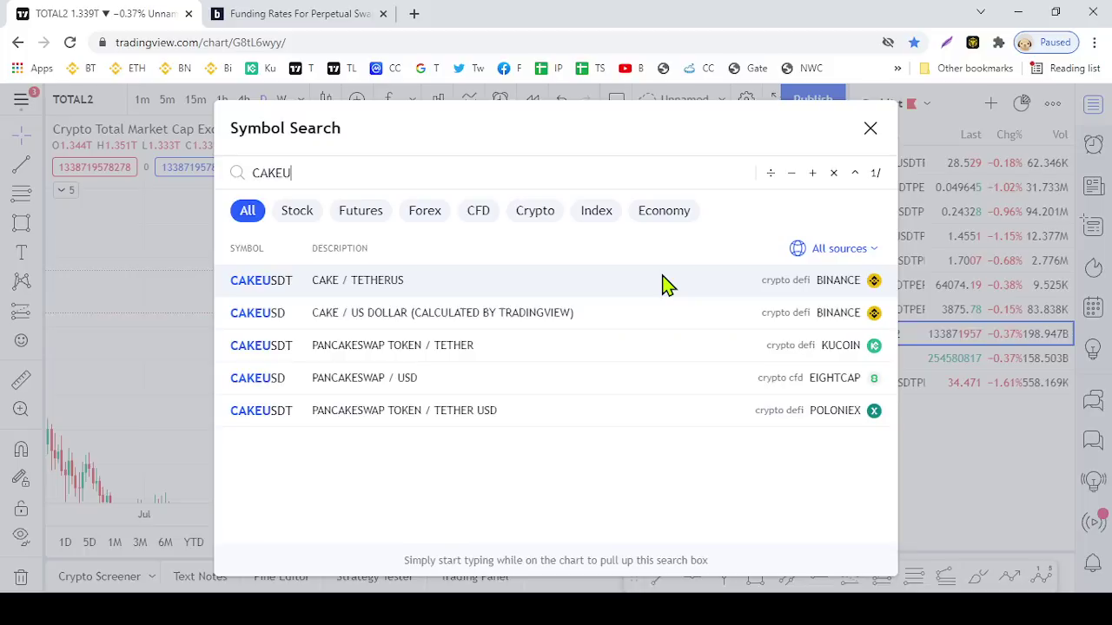
{"action": "key", "text": "BackSpace"}
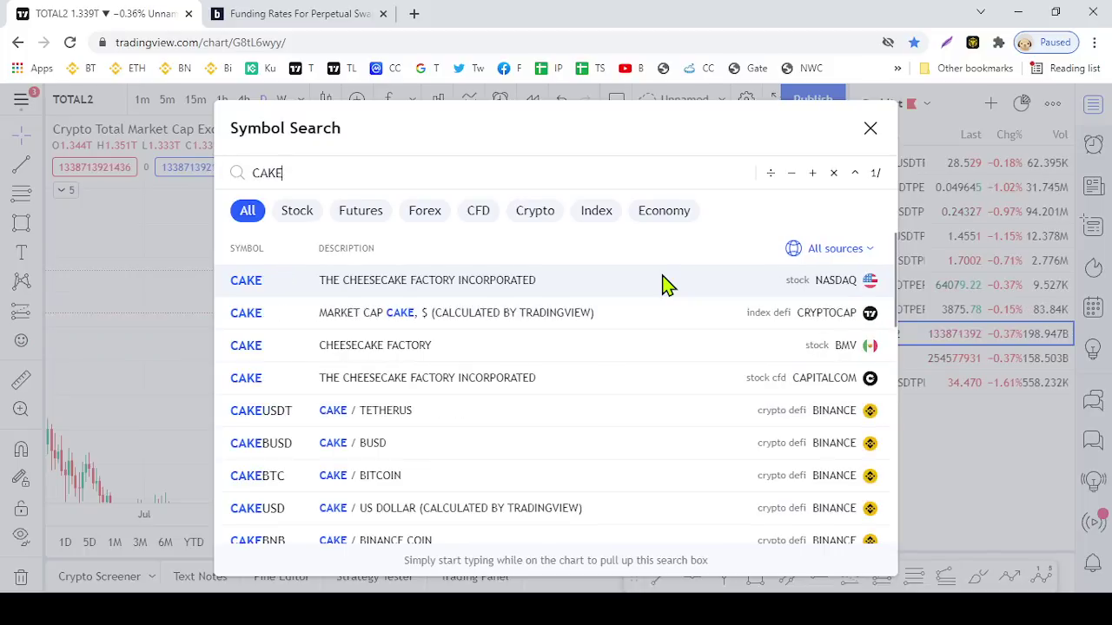
{"action": "key", "text": "BackSpace"}
{"action": "type", "text": "E"}
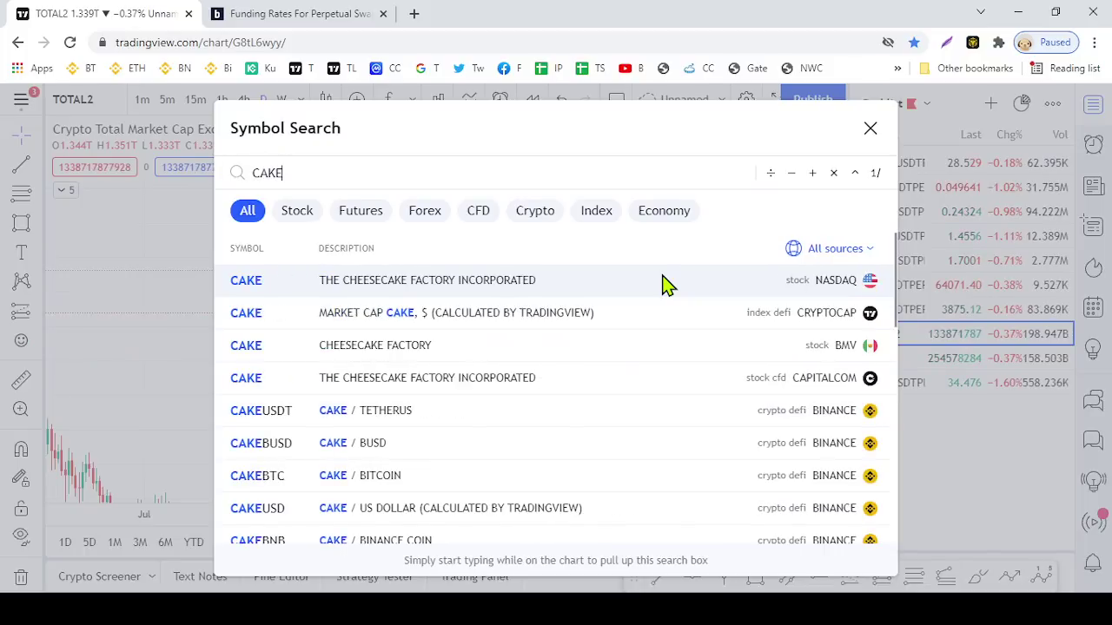
{"action": "type", "text": "UA"}
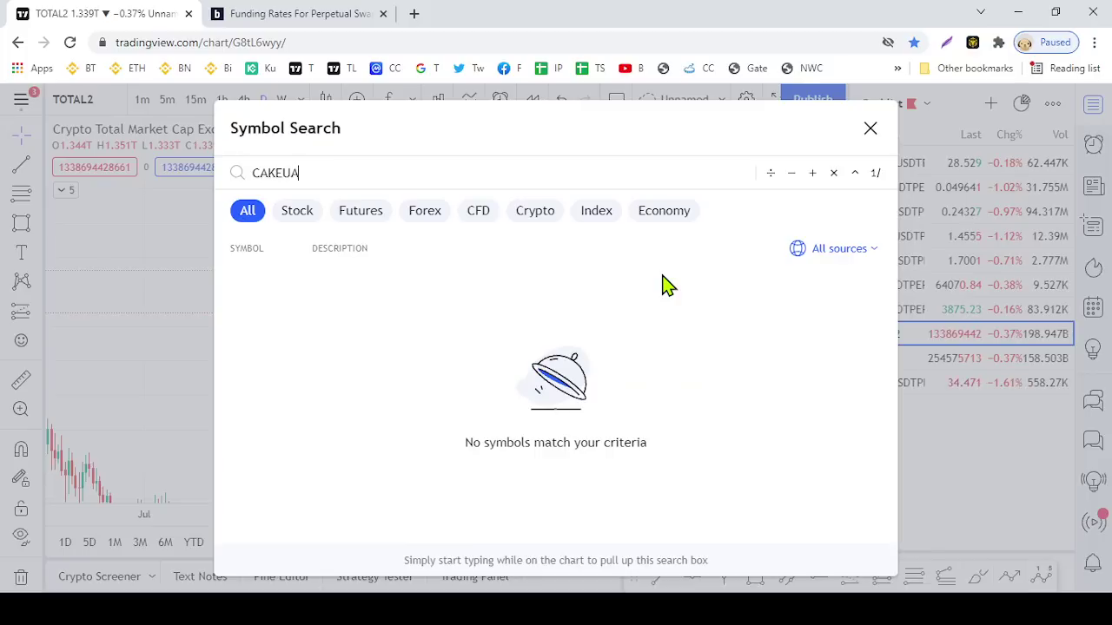
{"action": "key", "text": "BackSpace"}
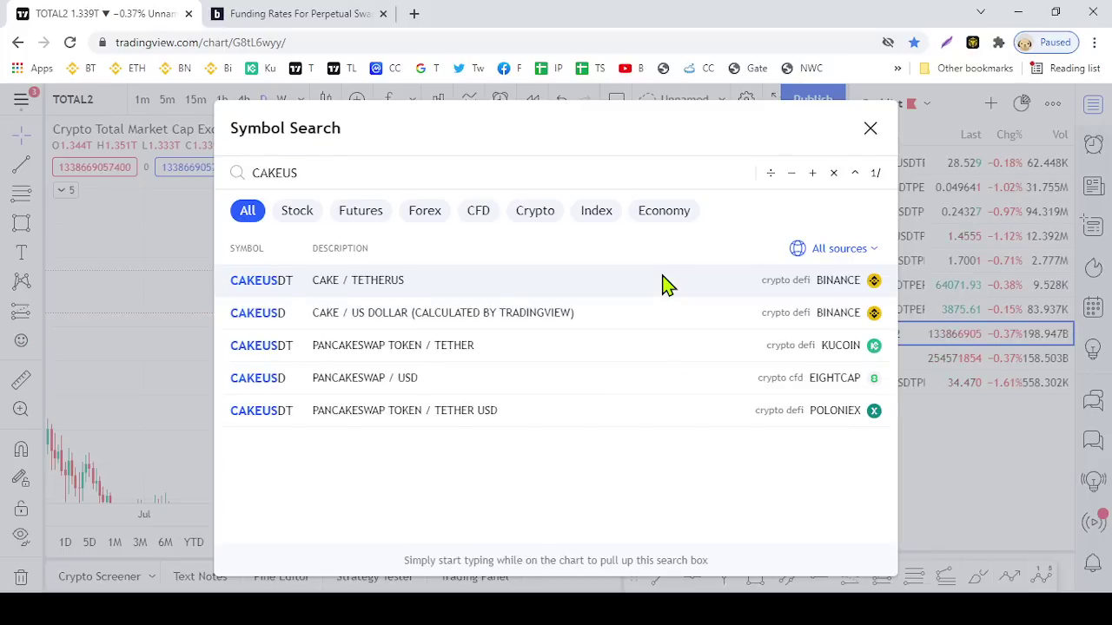
{"action": "left_click", "coordinate": [864, 178]}
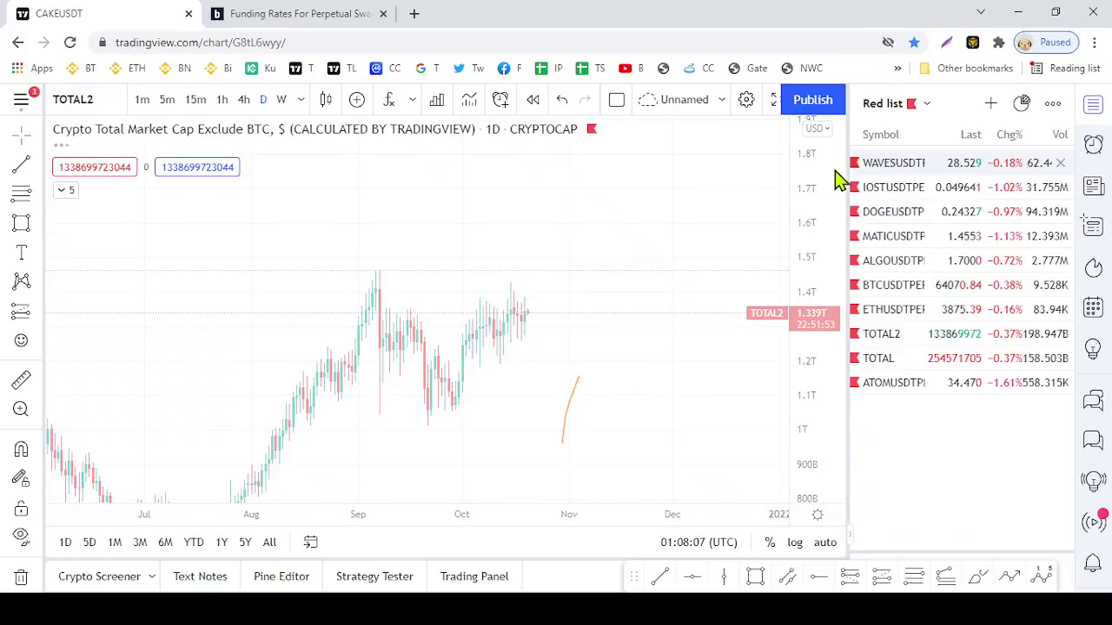
Hide the watchlist and rescale the CAKEUSDT price axis to fit the candles
{"action": "scroll", "coordinate": [489, 335], "scroll_direction": "down", "scroll_amount": 5}
{"action": "left_click_drag", "start_coordinate": [826, 206], "coordinate": [820, 400]}
{"action": "left_click", "coordinate": [1088, 106]}
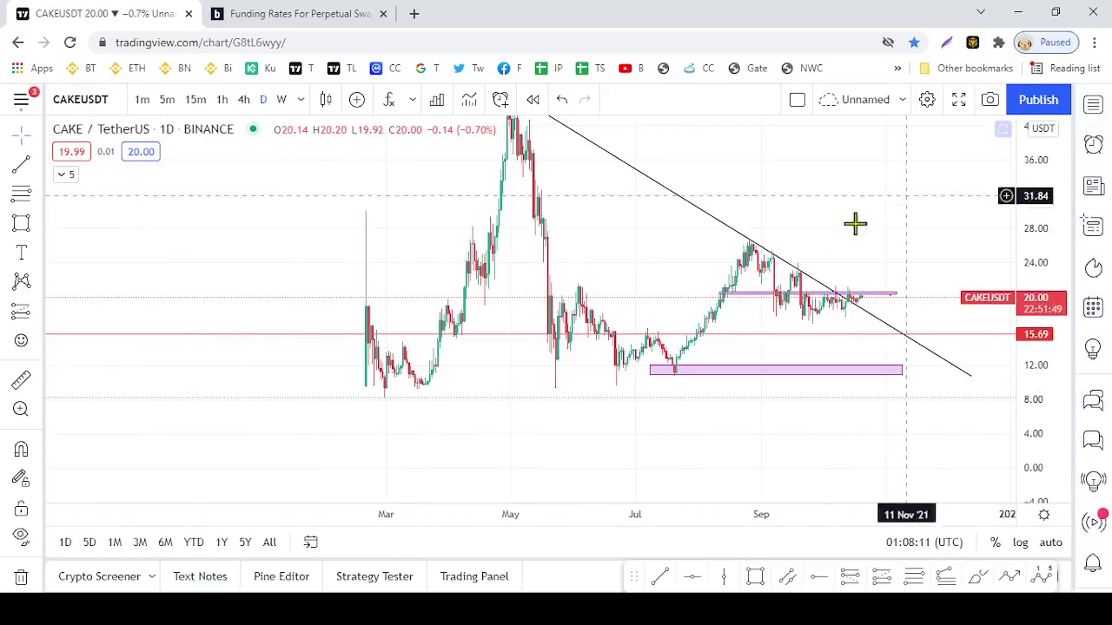
{"action": "scroll", "coordinate": [846, 281], "scroll_direction": "up", "scroll_amount": 3}
{"action": "left_click_drag", "start_coordinate": [1066, 396], "coordinate": [1037, 252]}
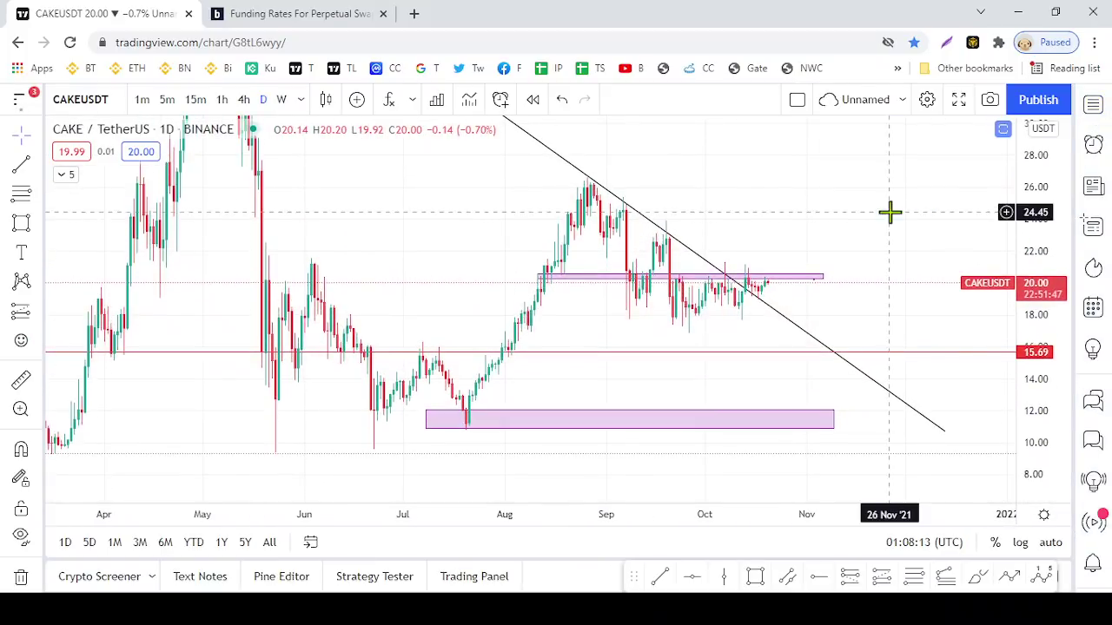
{"action": "left_click_drag", "start_coordinate": [889, 211], "coordinate": [906, 274]}
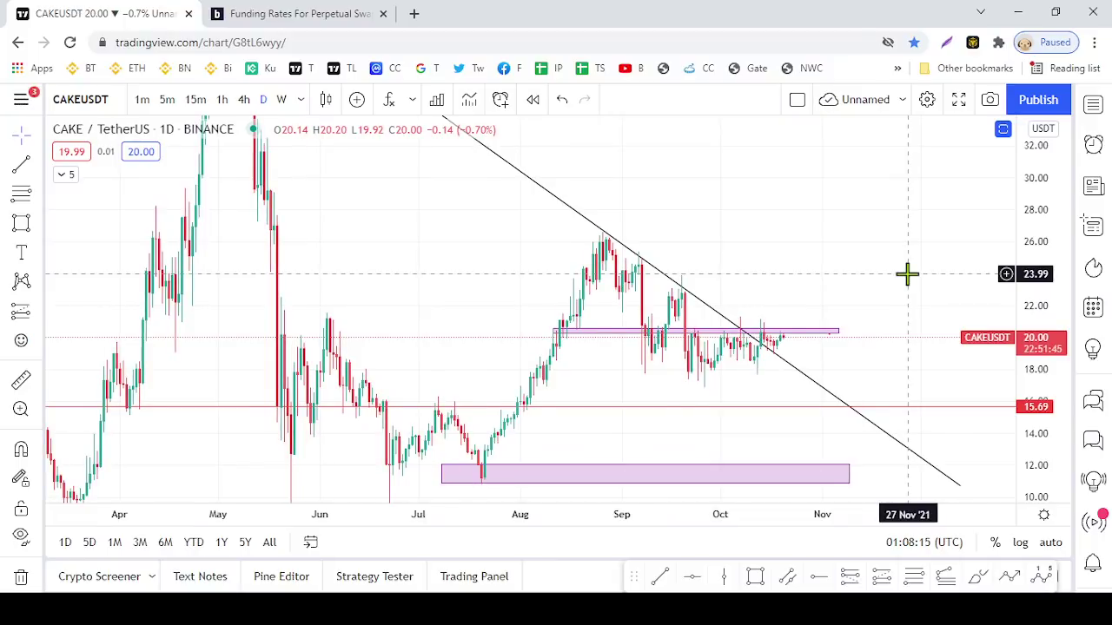
{"action": "left_click_drag", "start_coordinate": [1036, 215], "coordinate": [1040, 295]}
Stretch the price scale around the current price and pan to the latest candles near the pink zone
{"action": "scroll", "coordinate": [793, 267], "scroll_direction": "up", "scroll_amount": 2}
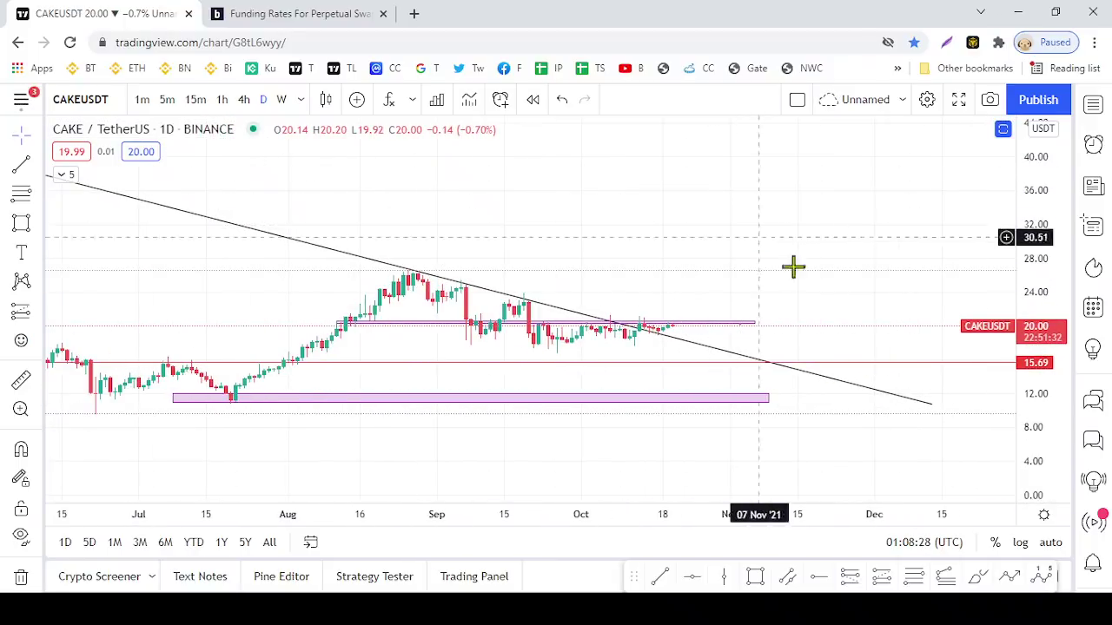
{"action": "left_click_drag", "start_coordinate": [1023, 453], "coordinate": [990, 136]}
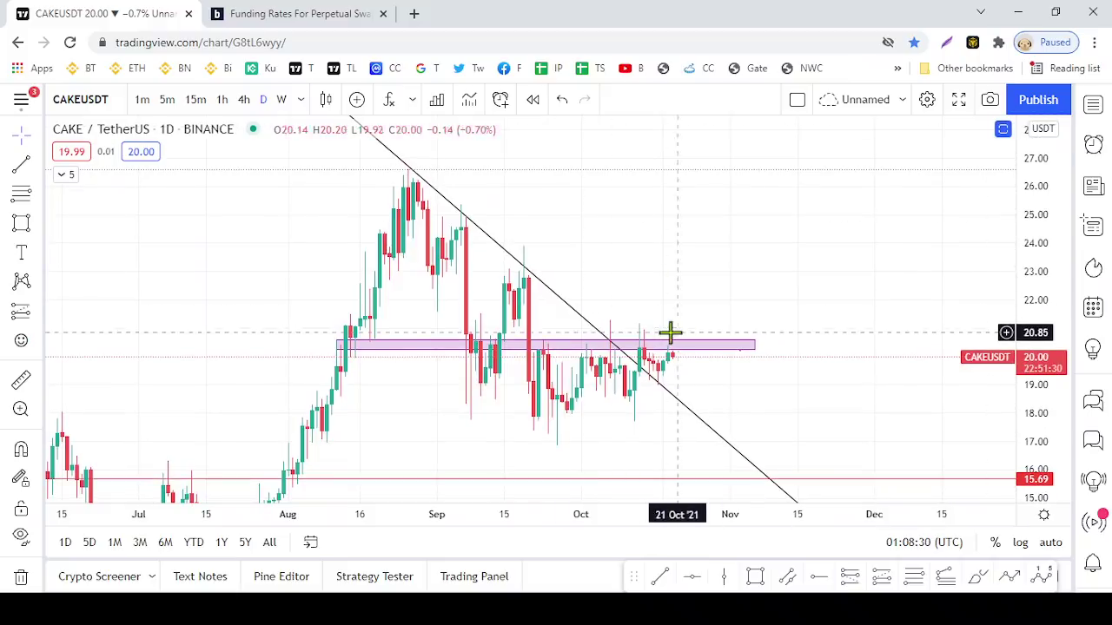
{"action": "left_click_drag", "start_coordinate": [702, 312], "coordinate": [752, 291]}
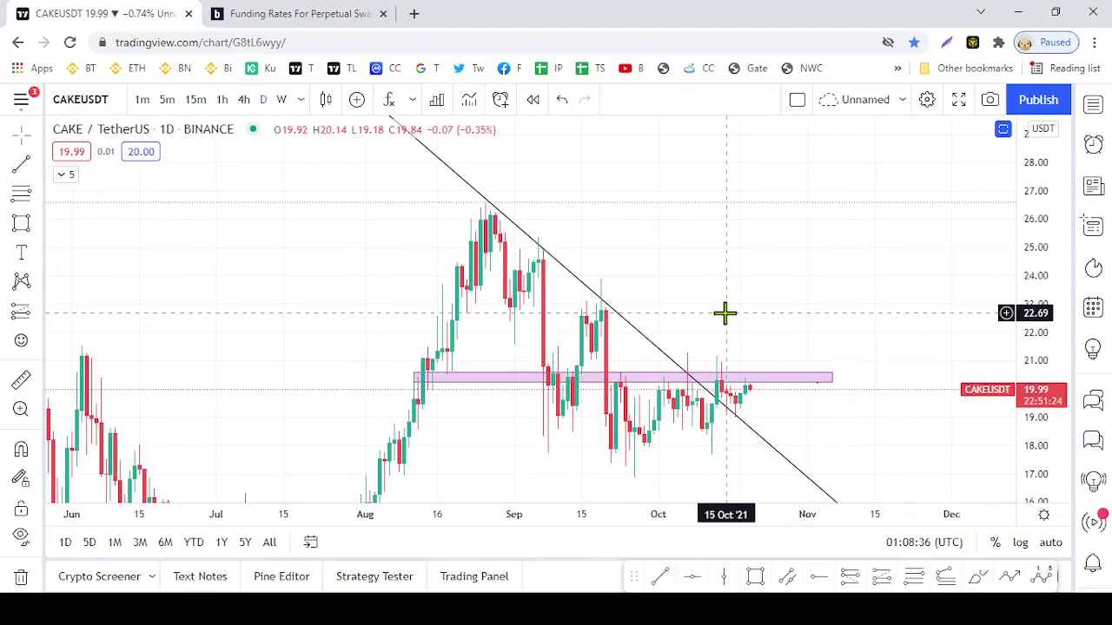
{"action": "left_click_drag", "start_coordinate": [752, 288], "coordinate": [739, 191]}
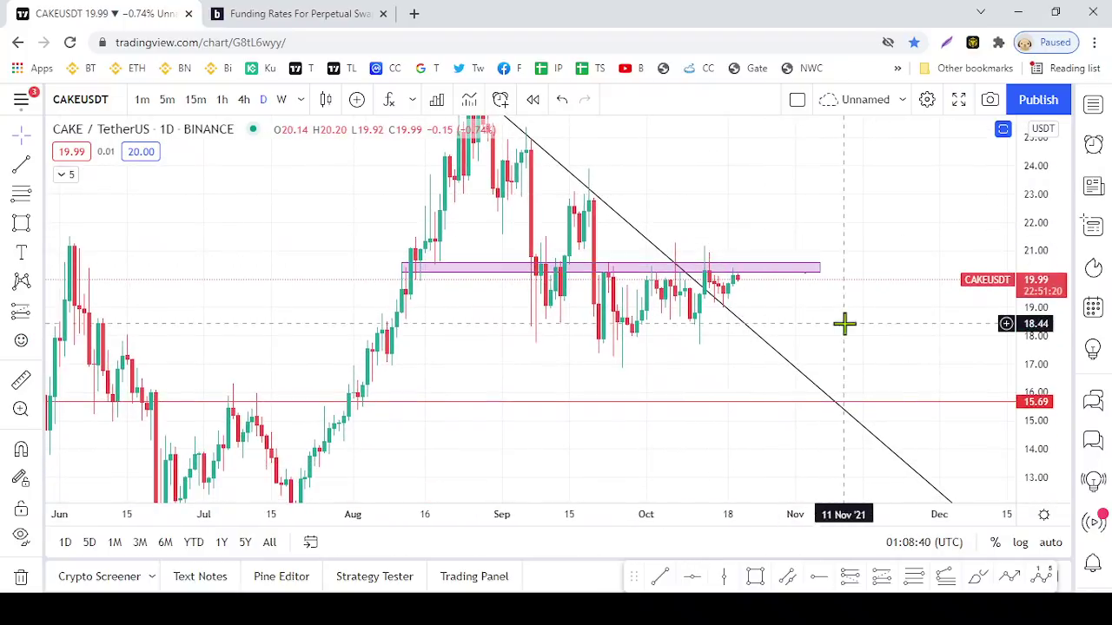
{"action": "scroll", "coordinate": [844, 324], "scroll_direction": "up", "scroll_amount": 3}
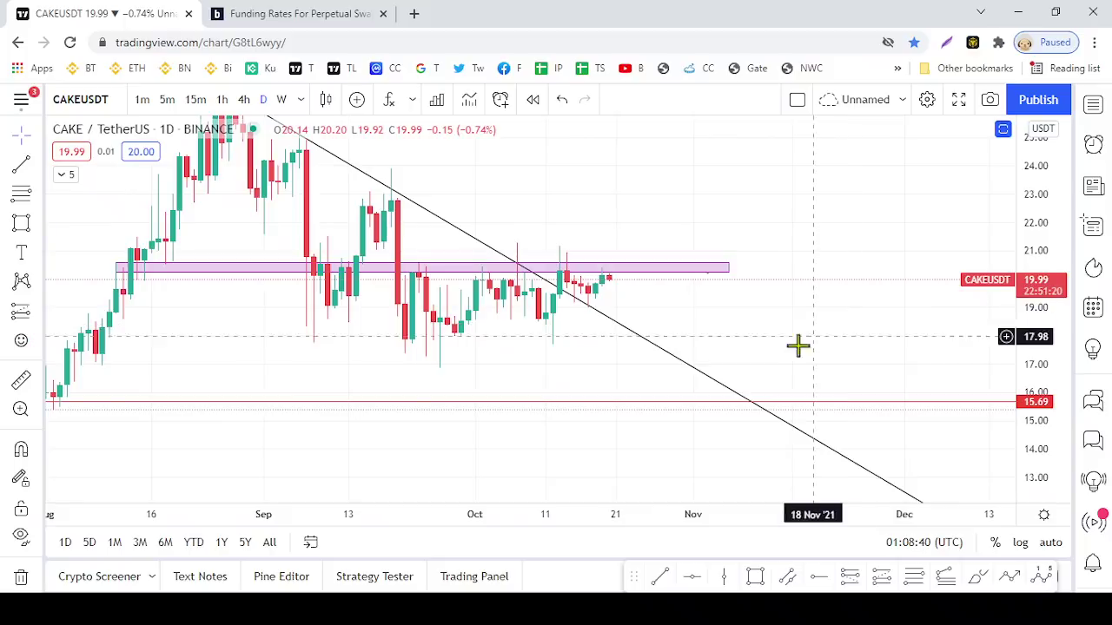
Brush an orange path dipping from the 20 Oct candle, then arcing above the pink zone
{"action": "left_click", "coordinate": [979, 579]}
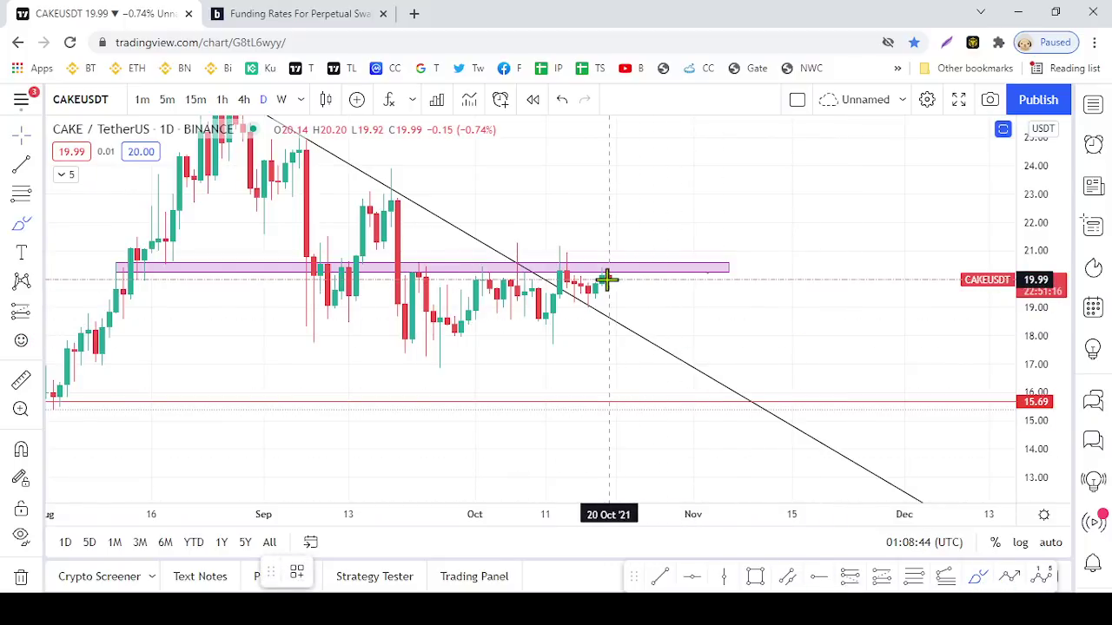
{"action": "left_click_drag", "start_coordinate": [1032, 373], "coordinate": [1027, 216]}
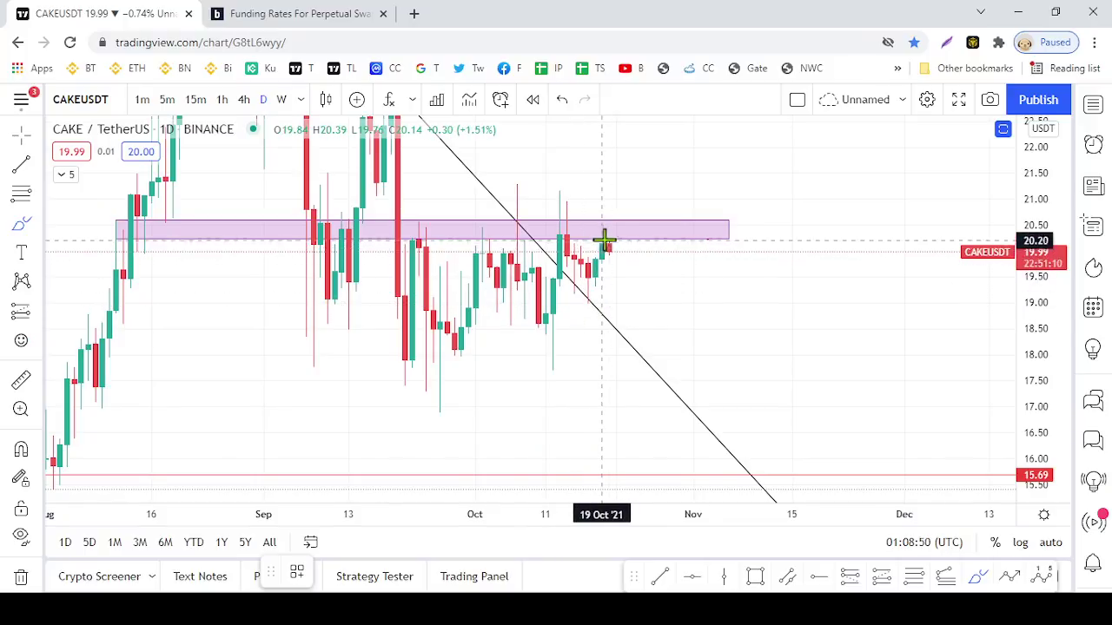
{"action": "mouse_move", "coordinate": [607, 249]}
{"action": "left_mouse_down"}
{"action": "mouse_move", "coordinate": [614, 301]}
{"action": "mouse_move", "coordinate": [644, 236]}
{"action": "left_mouse_up"}
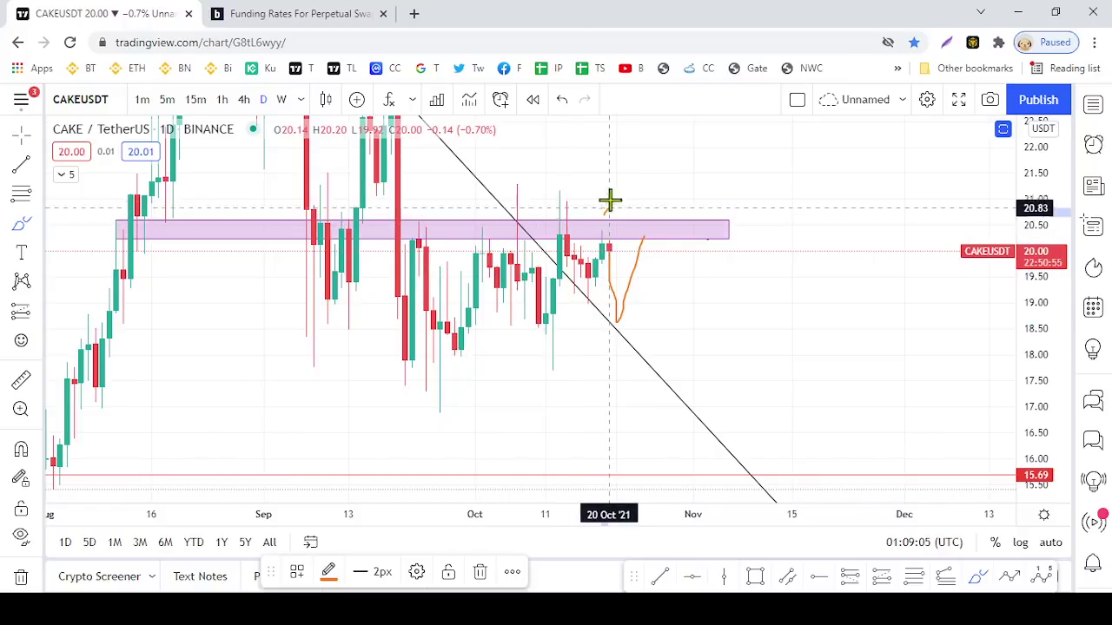
{"action": "mouse_move", "coordinate": [602, 215]}
{"action": "left_mouse_down"}
{"action": "mouse_move", "coordinate": [629, 217]}
{"action": "mouse_move", "coordinate": [671, 165]}
{"action": "left_mouse_up"}
{"action": "left_click_drag", "start_coordinate": [645, 219], "coordinate": [581, 223]}
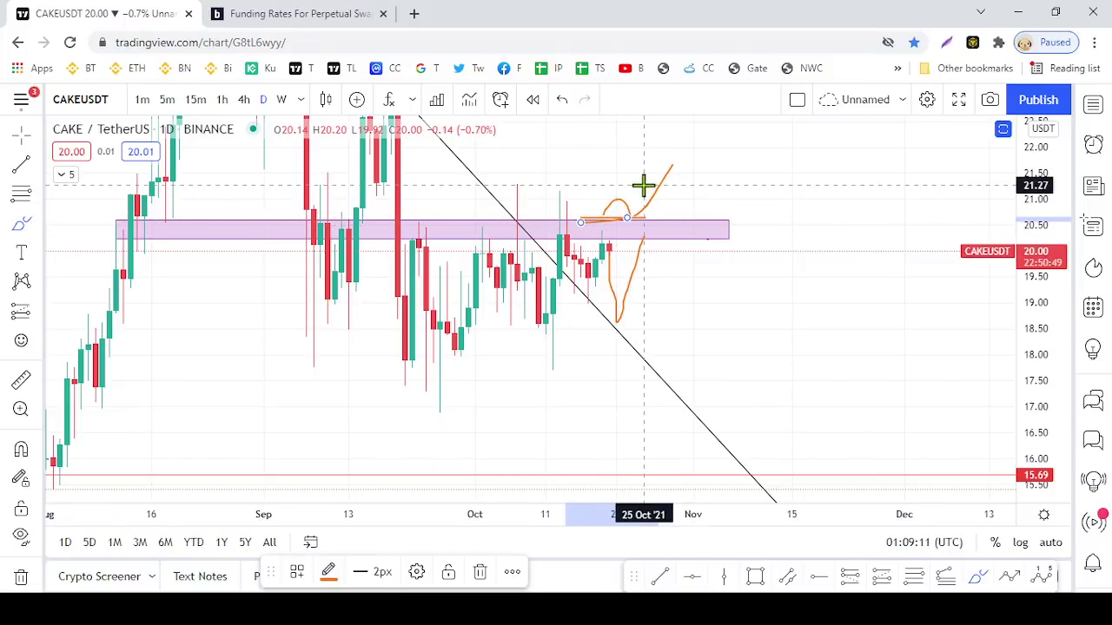
Compress the price scale and switch the chart to ATOMUSDTPERP from the watchlist
{"action": "left_click_drag", "start_coordinate": [1029, 180], "coordinate": [1036, 285]}
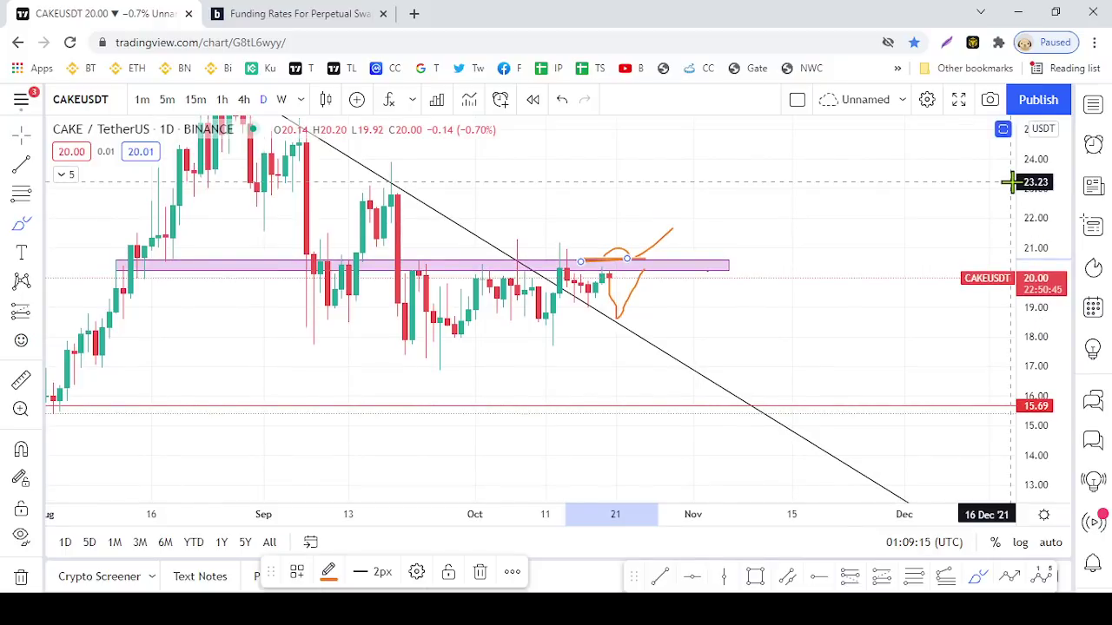
{"action": "left_click", "coordinate": [1093, 105]}
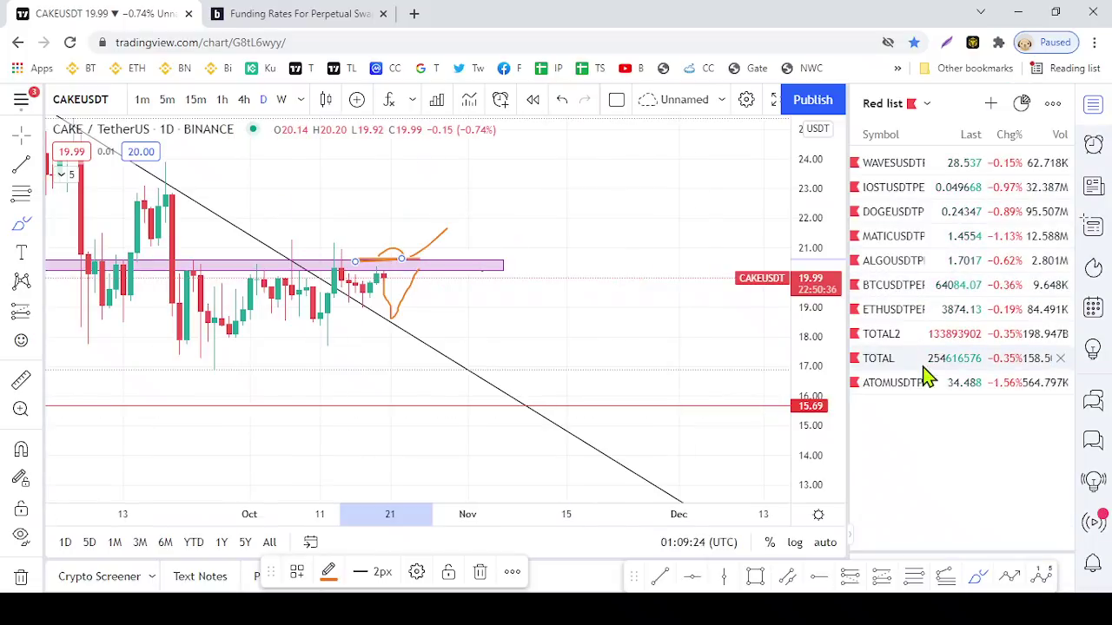
{"action": "left_click", "coordinate": [923, 384]}
Close the watchlist, rescale the ATOM chart, and switch to 4-hour candles
{"action": "left_click", "coordinate": [1094, 104]}
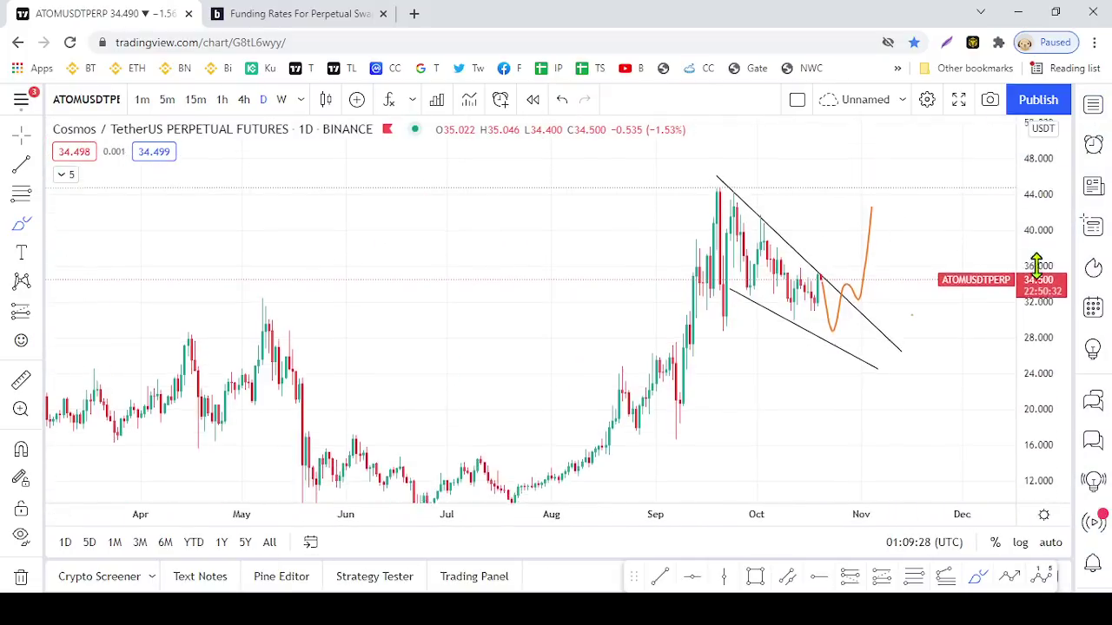
{"action": "scroll", "coordinate": [785, 272], "scroll_direction": "up", "scroll_amount": 3}
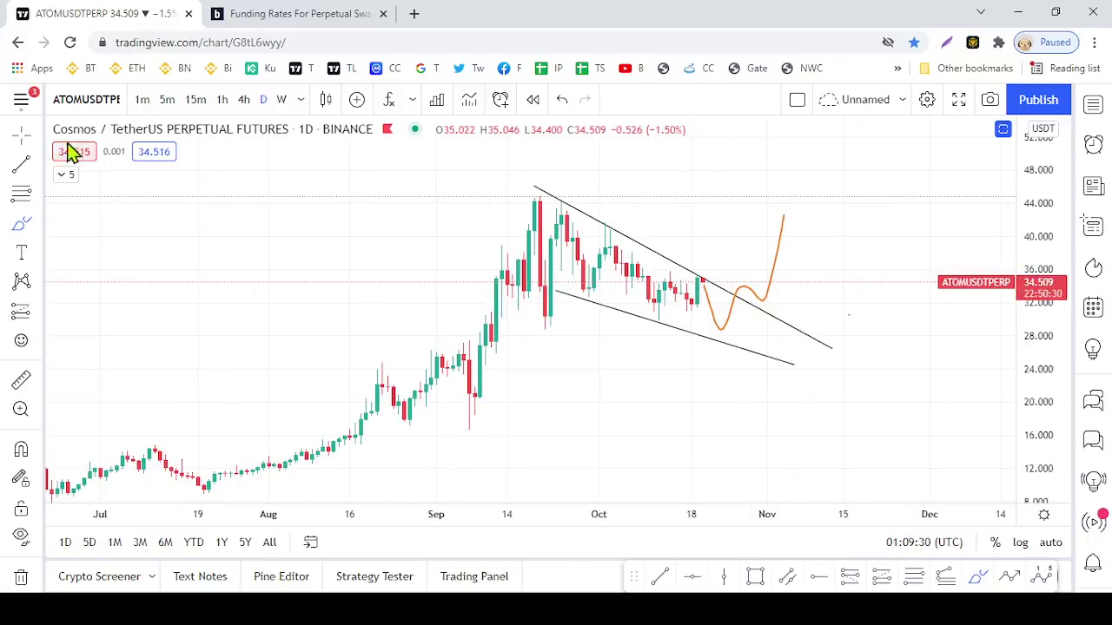
{"action": "scroll", "coordinate": [722, 272], "scroll_direction": "up", "scroll_amount": 2}
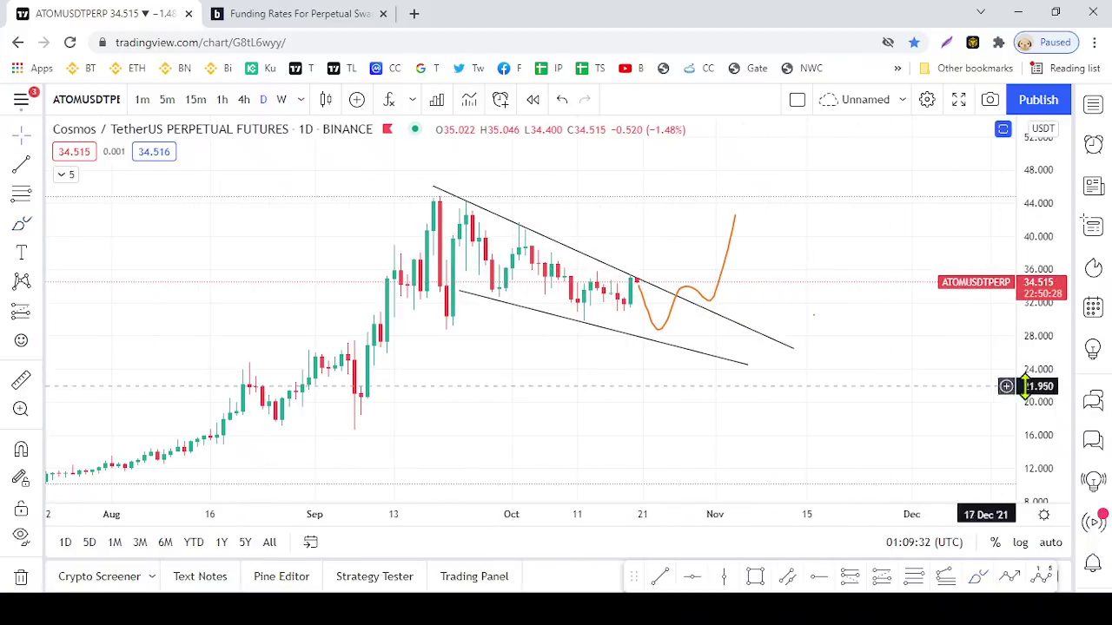
{"action": "left_click_drag", "start_coordinate": [1025, 391], "coordinate": [1027, 438]}
{"action": "scroll", "coordinate": [863, 278], "scroll_direction": "down", "scroll_amount": 3}
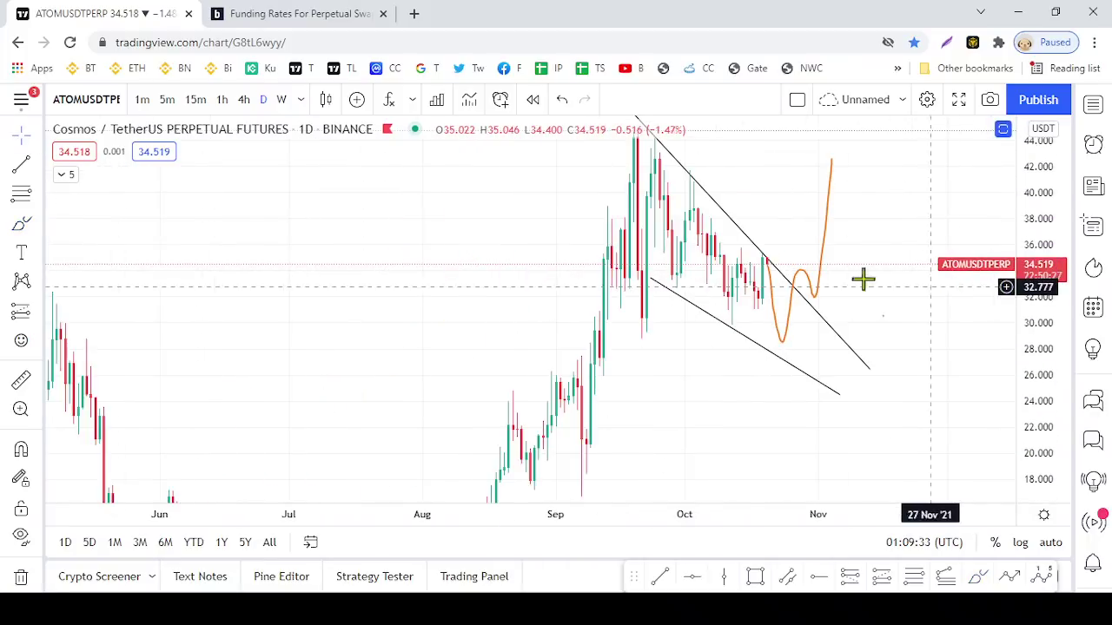
{"action": "left_click", "coordinate": [244, 100]}
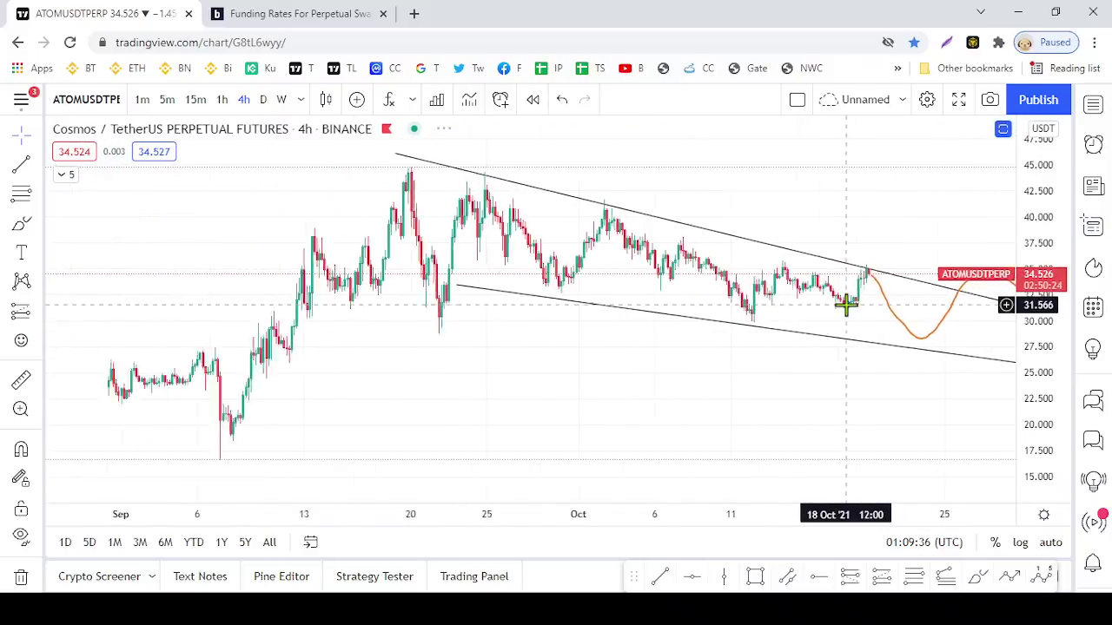
Center the wedge pattern and delete the orange projected price curve
{"action": "scroll", "coordinate": [913, 286], "scroll_direction": "down", "scroll_amount": 5}
{"action": "left_click_drag", "start_coordinate": [869, 216], "coordinate": [687, 203]}
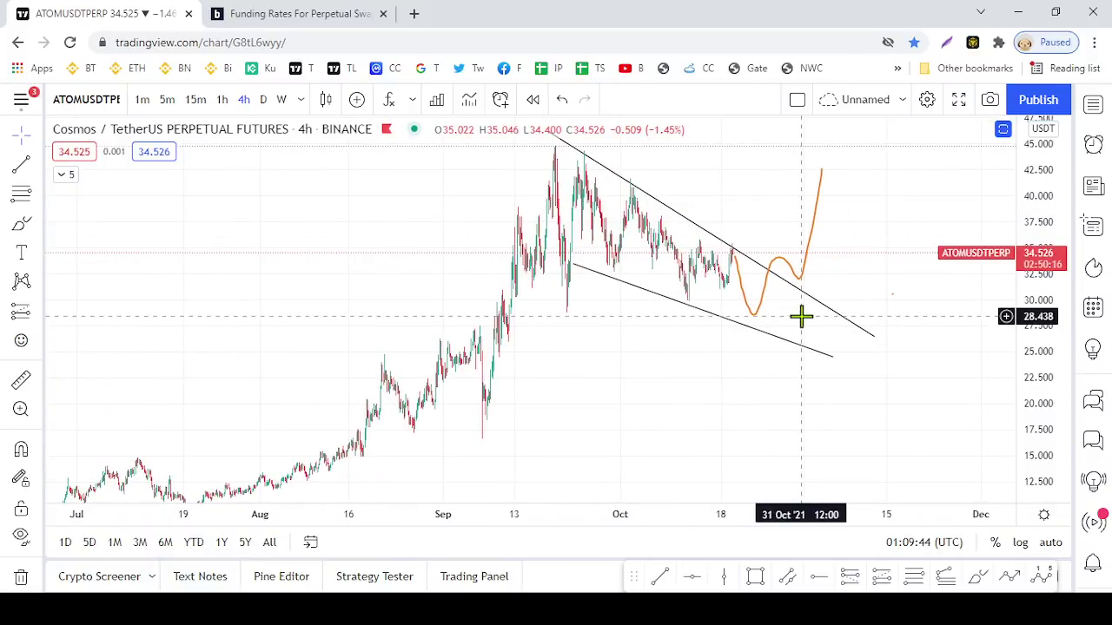
{"action": "left_click_drag", "start_coordinate": [749, 196], "coordinate": [708, 278]}
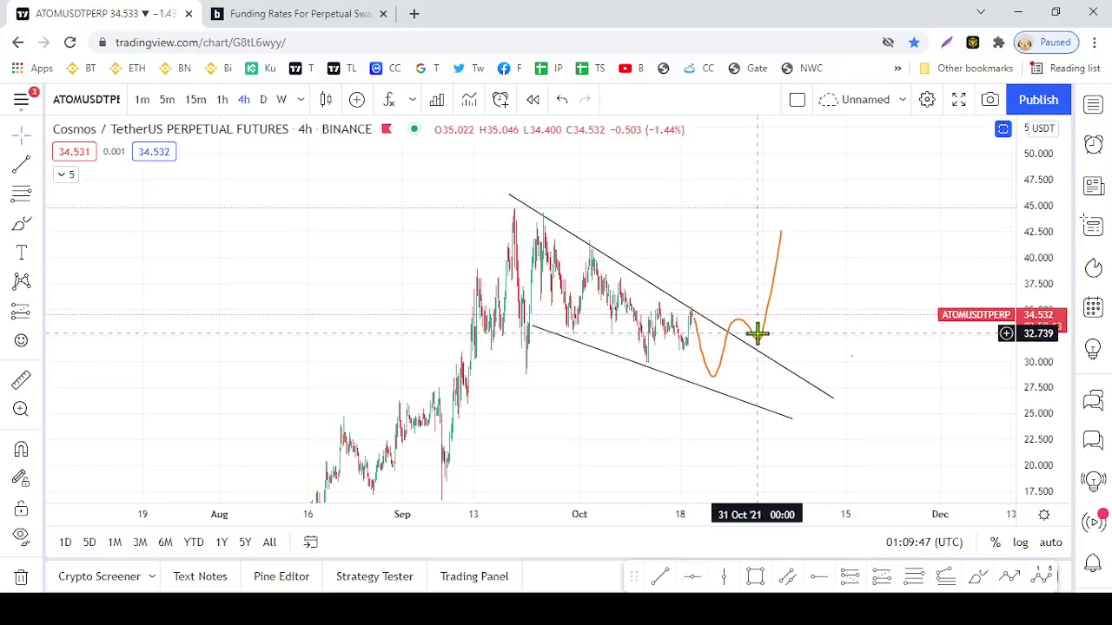
{"action": "left_click", "coordinate": [758, 344]}
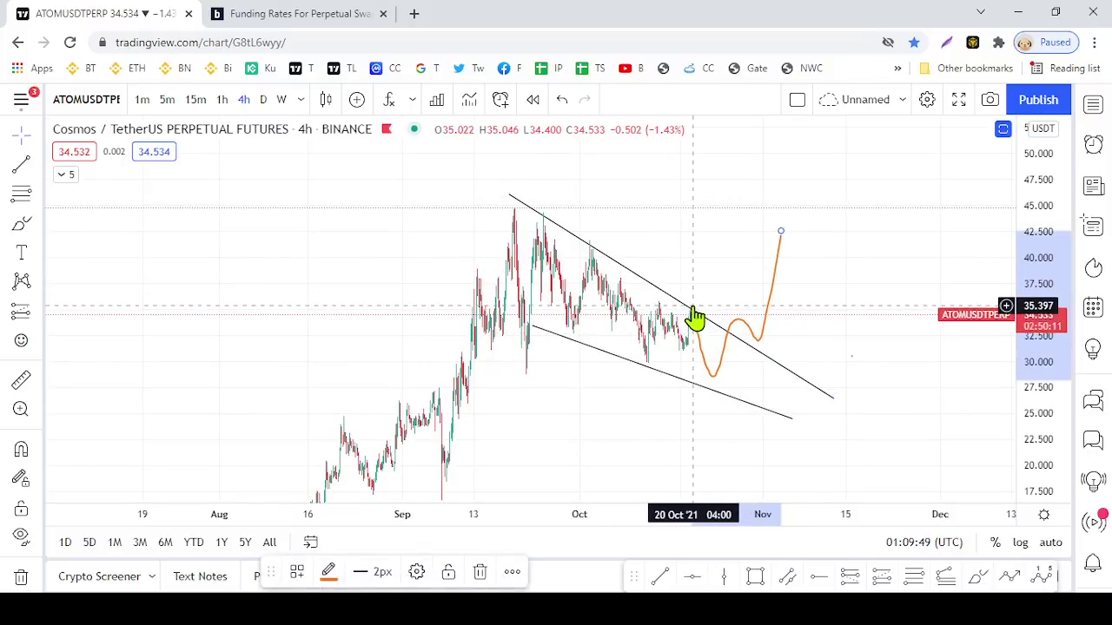
{"action": "left_click", "coordinate": [480, 572]}
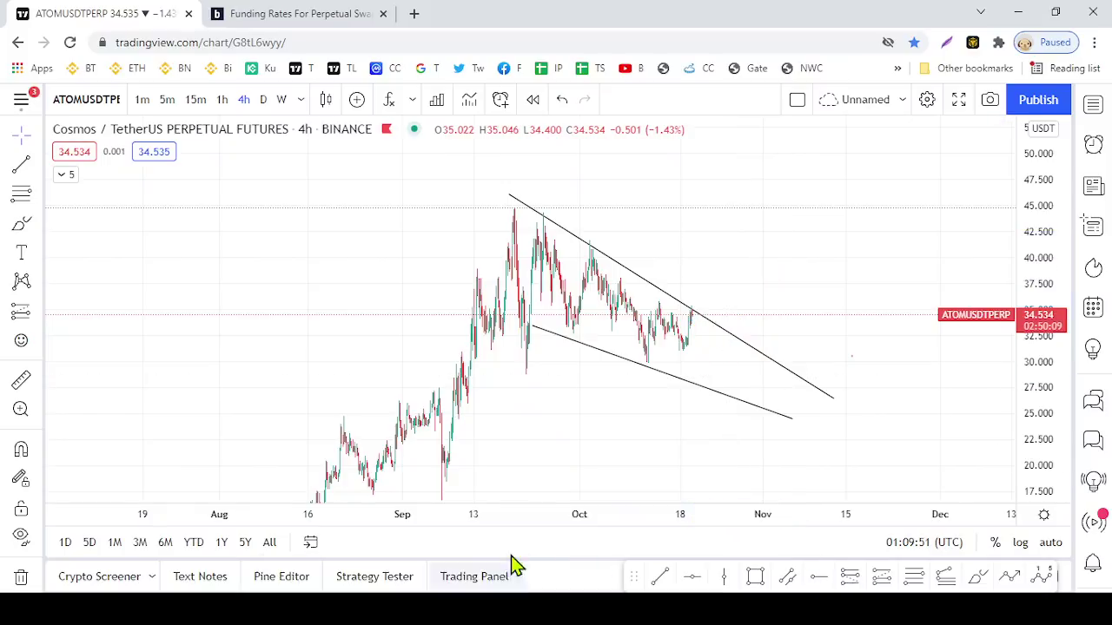
Brush an orange breakout path past the ATOM wedge and extend the lower trendline to 07 Nov
{"action": "left_click", "coordinate": [975, 577]}
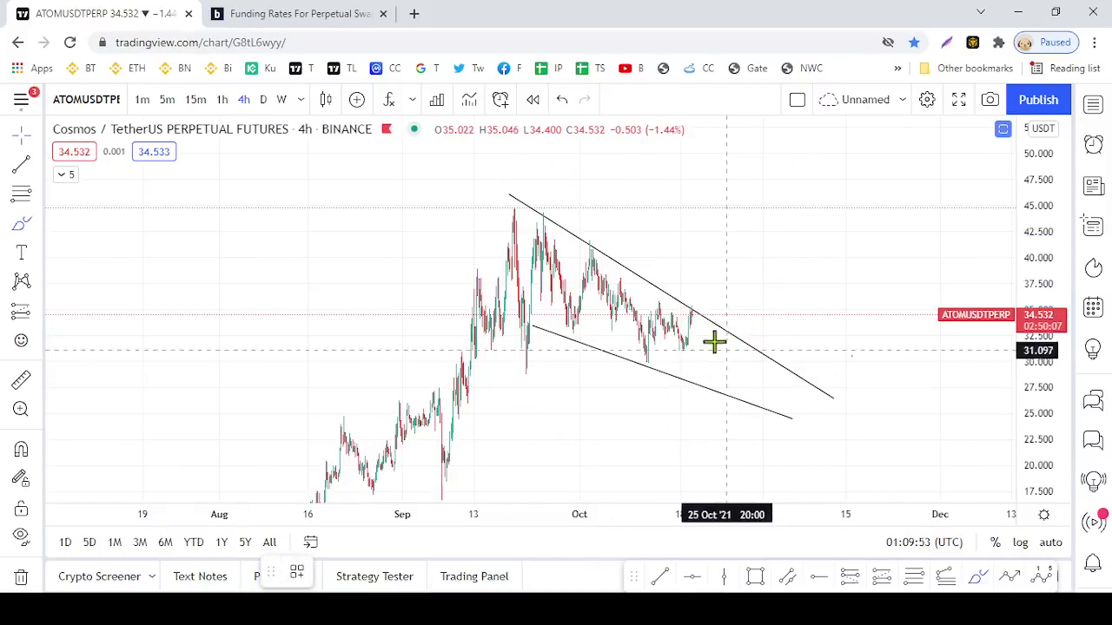
{"action": "mouse_move", "coordinate": [691, 317]}
{"action": "left_mouse_down"}
{"action": "mouse_move", "coordinate": [722, 332]}
{"action": "mouse_move", "coordinate": [741, 368]}
{"action": "mouse_move", "coordinate": [744, 342]}
{"action": "mouse_move", "coordinate": [762, 353]}
{"action": "mouse_move", "coordinate": [809, 275]}
{"action": "mouse_move", "coordinate": [702, 304]}
{"action": "mouse_move", "coordinate": [695, 293]}
{"action": "mouse_move", "coordinate": [710, 314]}
{"action": "mouse_move", "coordinate": [739, 233]}
{"action": "left_mouse_up"}
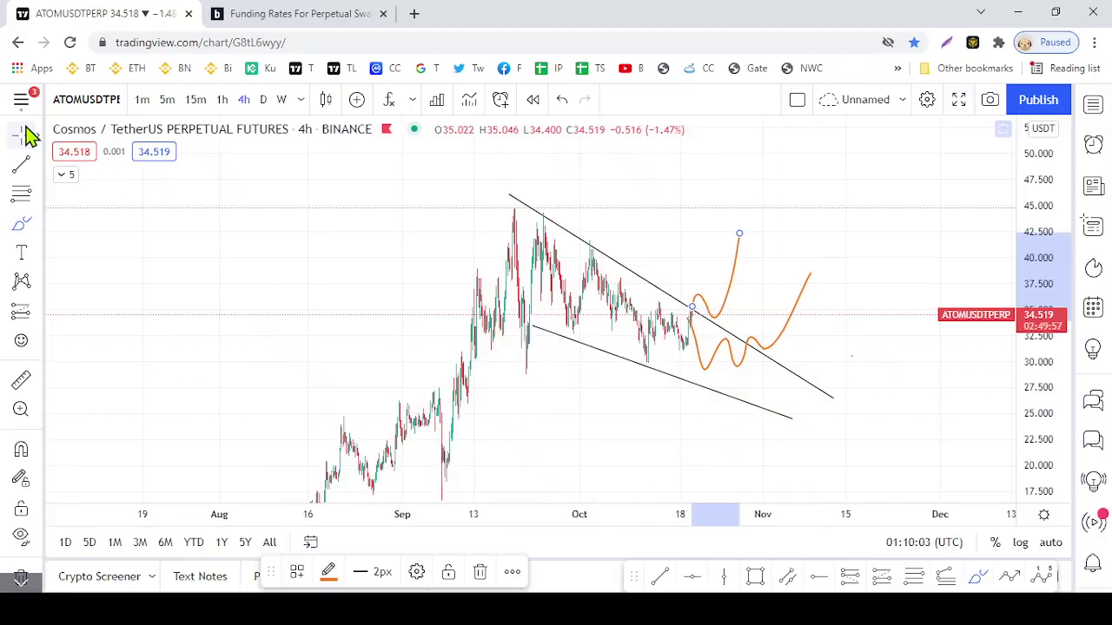
{"action": "left_click", "coordinate": [791, 418]}
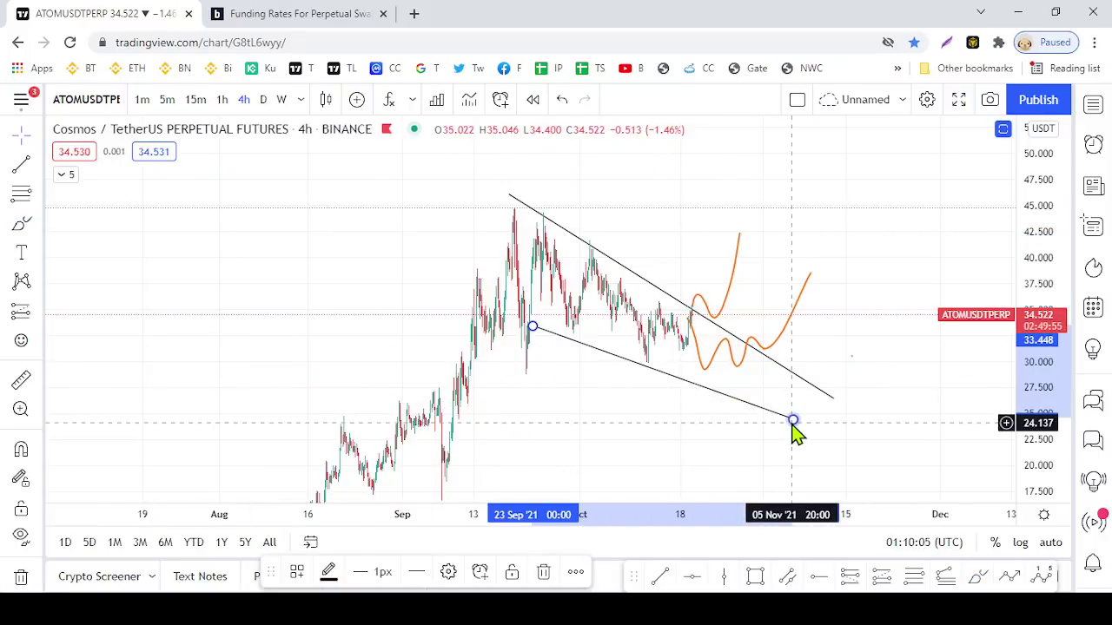
{"action": "left_click_drag", "start_coordinate": [792, 422], "coordinate": [800, 416]}
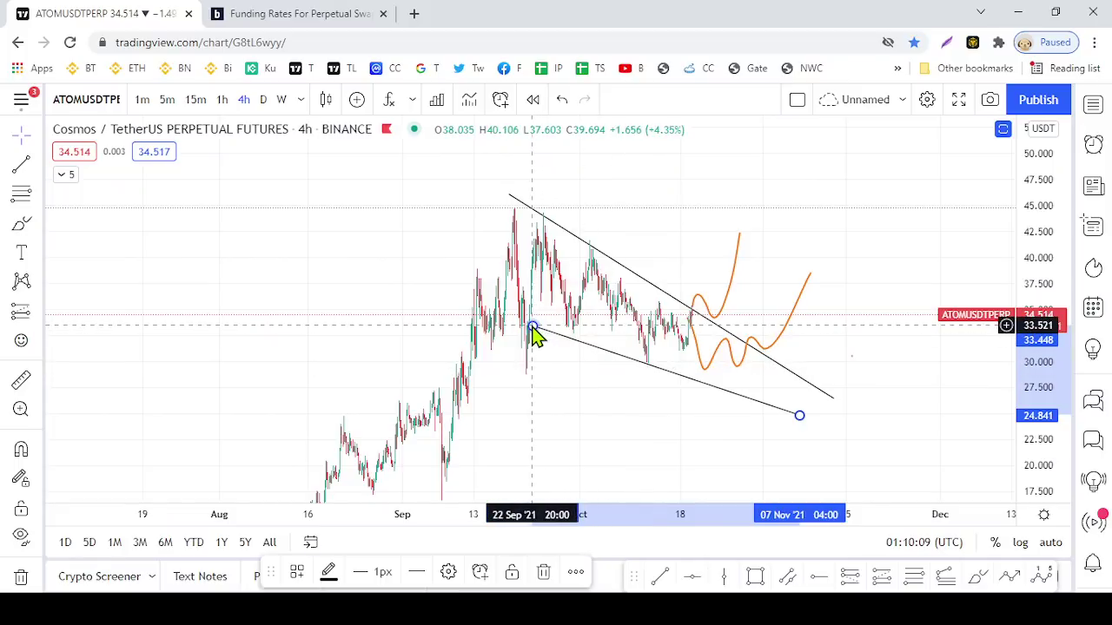
{"action": "scroll", "coordinate": [765, 330], "scroll_direction": "down", "scroll_amount": 5}
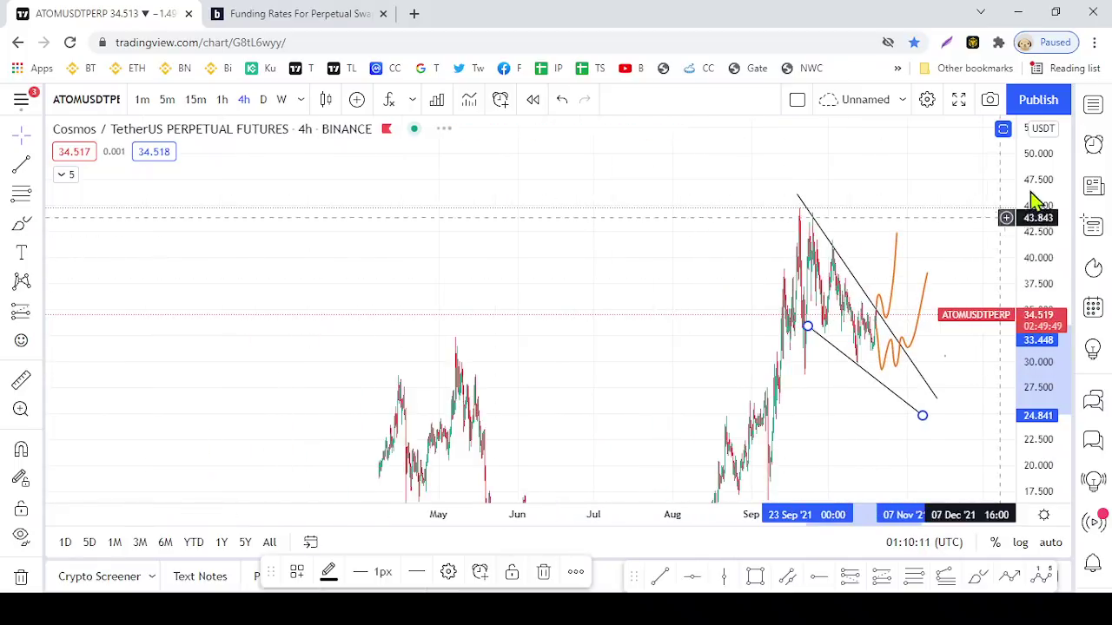
{"action": "scroll", "coordinate": [892, 341], "scroll_direction": "up", "scroll_amount": 3}
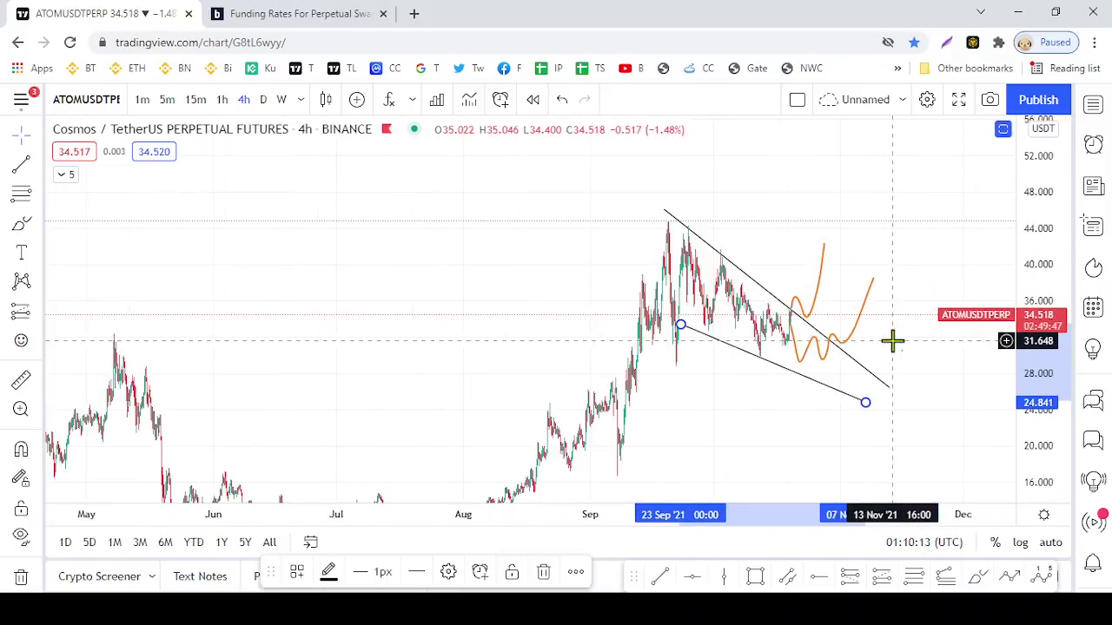
{"action": "scroll", "coordinate": [757, 335], "scroll_direction": "up", "scroll_amount": 3}
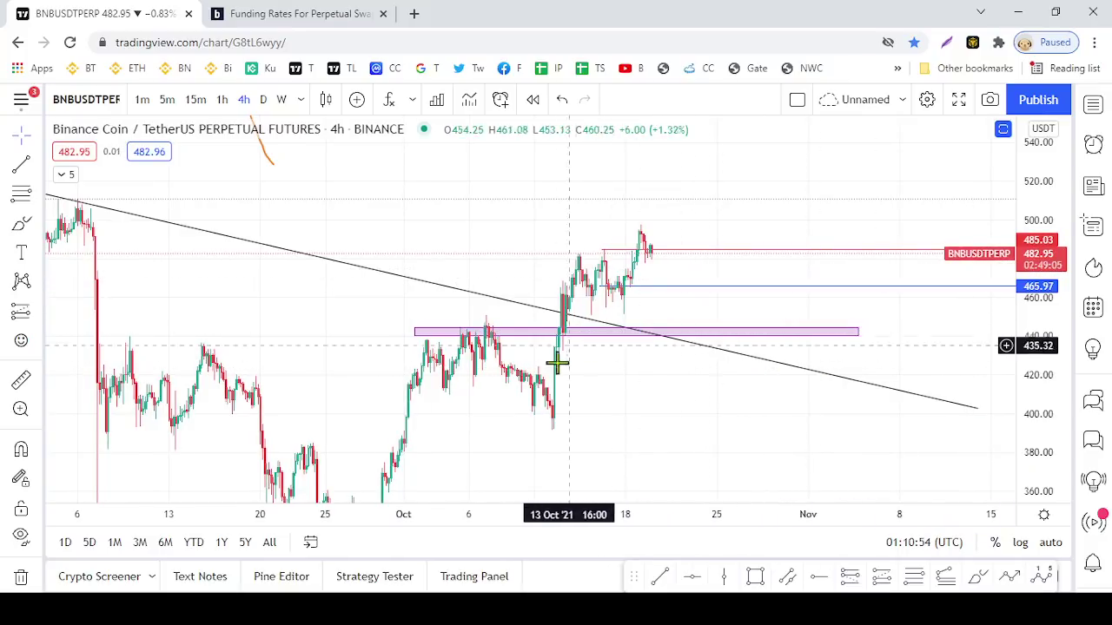
{"action": "scroll", "coordinate": [549, 307], "scroll_direction": "down", "scroll_amount": 3}
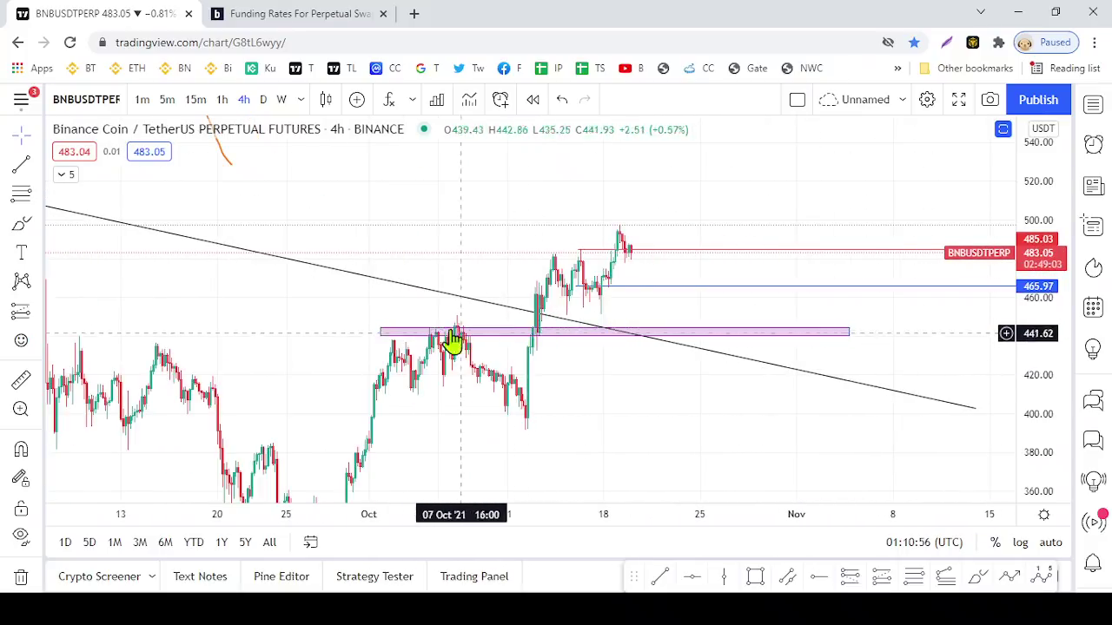
{"action": "left_click", "coordinate": [526, 340]}
{"action": "left_click", "coordinate": [526, 291]}
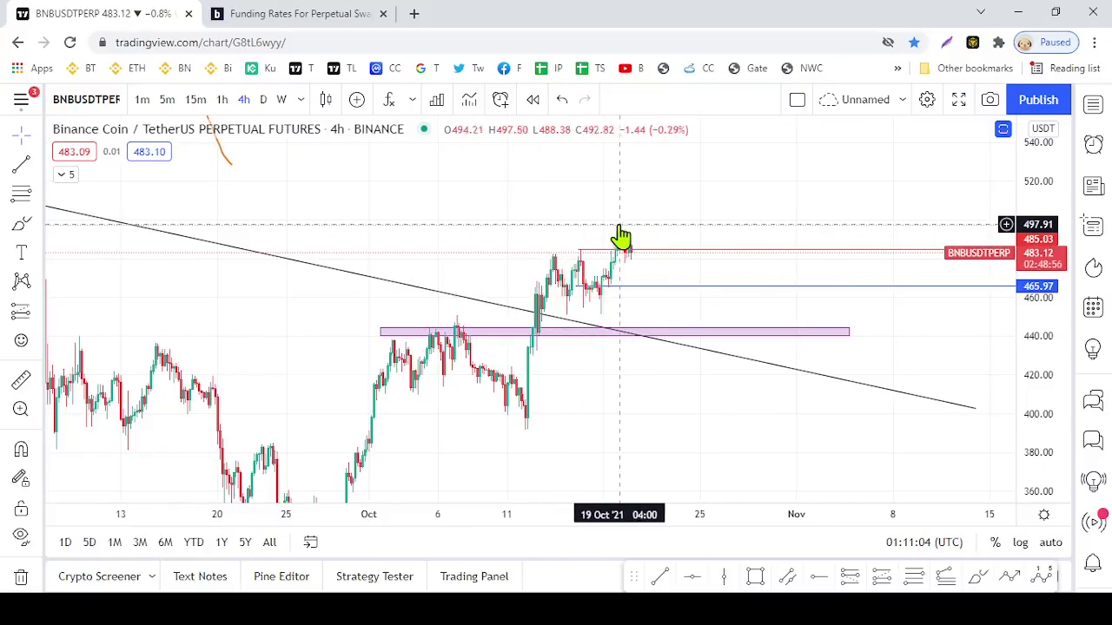
{"action": "scroll", "coordinate": [1010, 377], "scroll_direction": "up", "scroll_amount": 3}
{"action": "left_click_drag", "start_coordinate": [1011, 377], "coordinate": [854, 179]}
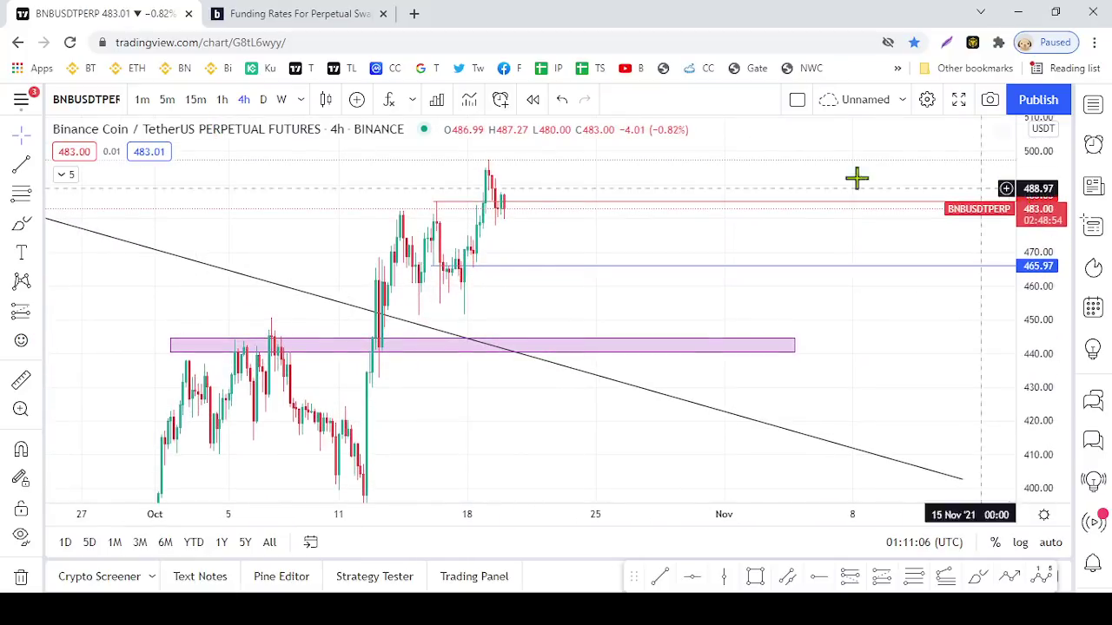
{"action": "left_click_drag", "start_coordinate": [526, 226], "coordinate": [714, 261]}
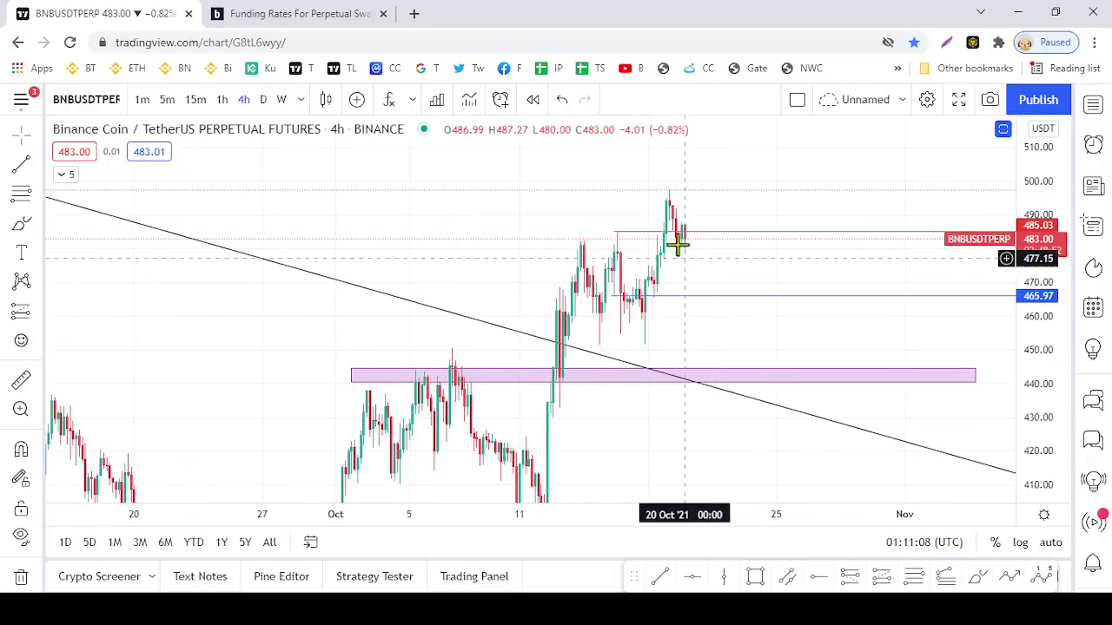
{"action": "scroll", "coordinate": [687, 266], "scroll_direction": "up", "scroll_amount": 2}
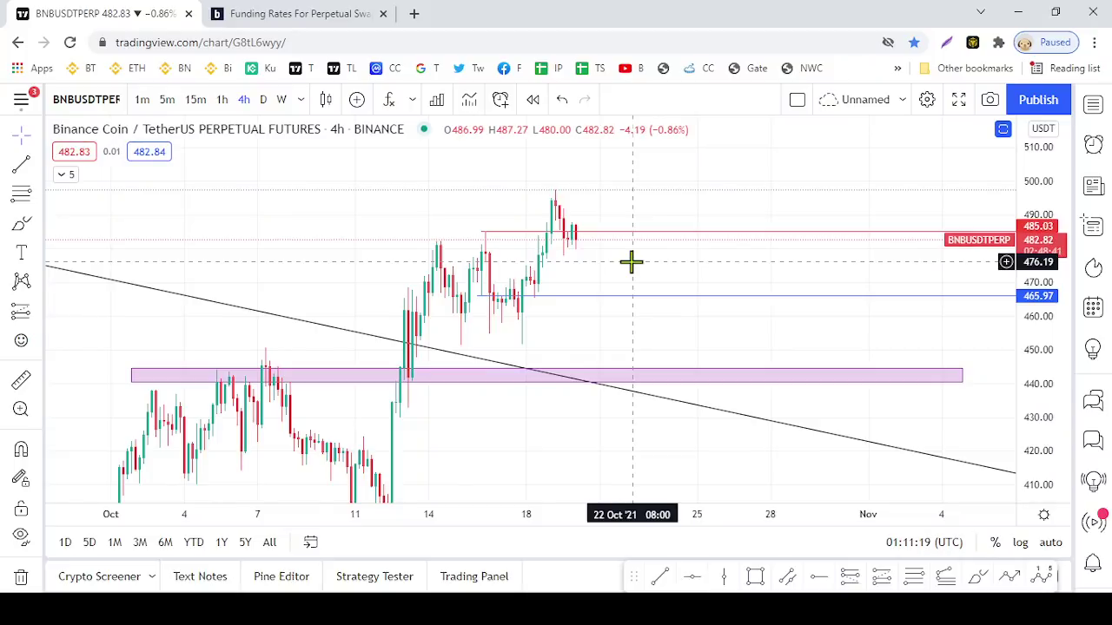
Scroll through the Bybit funding-rates table, then return to the TradingView BNB chart
{"action": "key", "text": "ctrl+Tab"}
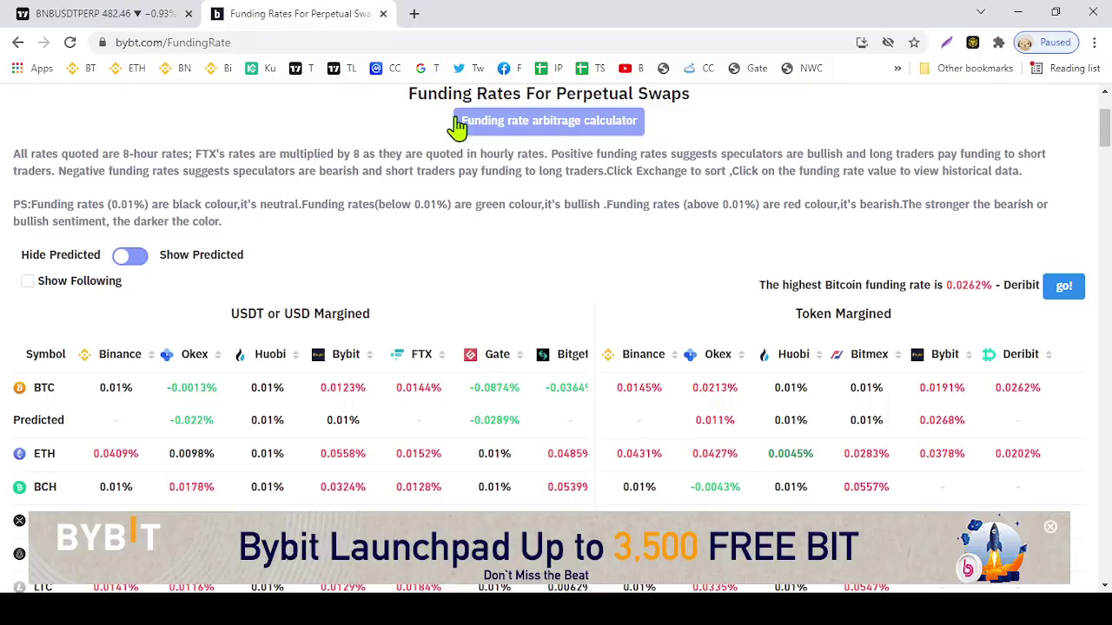
{"action": "scroll", "coordinate": [305, 258], "scroll_direction": "down", "scroll_amount": 2}
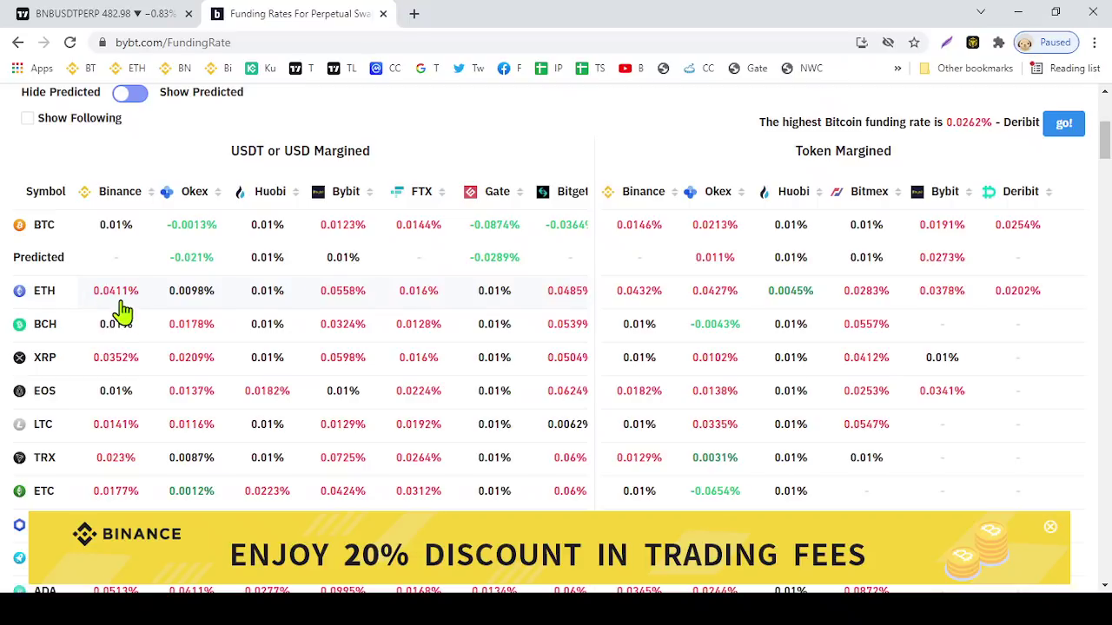
{"action": "scroll", "coordinate": [122, 310], "scroll_direction": "down", "scroll_amount": 2}
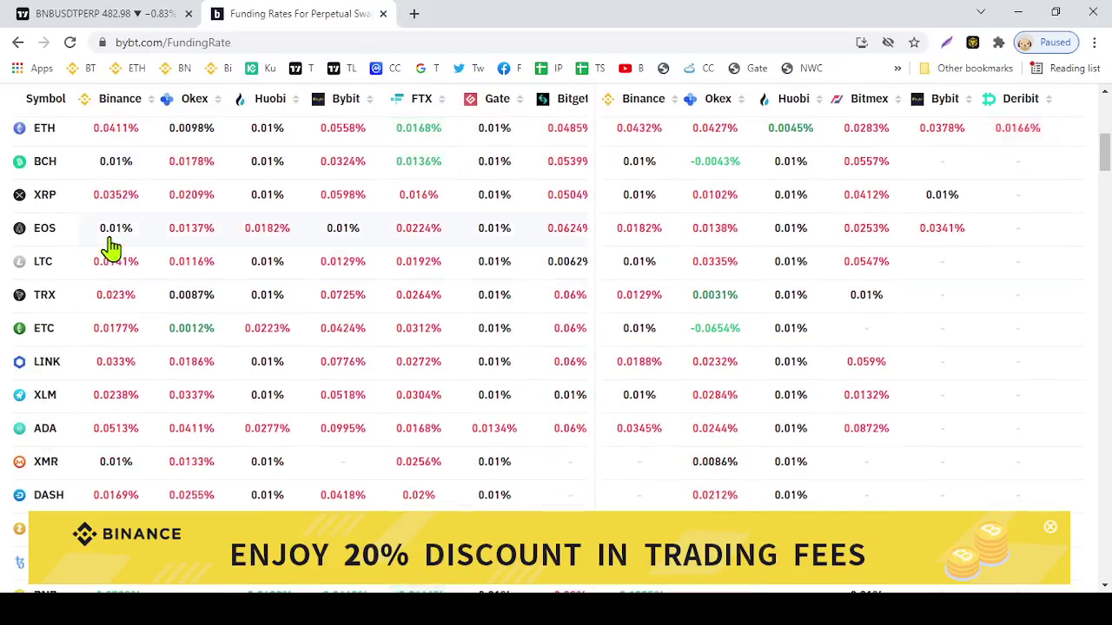
{"action": "scroll", "coordinate": [112, 252], "scroll_direction": "up", "scroll_amount": 3}
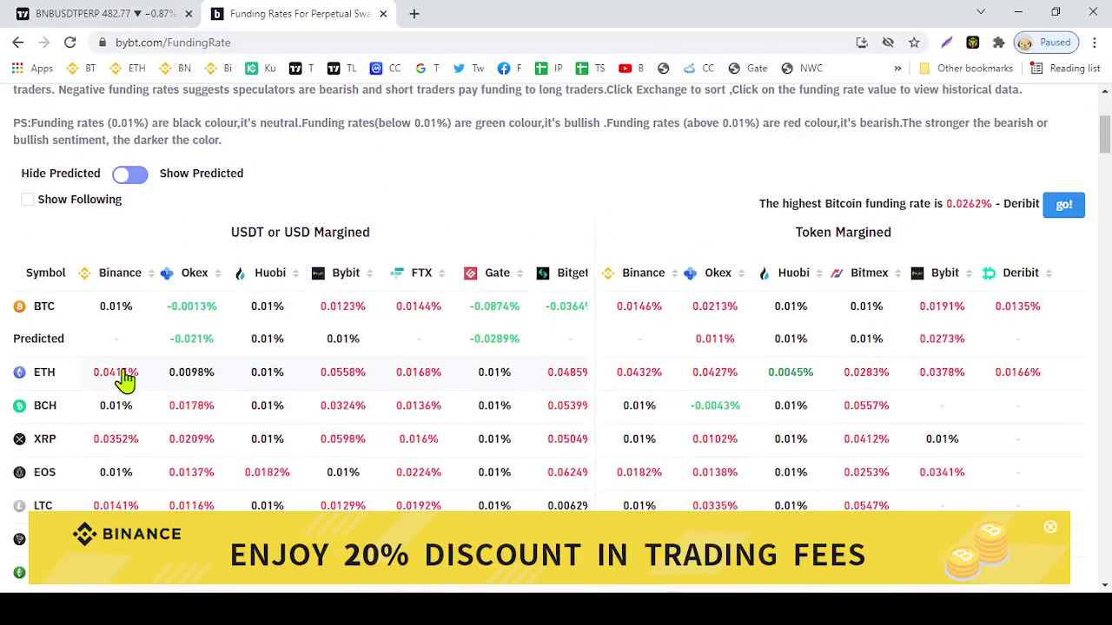
{"action": "scroll", "coordinate": [129, 421], "scroll_direction": "down", "scroll_amount": 1}
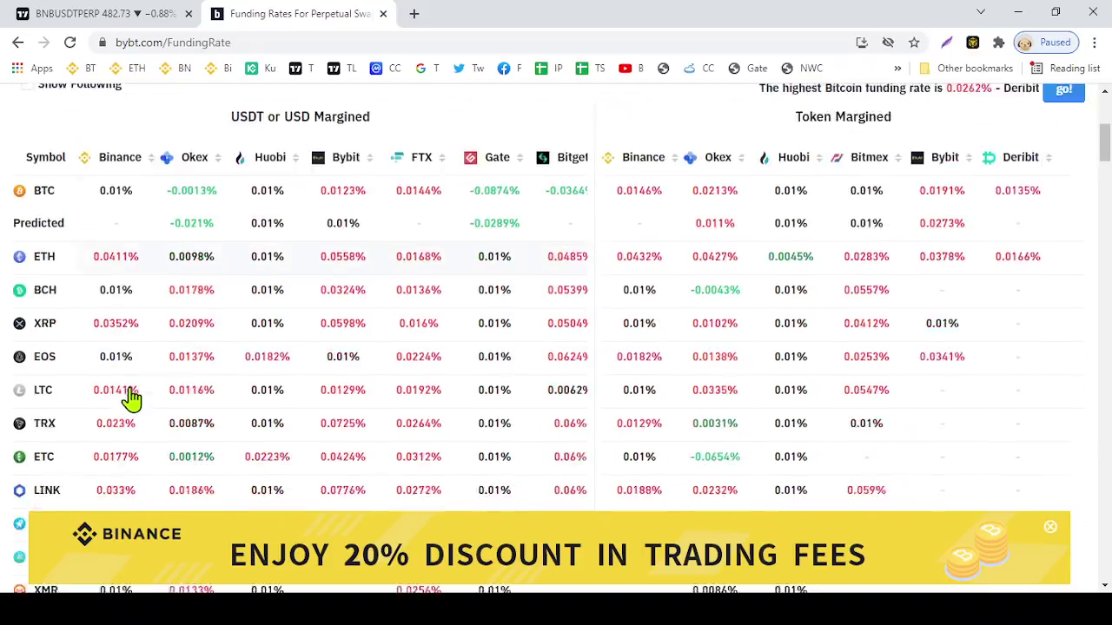
{"action": "scroll", "coordinate": [130, 398], "scroll_direction": "down", "scroll_amount": 1}
{"action": "scroll", "coordinate": [130, 398], "scroll_direction": "up", "scroll_amount": 3}
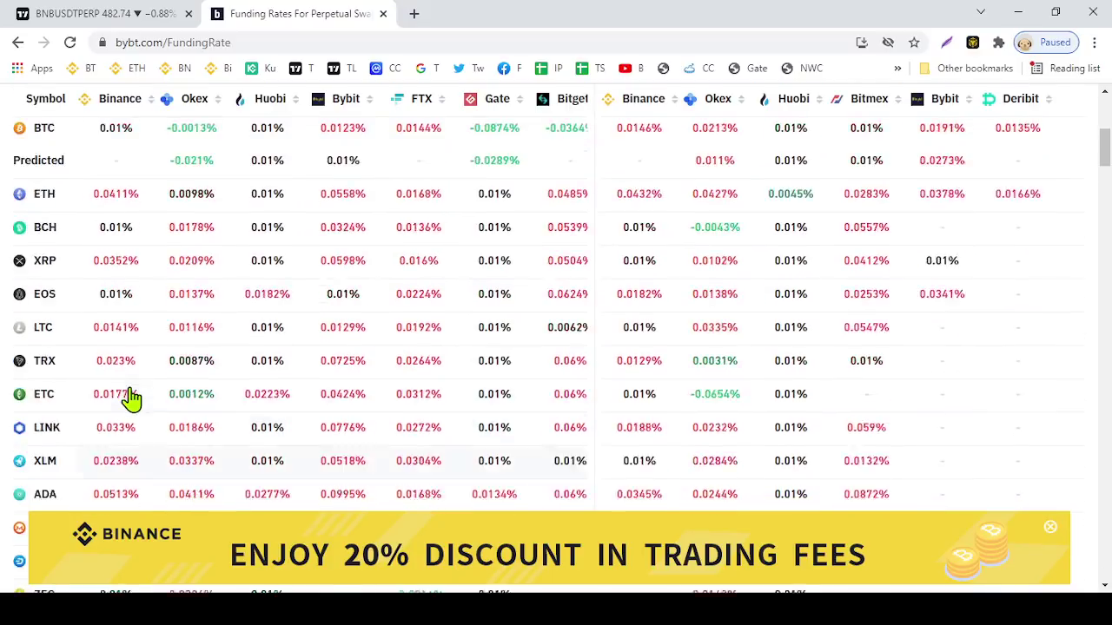
{"action": "left_click", "coordinate": [112, 13]}
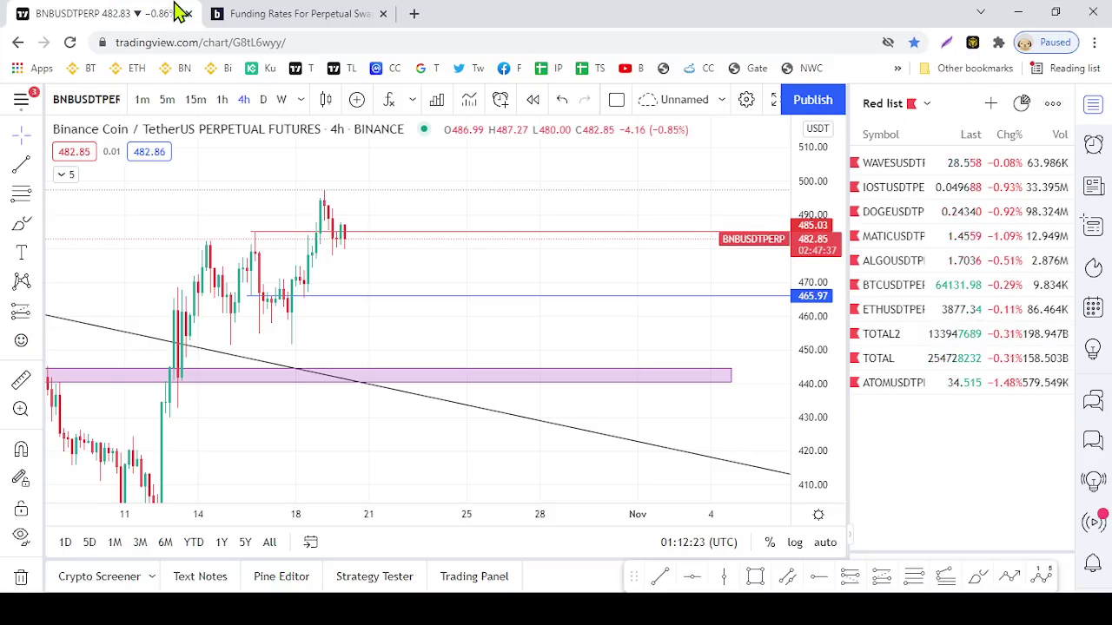
Load BTCUSDTPERP and rescale its price axis to show up to 70000 with the triangle trendlines
{"action": "left_click", "coordinate": [886, 285]}
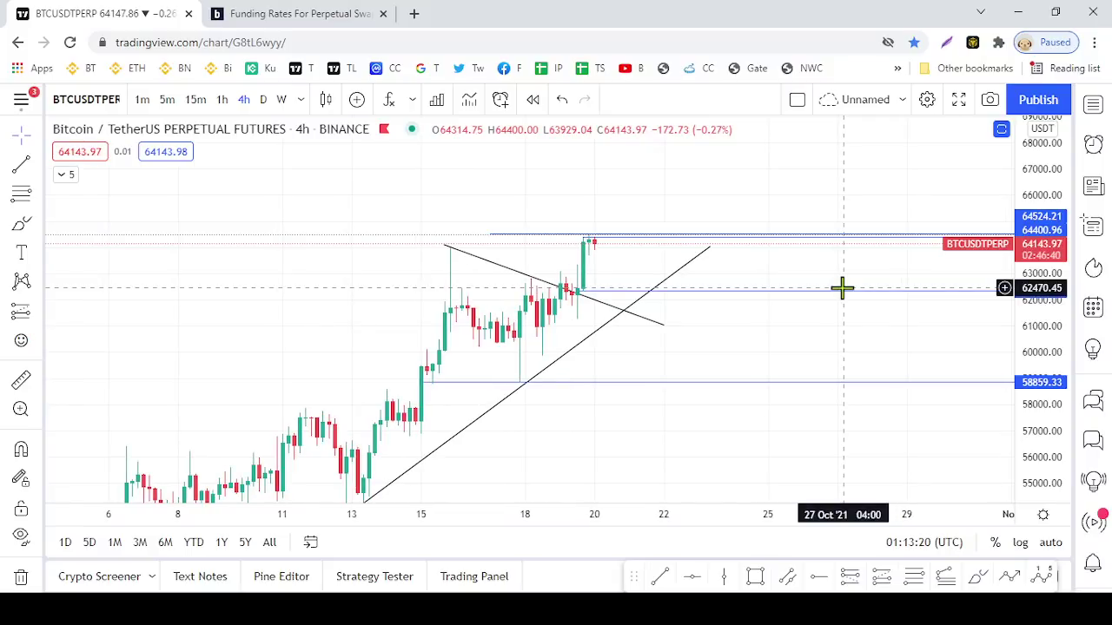
{"action": "scroll", "coordinate": [842, 287], "scroll_direction": "down", "scroll_amount": 2}
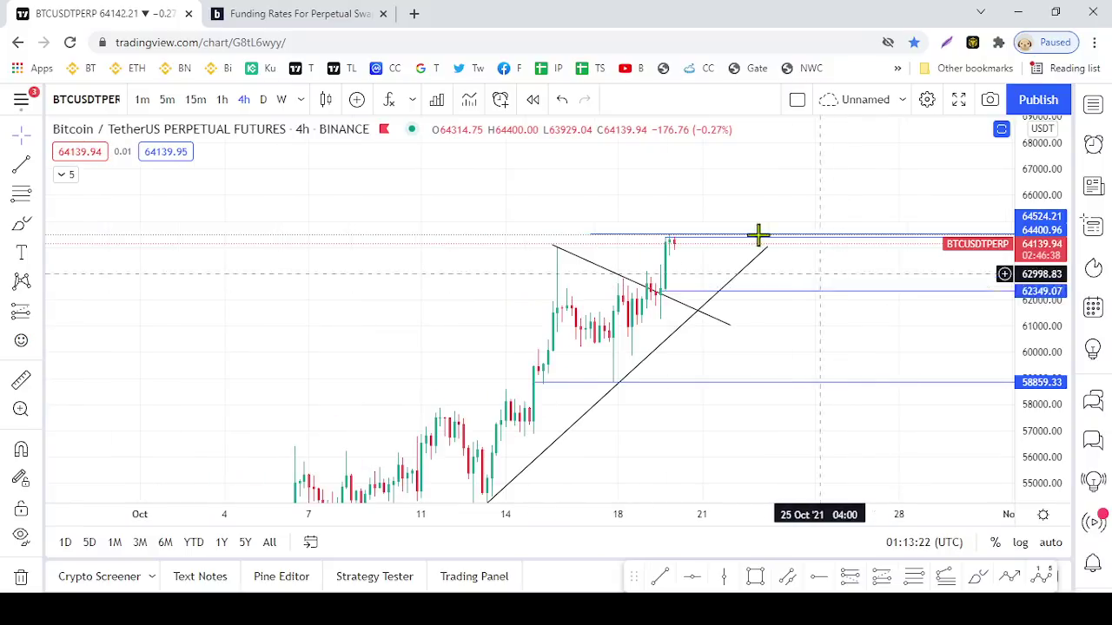
{"action": "scroll", "coordinate": [443, 258], "scroll_direction": "down", "scroll_amount": 3}
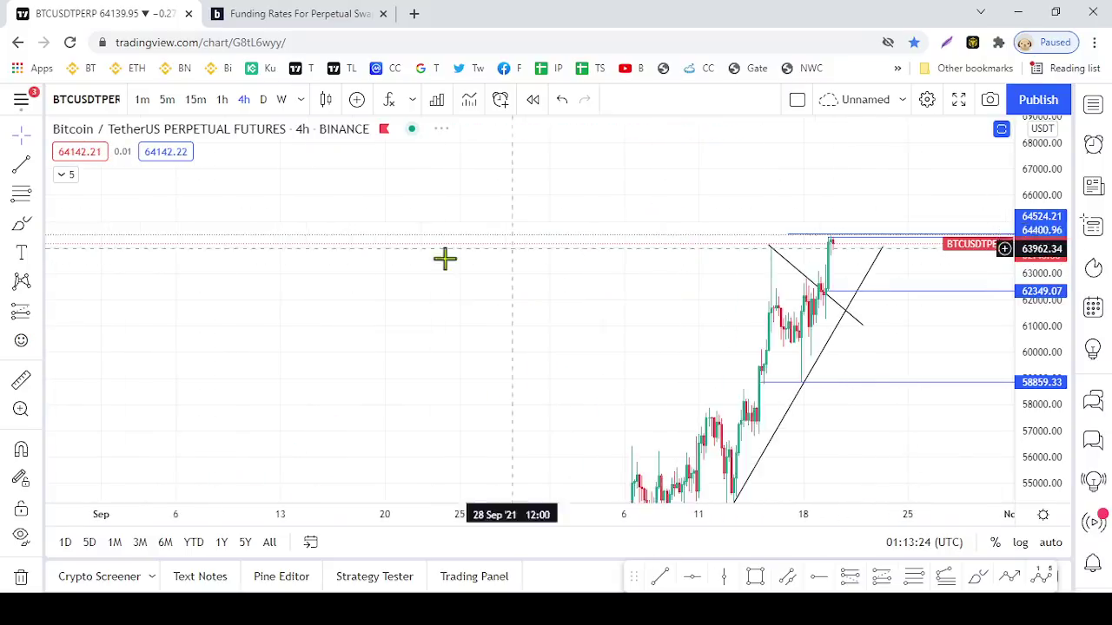
{"action": "scroll", "coordinate": [513, 247], "scroll_direction": "up", "scroll_amount": 3}
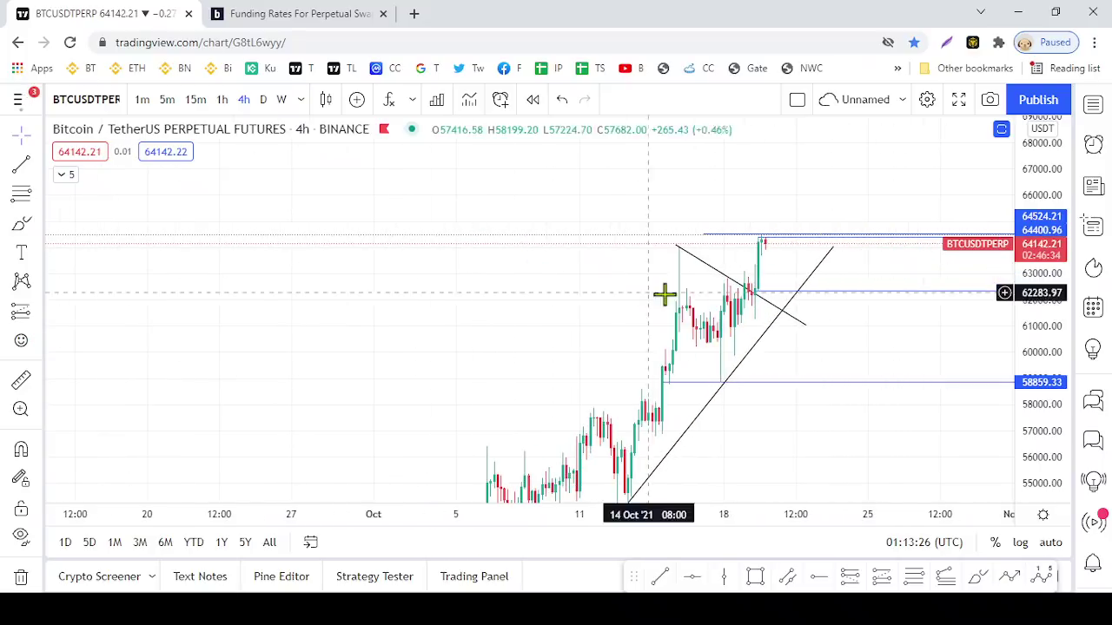
{"action": "left_click_drag", "start_coordinate": [808, 197], "coordinate": [700, 243]}
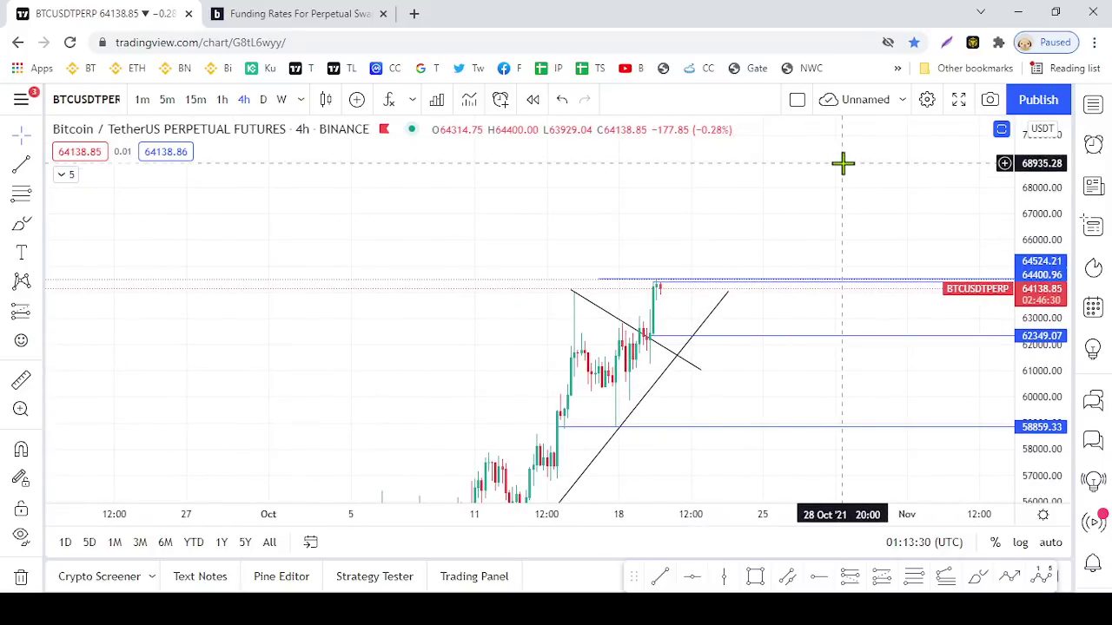
{"action": "left_click_drag", "start_coordinate": [1047, 174], "coordinate": [1031, 220]}
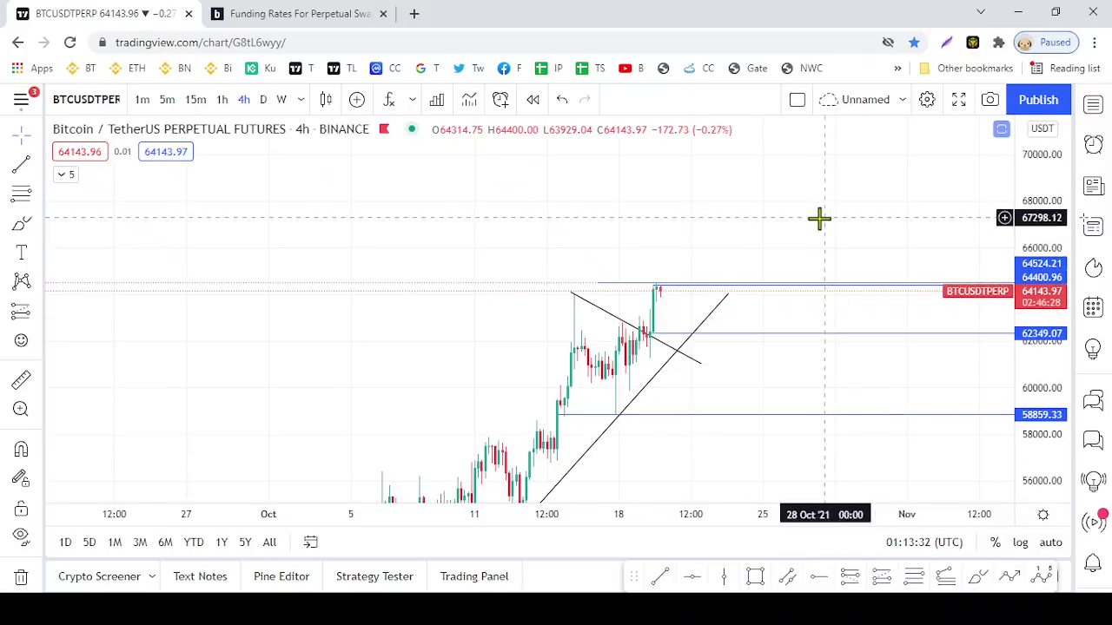
{"action": "scroll", "coordinate": [819, 219], "scroll_direction": "down", "scroll_amount": 3}
{"action": "scroll", "coordinate": [819, 220], "scroll_direction": "up", "scroll_amount": 2}
{"action": "scroll", "coordinate": [819, 221], "scroll_direction": "up", "scroll_amount": 3}
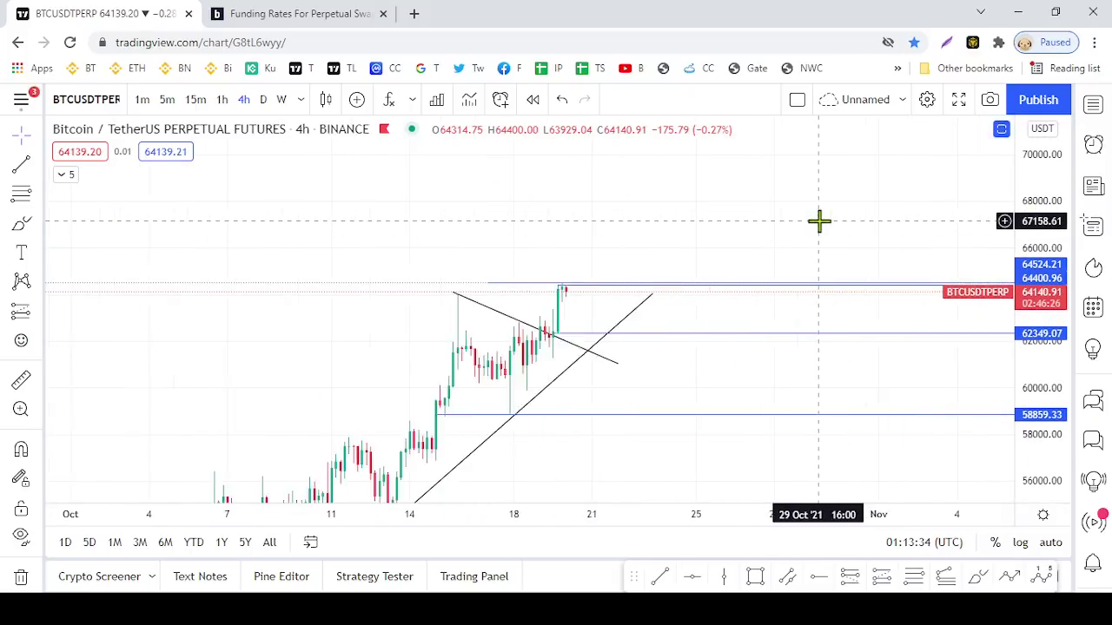